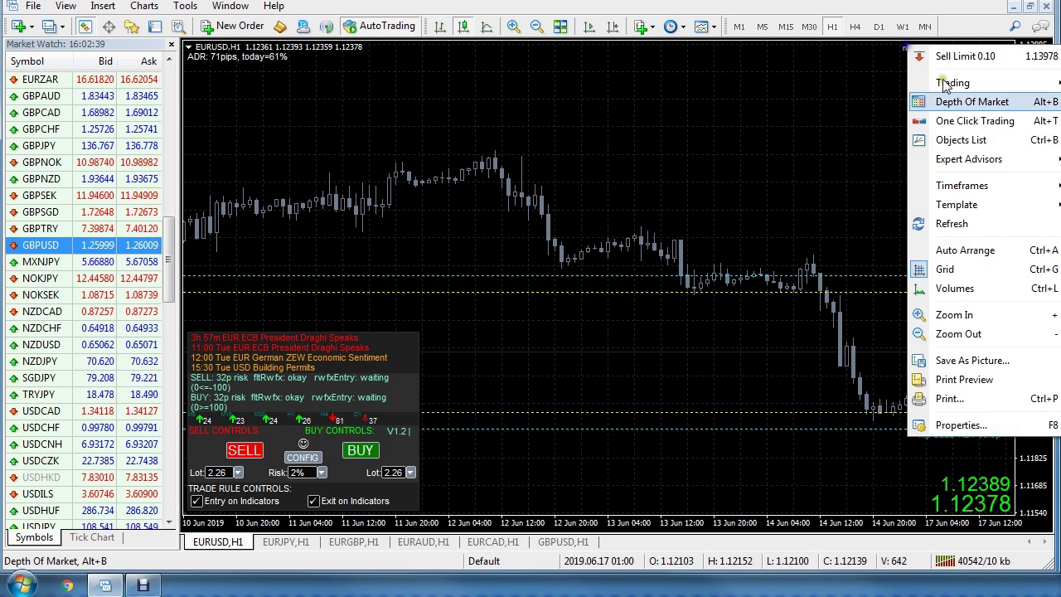
Step: Review the expert advisor's common settings, including live trading and DLL imports, and close them without changes
click(1059, 159)
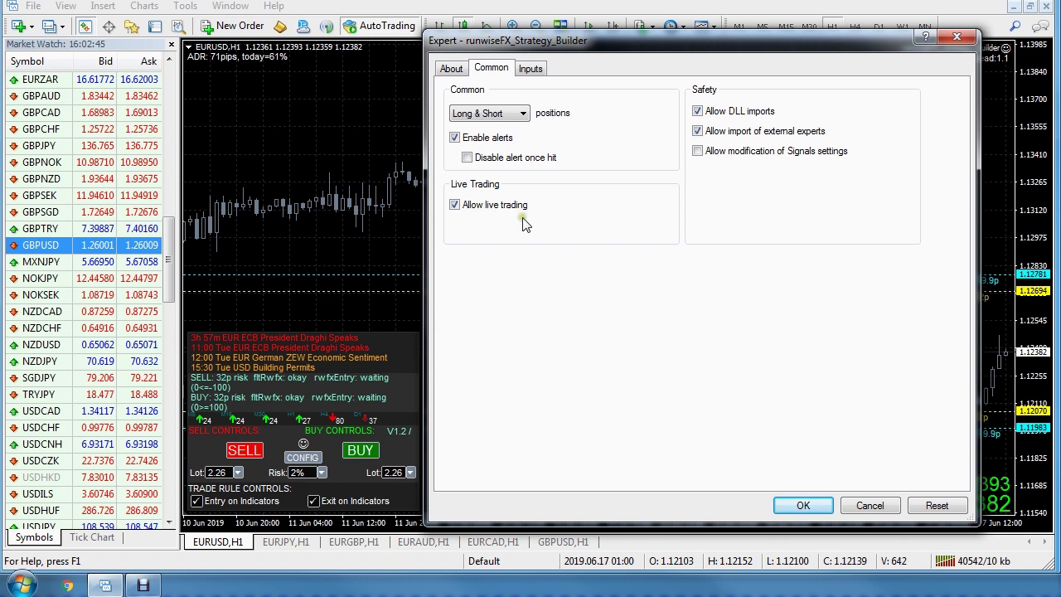
click(872, 507)
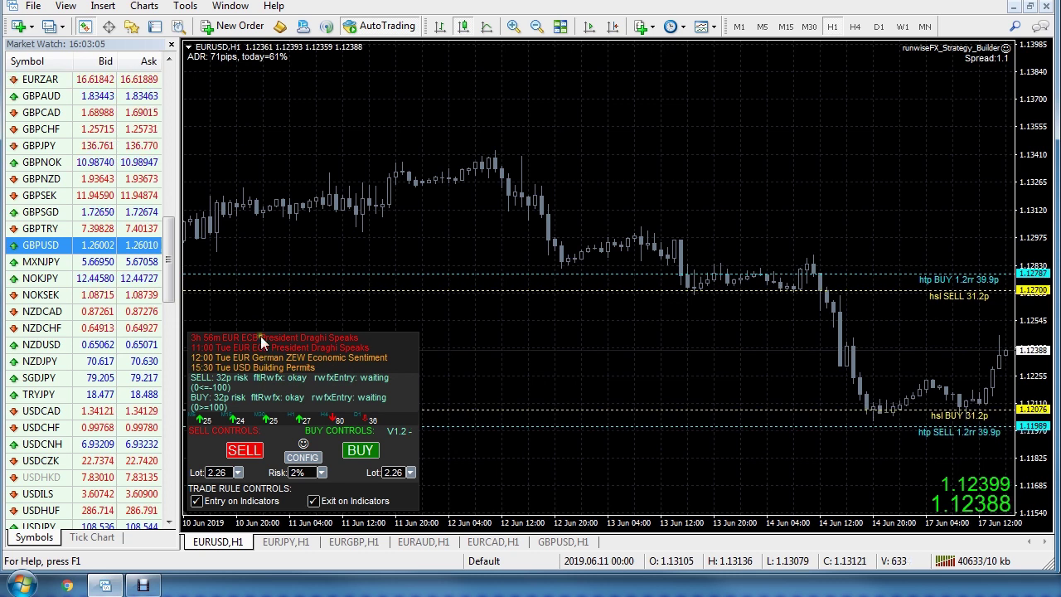
click(186, 7)
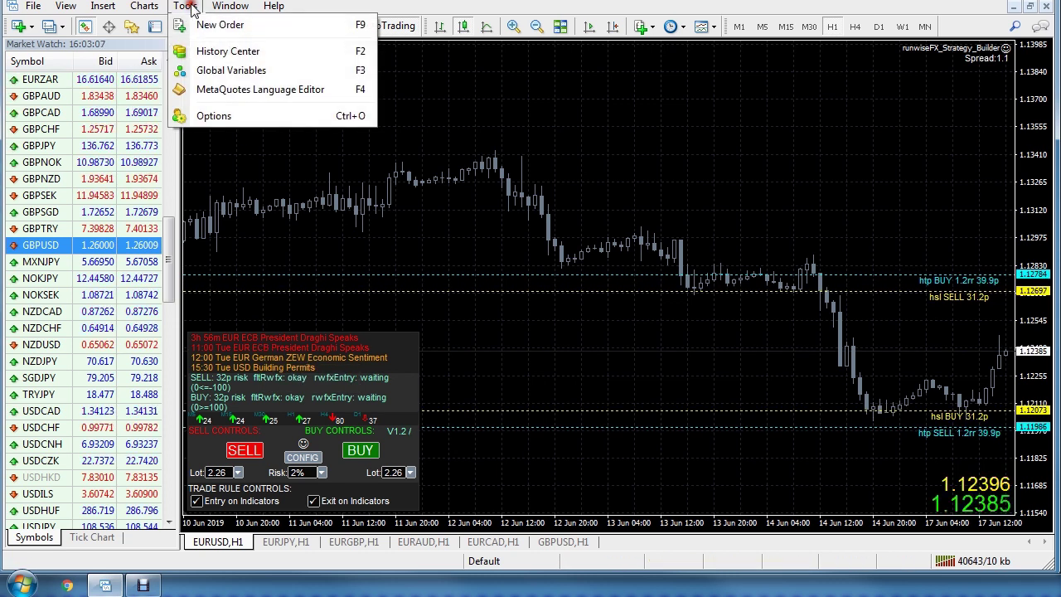
click(211, 114)
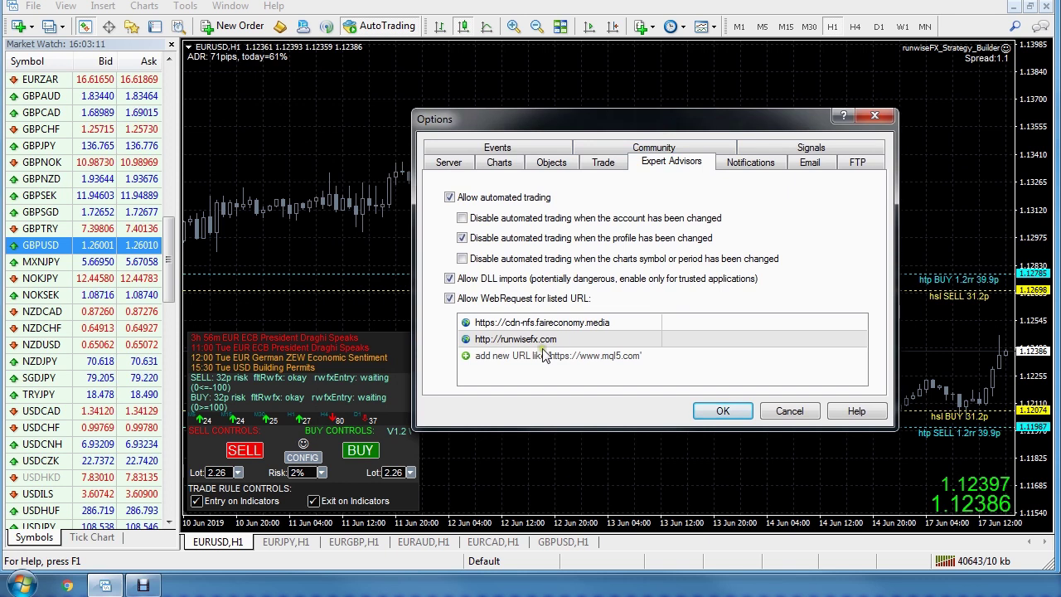
click(623, 326)
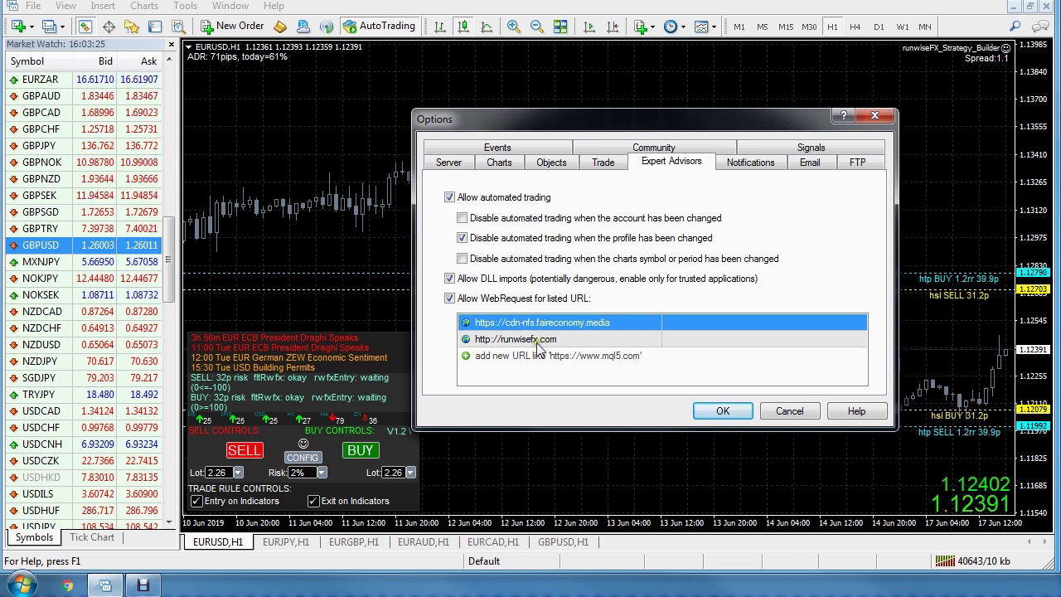
click(502, 341)
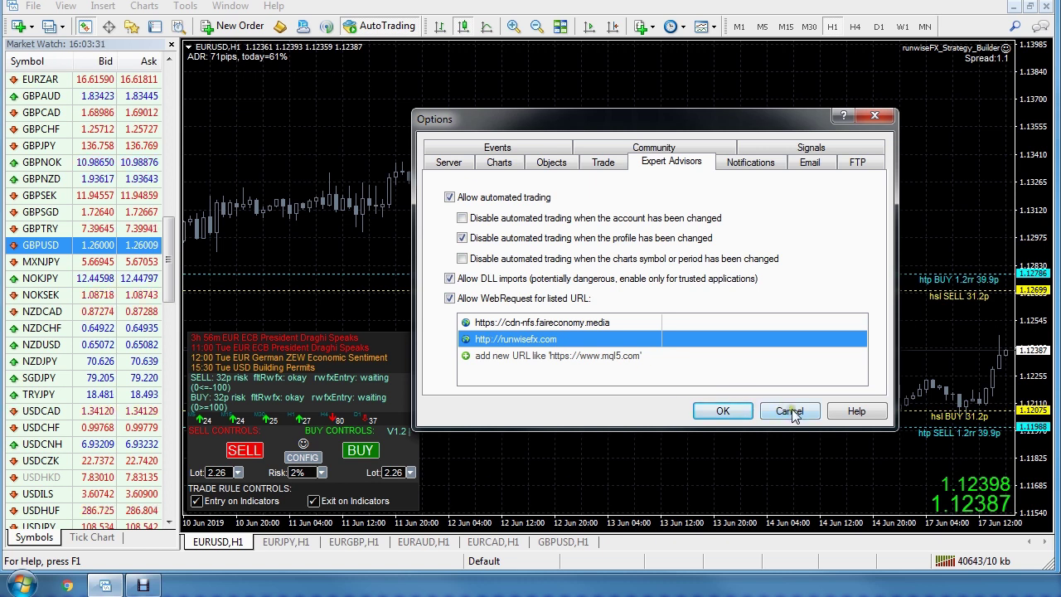
click(766, 419)
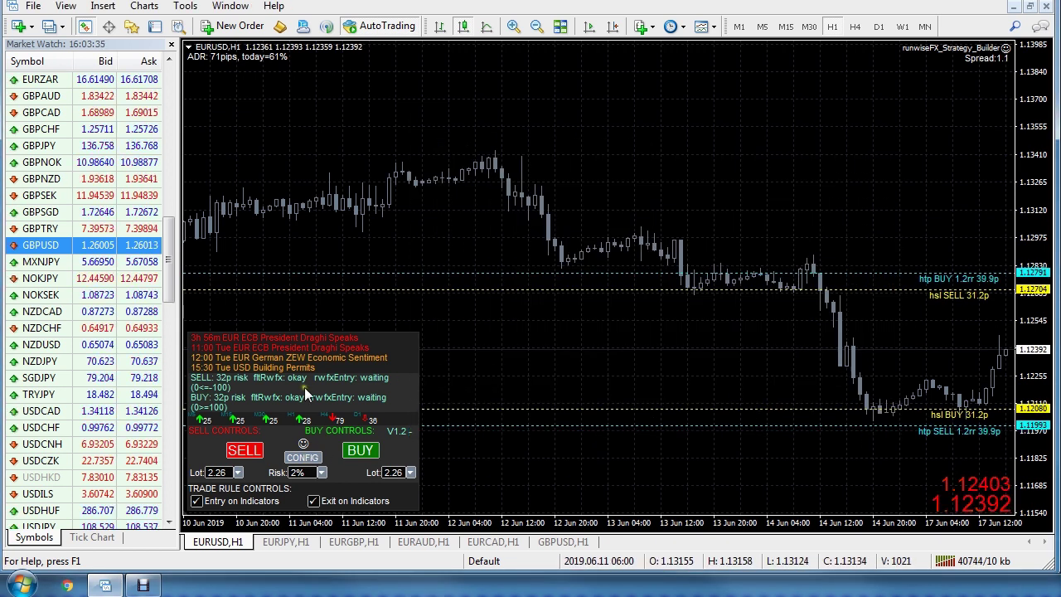
Step: Look over the EA panel's configuration and its Tools section with the News Capture and News Parse functions, and close it
click(309, 458)
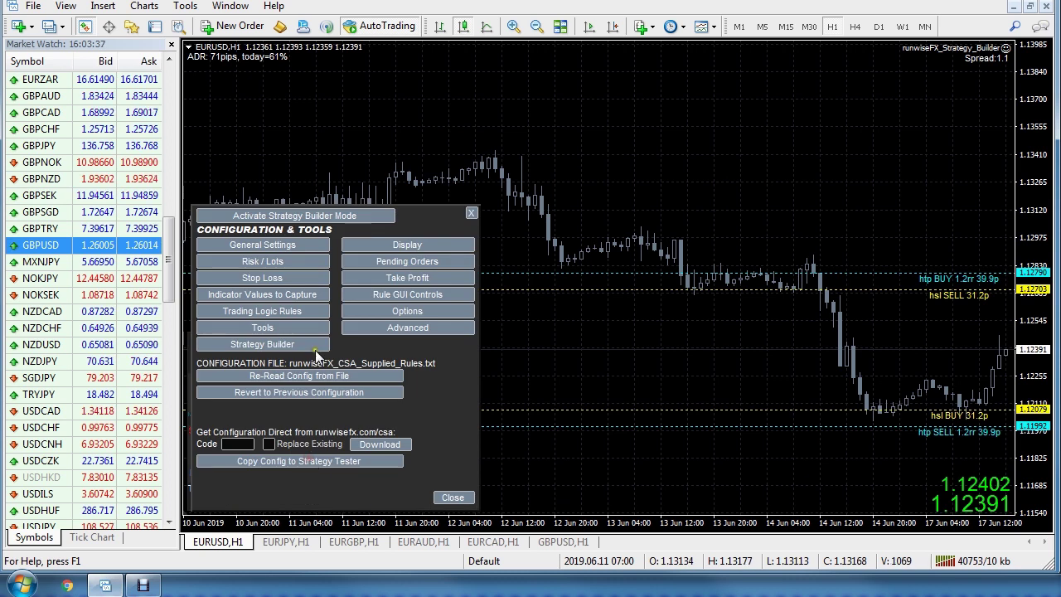
click(471, 214)
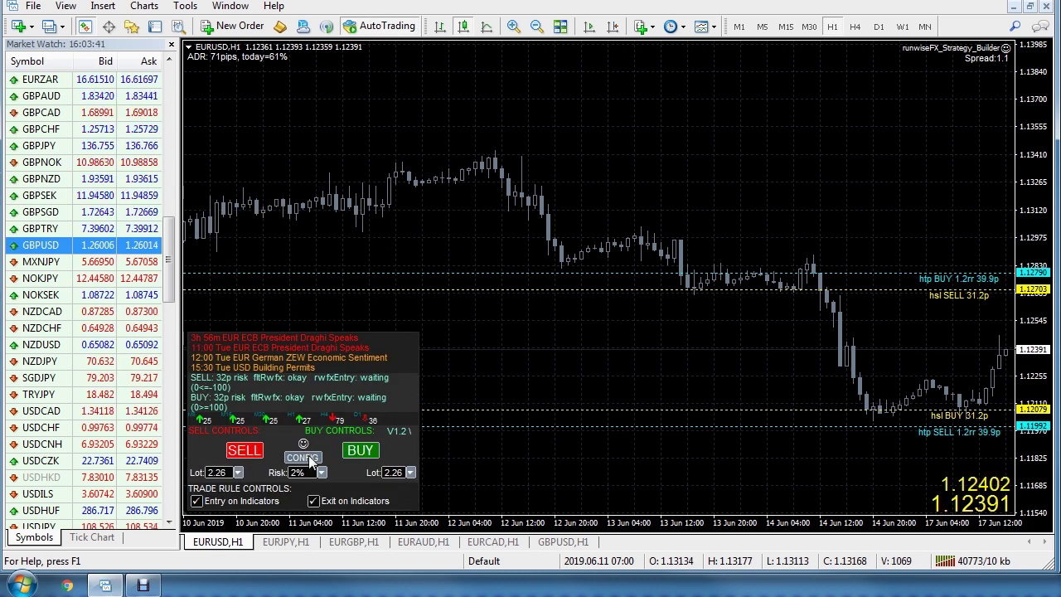
click(305, 458)
click(282, 328)
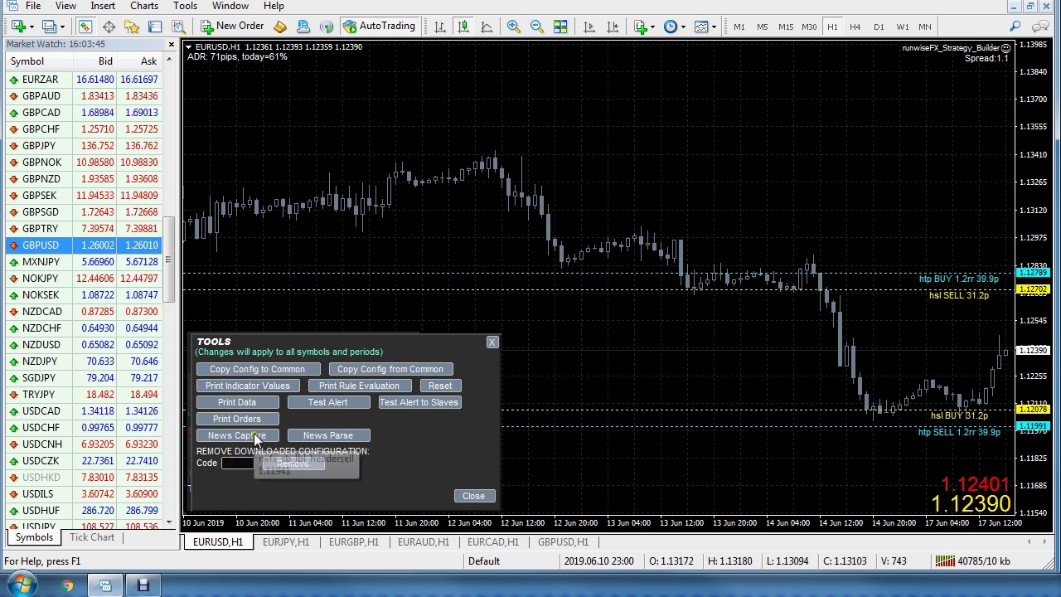
click(490, 341)
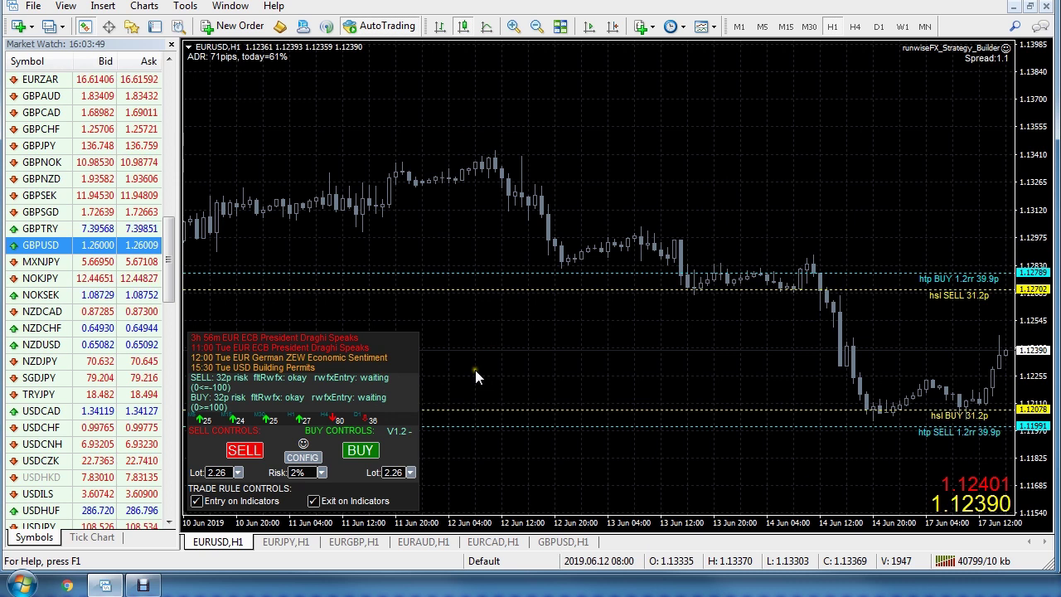
Step: Check the number of news and status lines in the EA's display settings and save them as they are
click(306, 457)
click(416, 246)
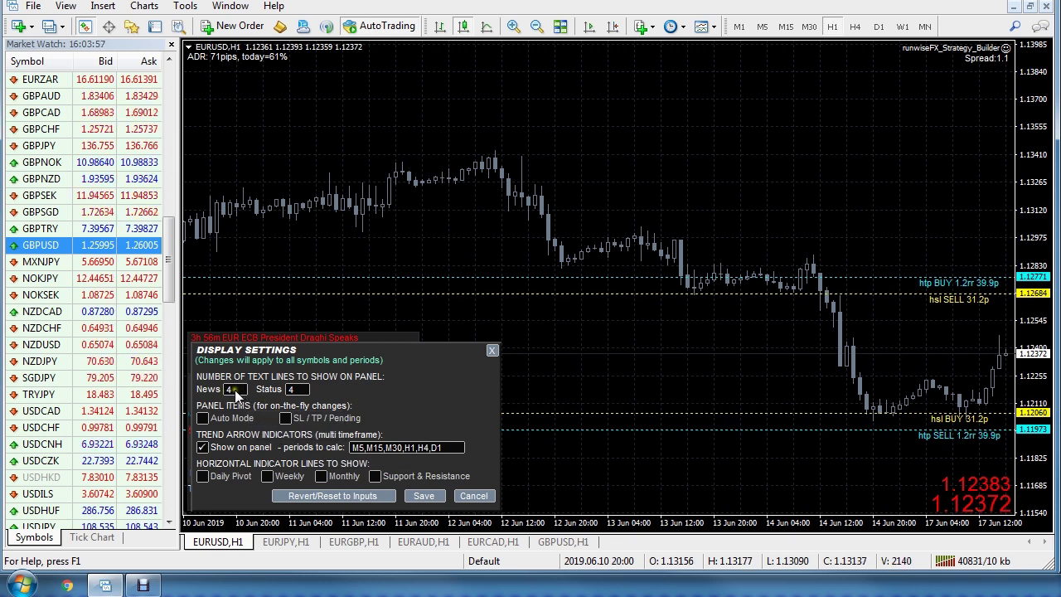
click(424, 495)
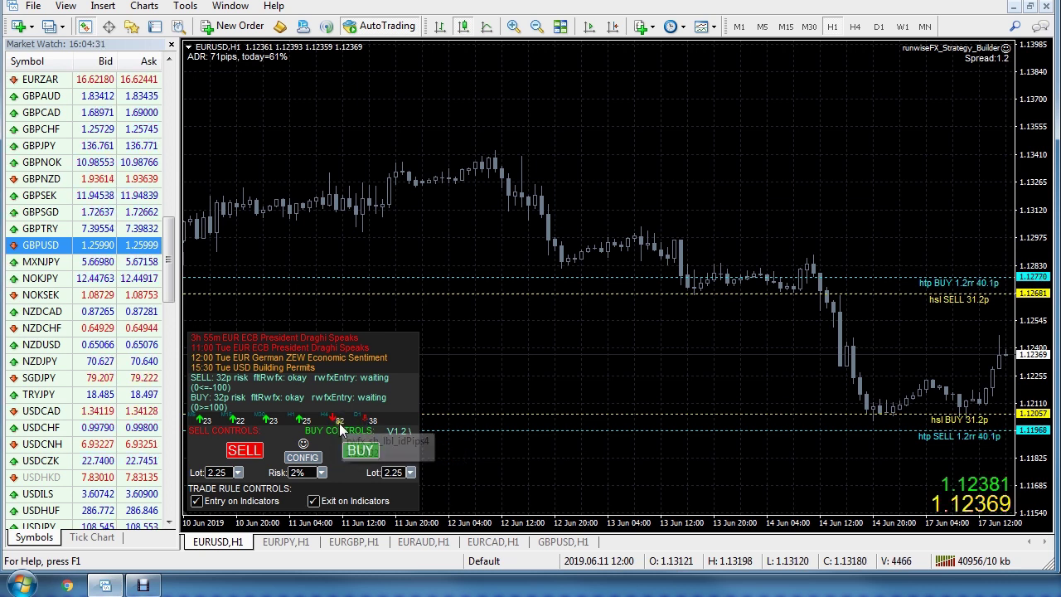
Step: Turn off the trend arrow indicators on the EA panel, leaving the periods to calculate blank, and save the display settings
click(301, 457)
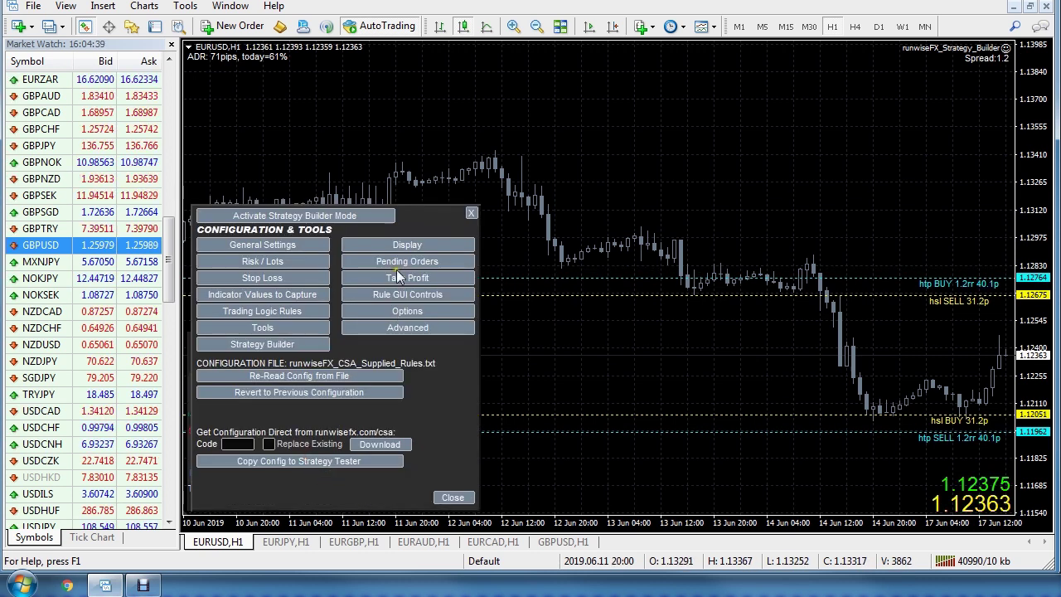
click(409, 246)
click(202, 448)
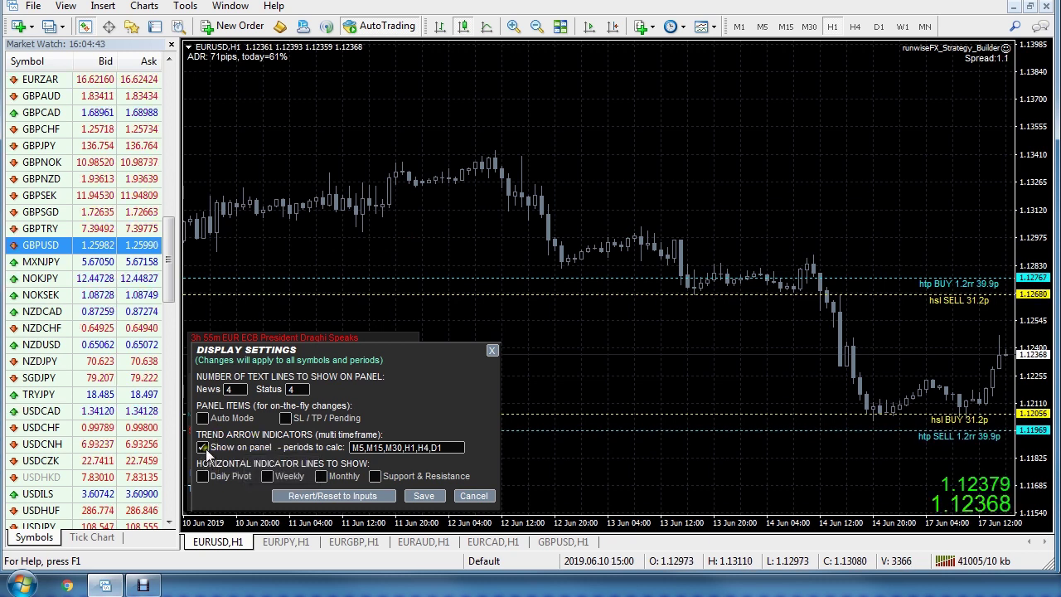
click(425, 448)
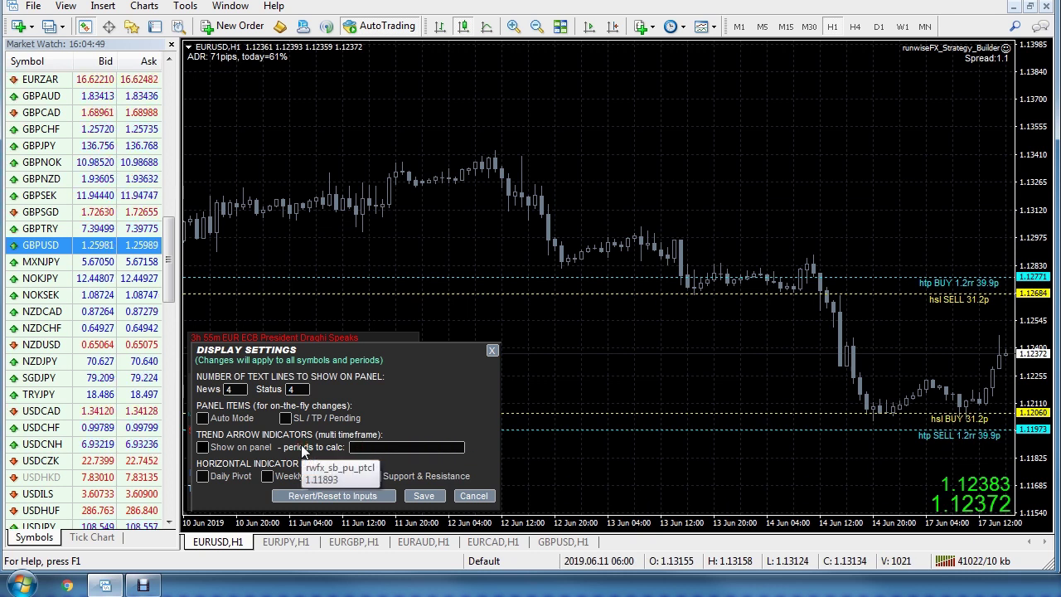
click(423, 497)
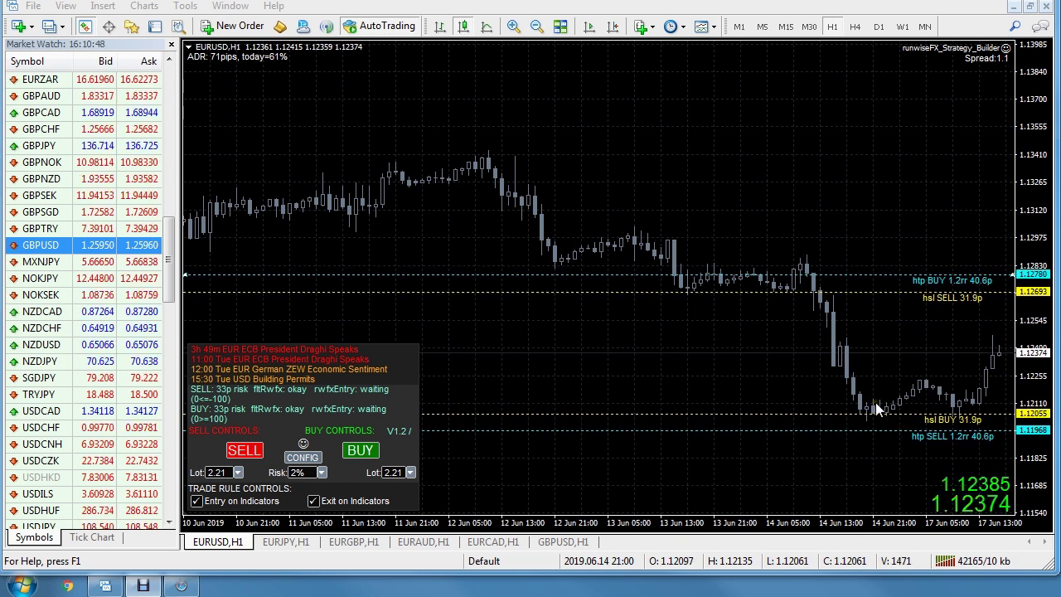
Step: Review the automatic stop loss calculation methods and set the default stop loss to fixed pips with a value of 30
click(310, 458)
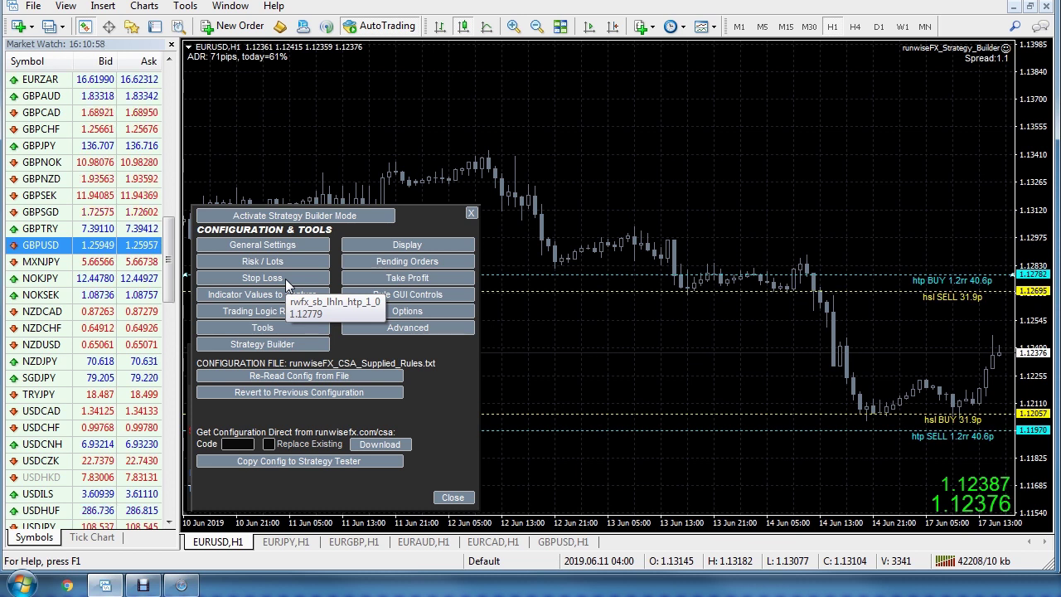
click(286, 281)
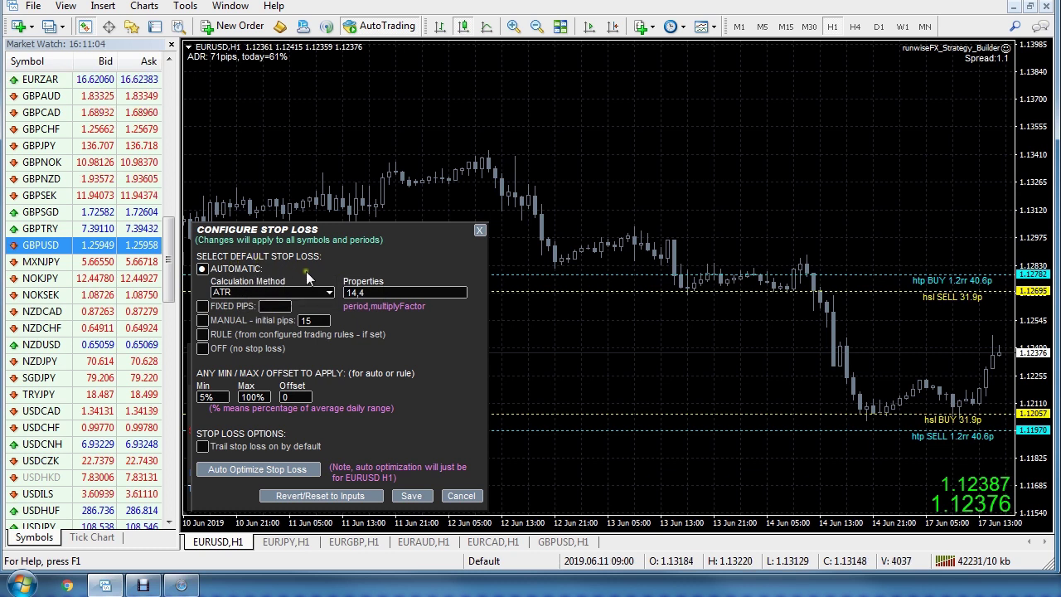
click(329, 292)
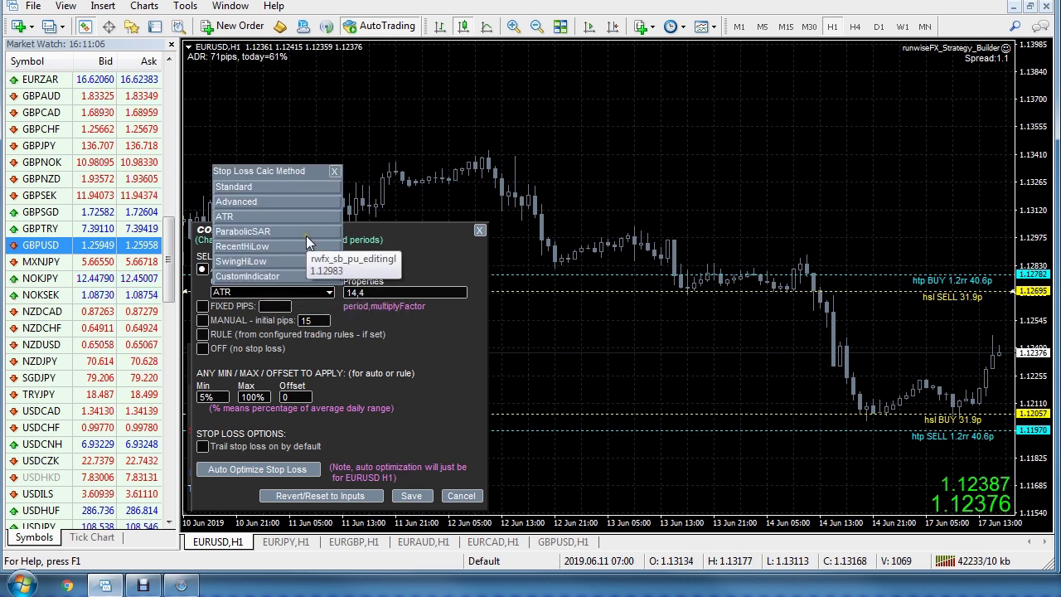
click(335, 171)
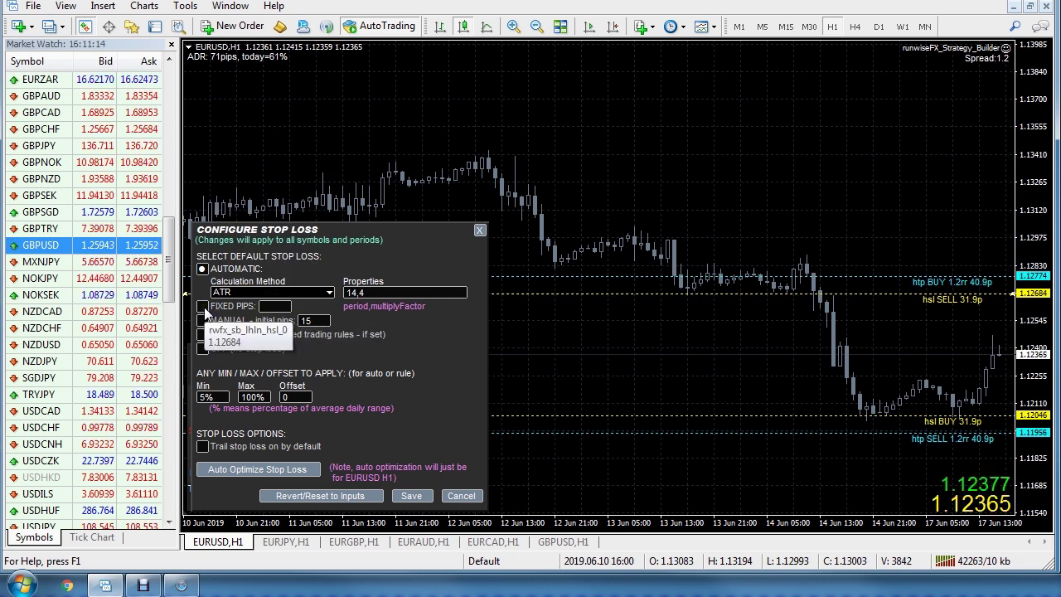
click(203, 306)
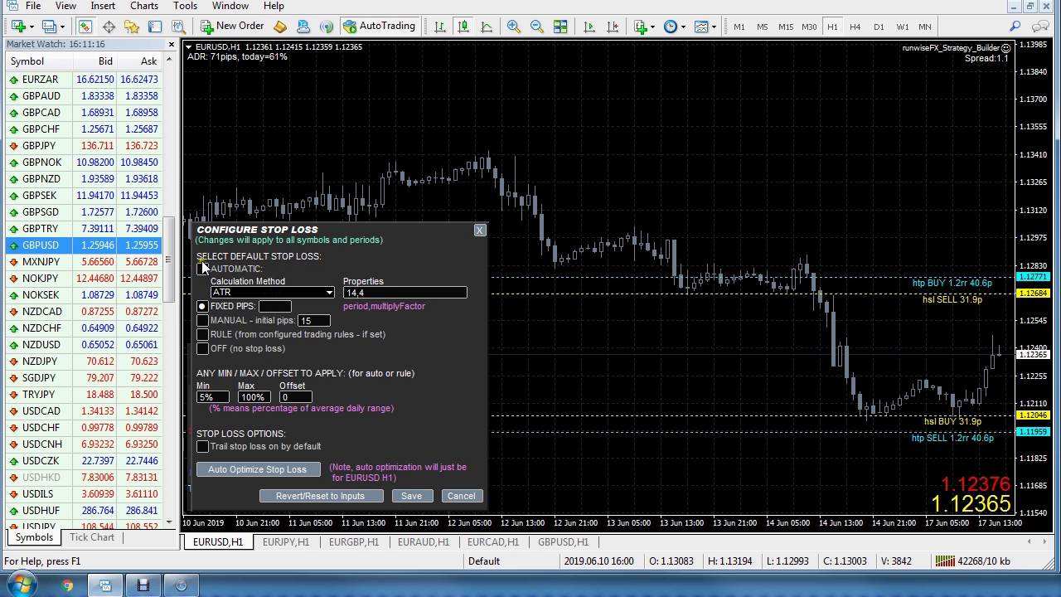
click(266, 307)
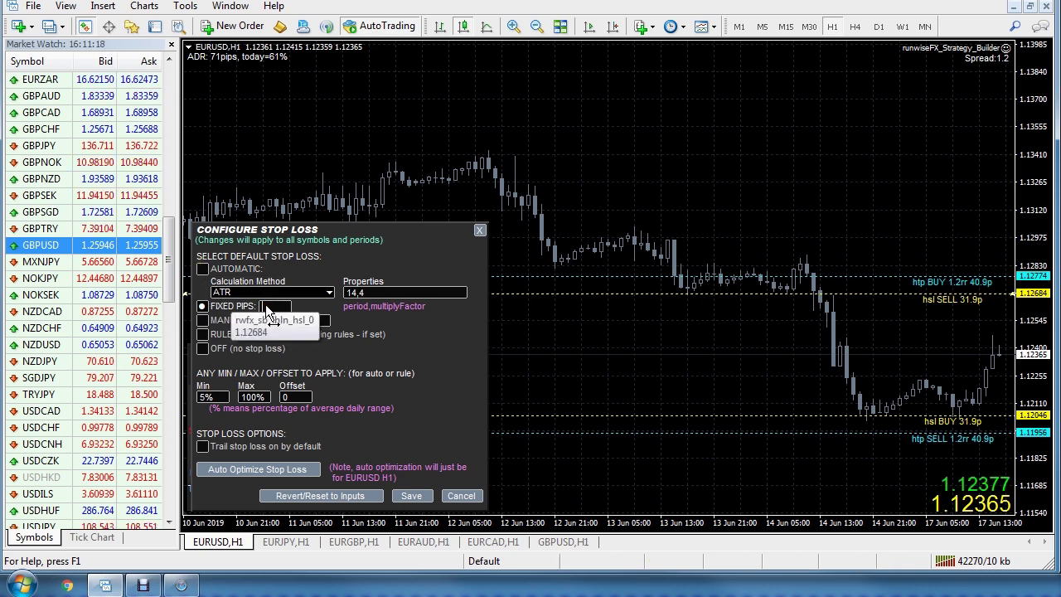
text(30)
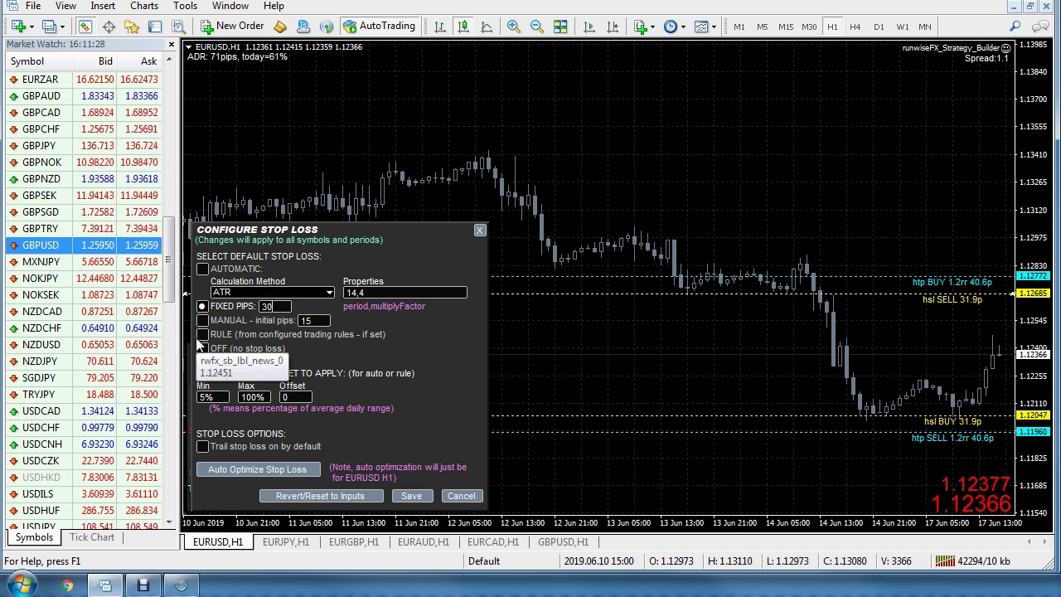
Step: Look through the stop loss rules in the runwiseFX web library, return to MetaTrader and save the fixed stop loss configuration
click(180, 585)
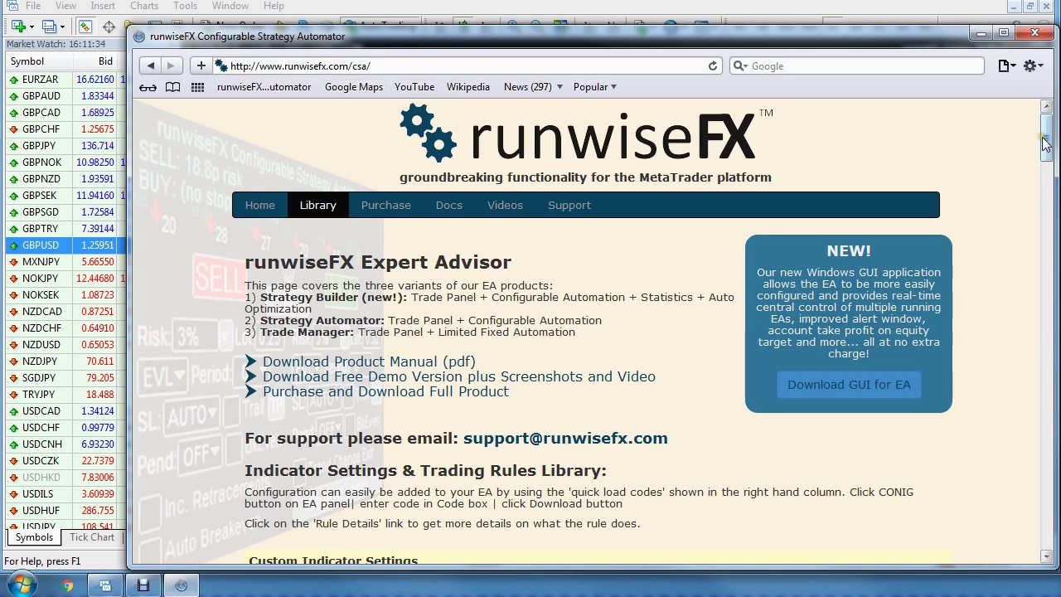
drag(1044, 142, 1015, 490)
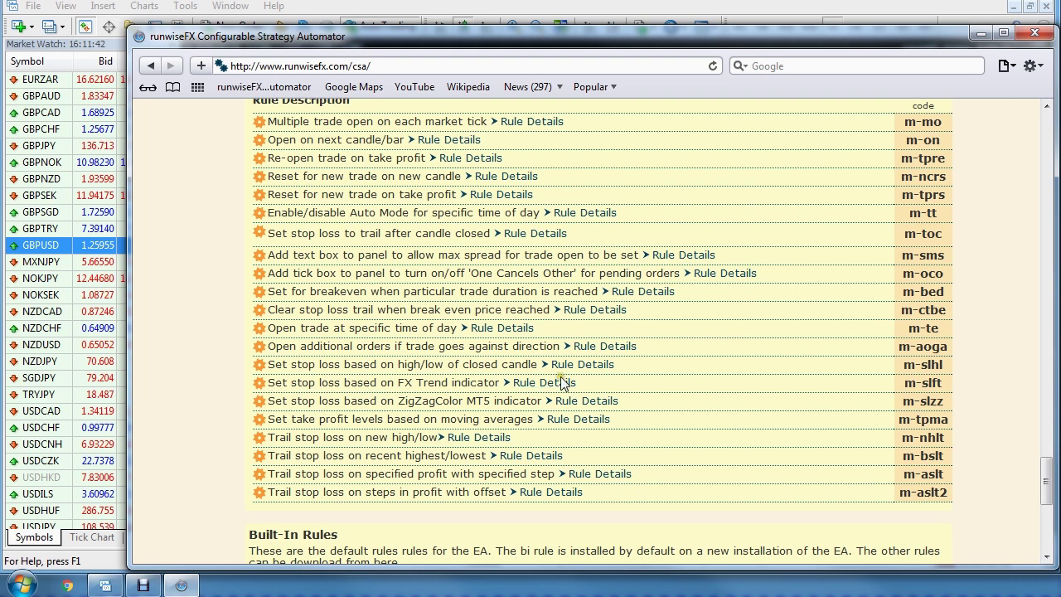
click(986, 37)
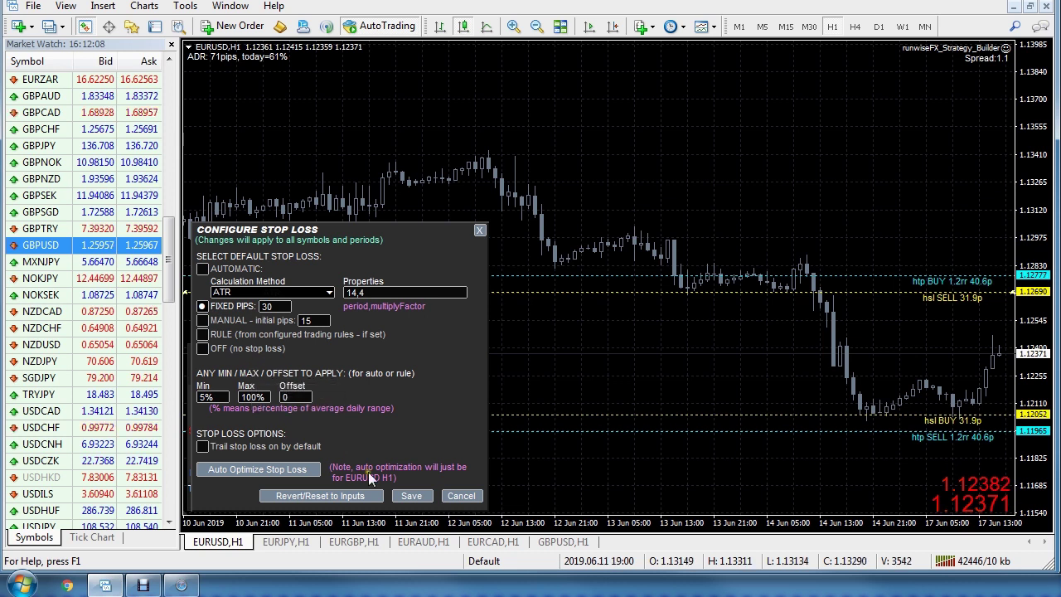
click(411, 495)
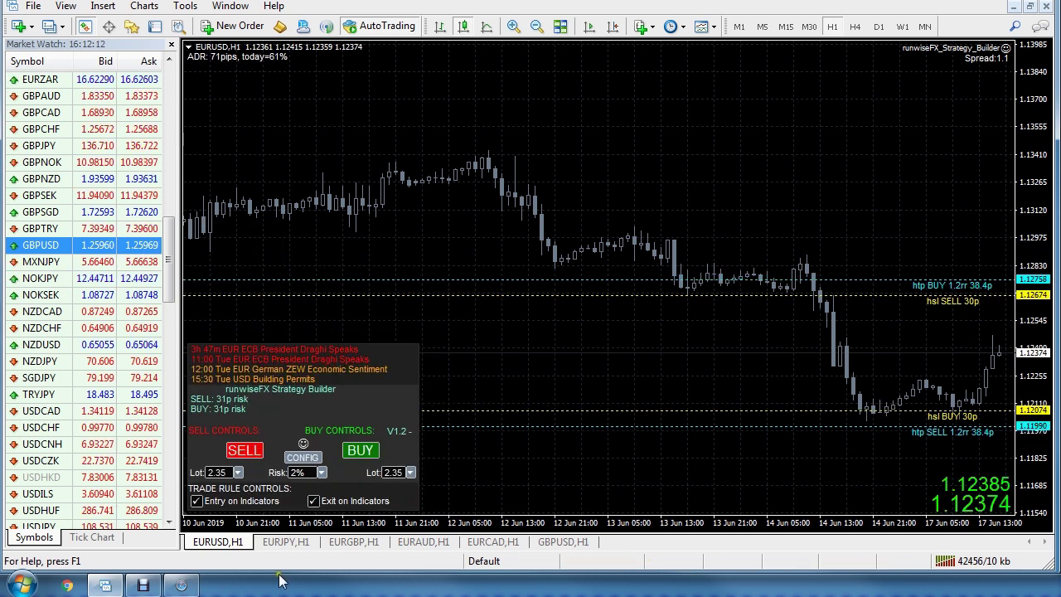
Step: Set the EA's default stop loss to automatic with the ParabolicSAR calculation method and properties 0.07,0.2, and save it
click(303, 459)
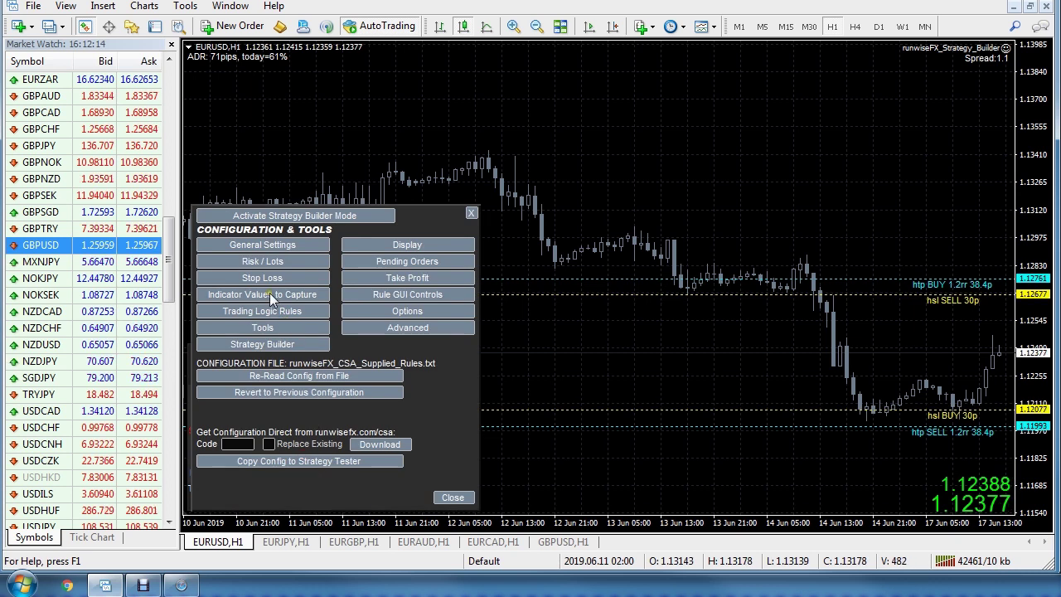
click(227, 275)
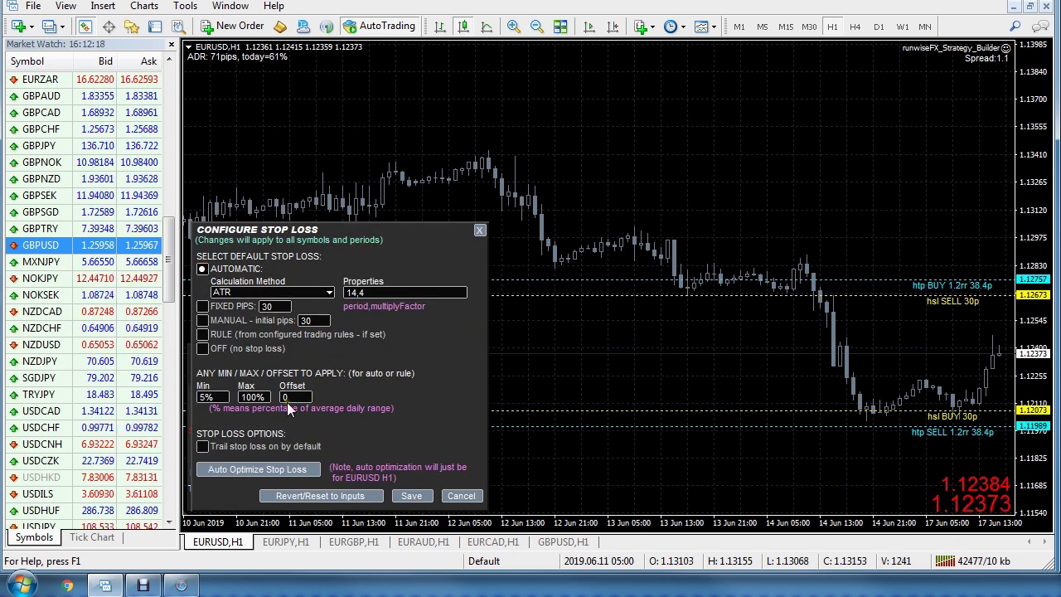
click(327, 292)
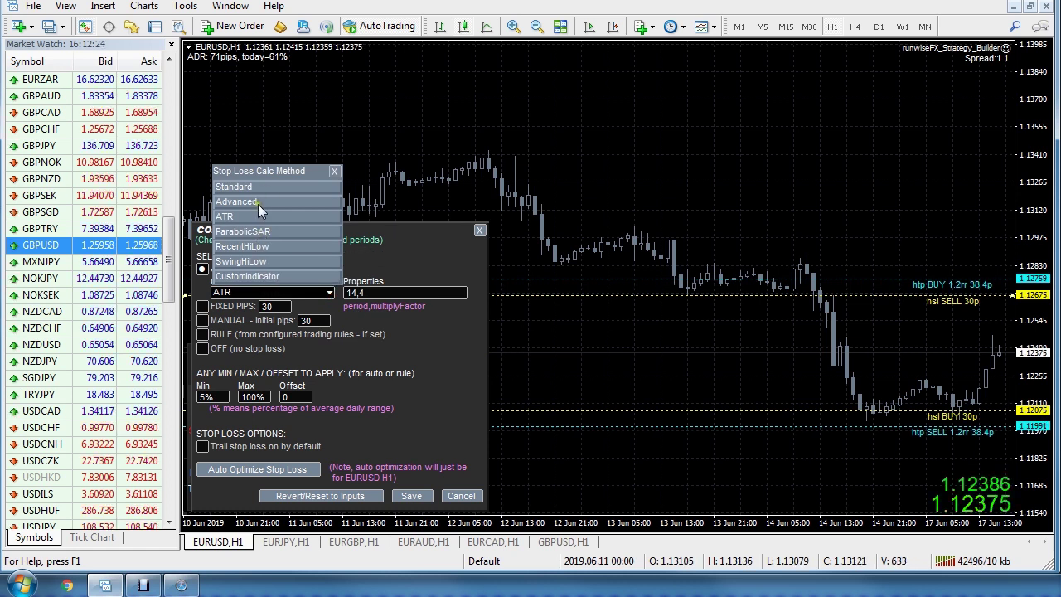
click(285, 231)
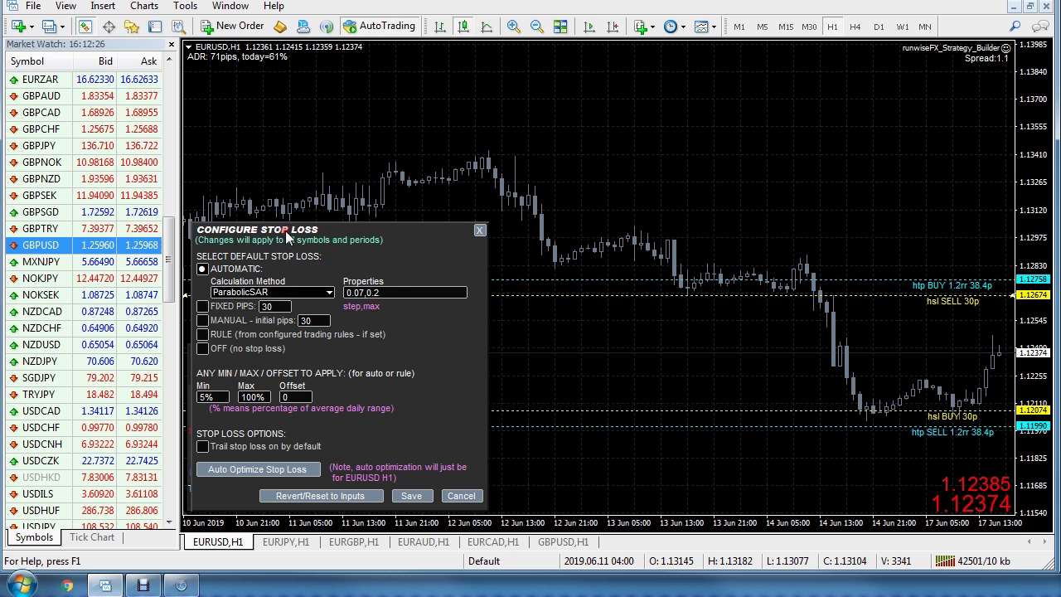
click(410, 495)
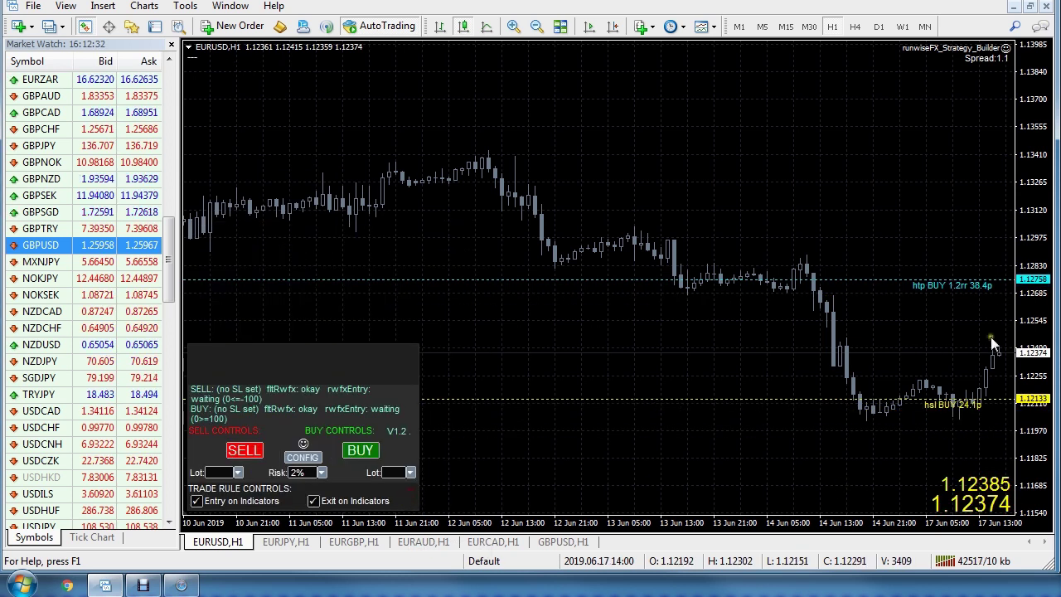
Step: Try to open a EURUSD sell trade from the EA panel with the ParabolicSAR stop loss
click(914, 319)
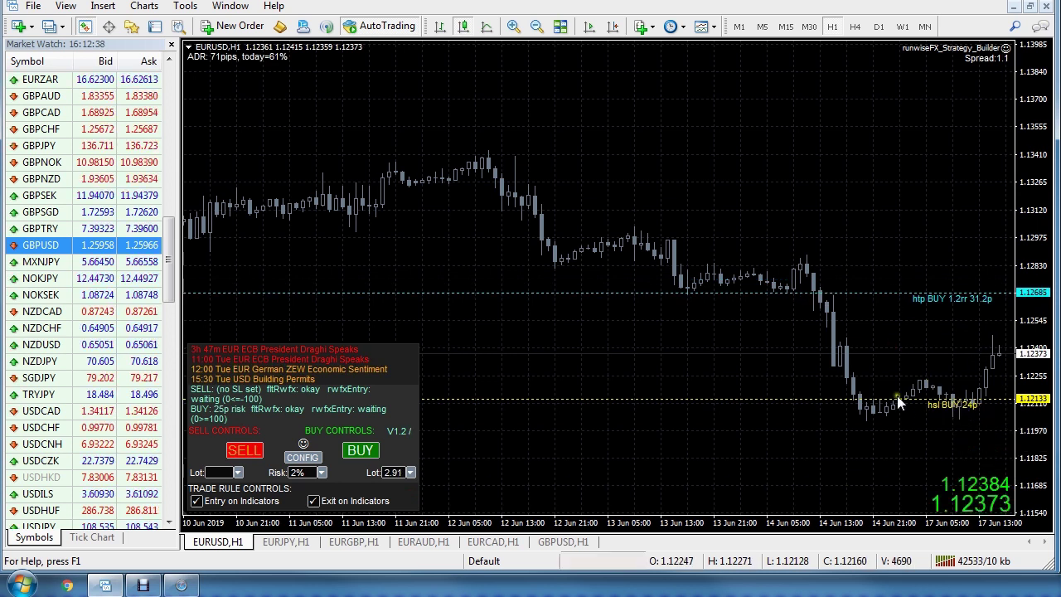
click(244, 450)
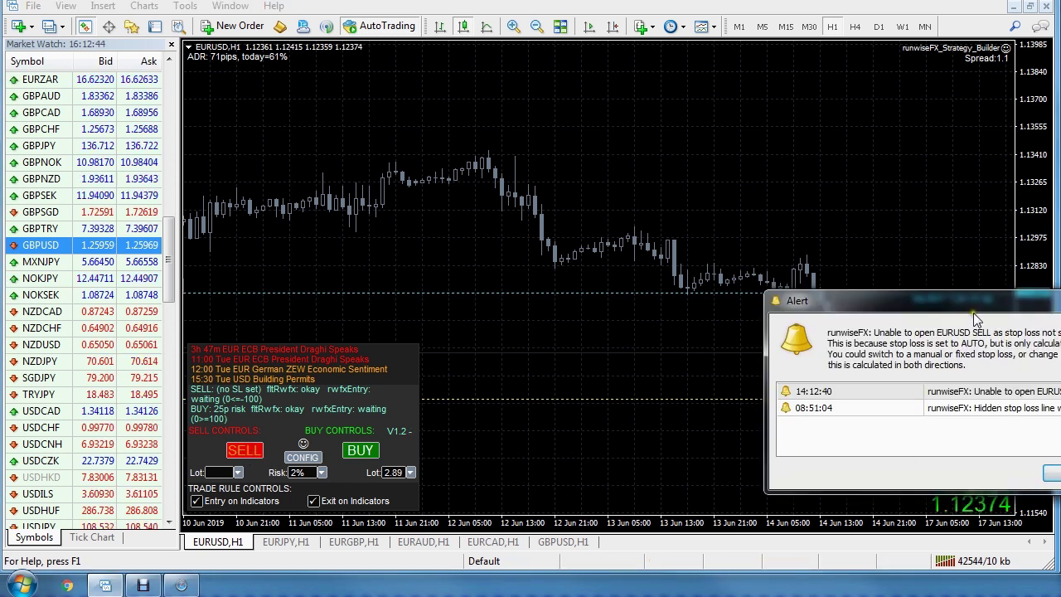
Step: Dismiss the stop loss alert and switch the default stop loss calculation method to ATR
drag(974, 313, 754, 297)
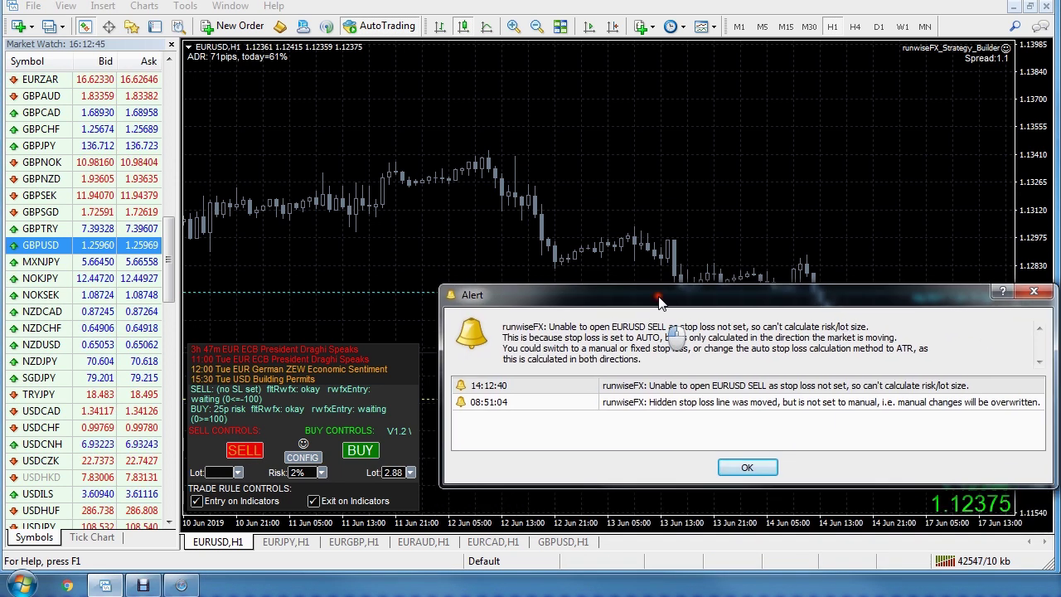
click(748, 469)
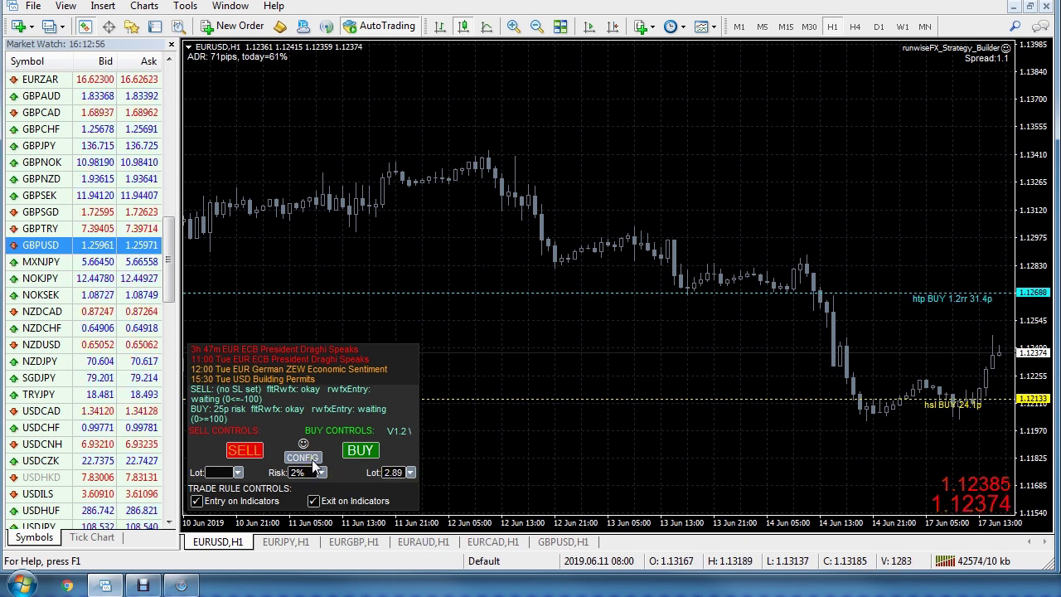
click(312, 459)
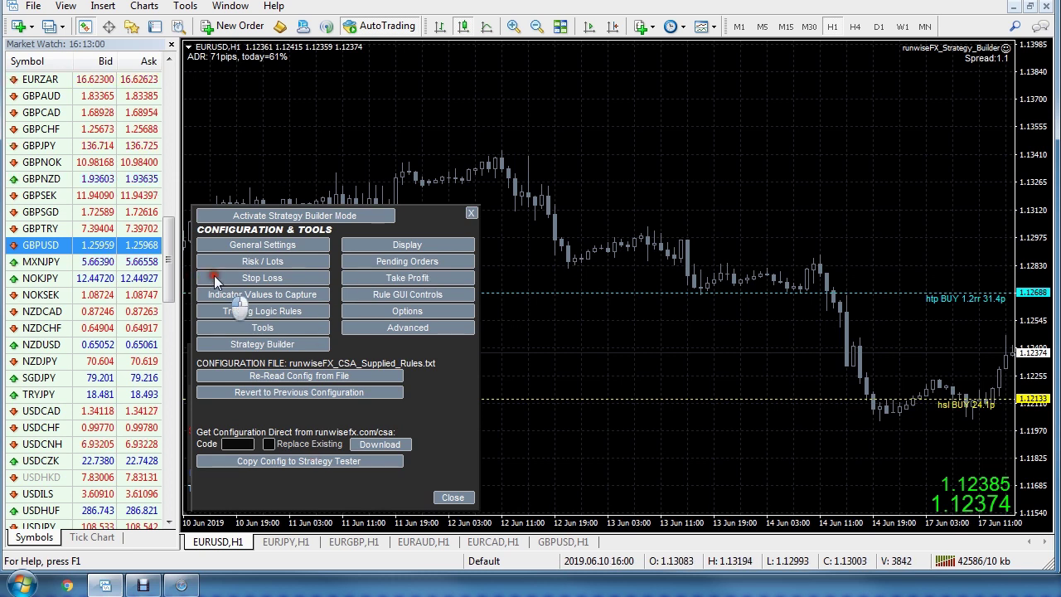
click(249, 278)
click(328, 294)
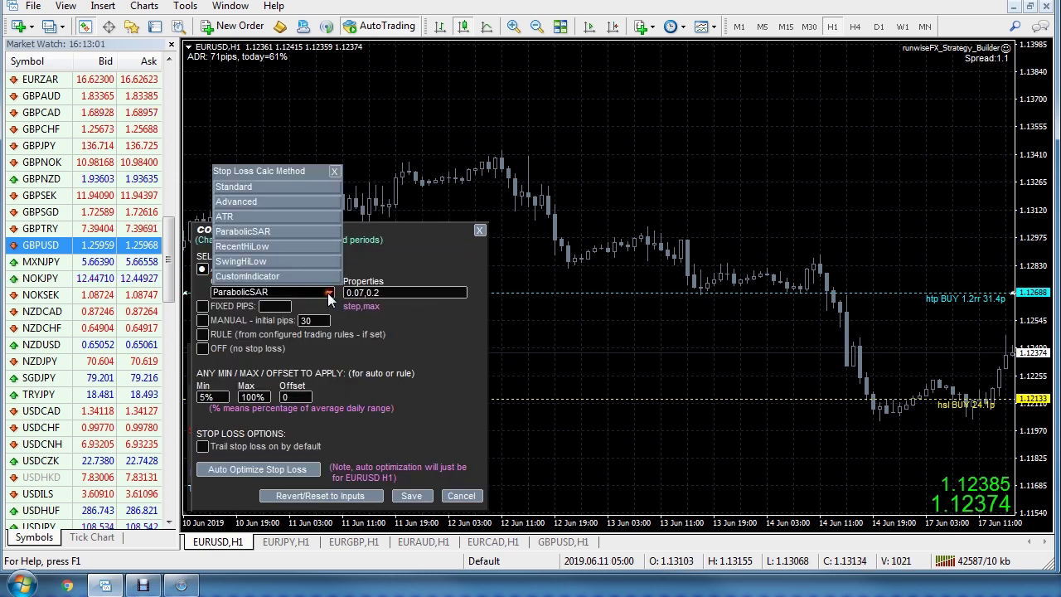
click(237, 219)
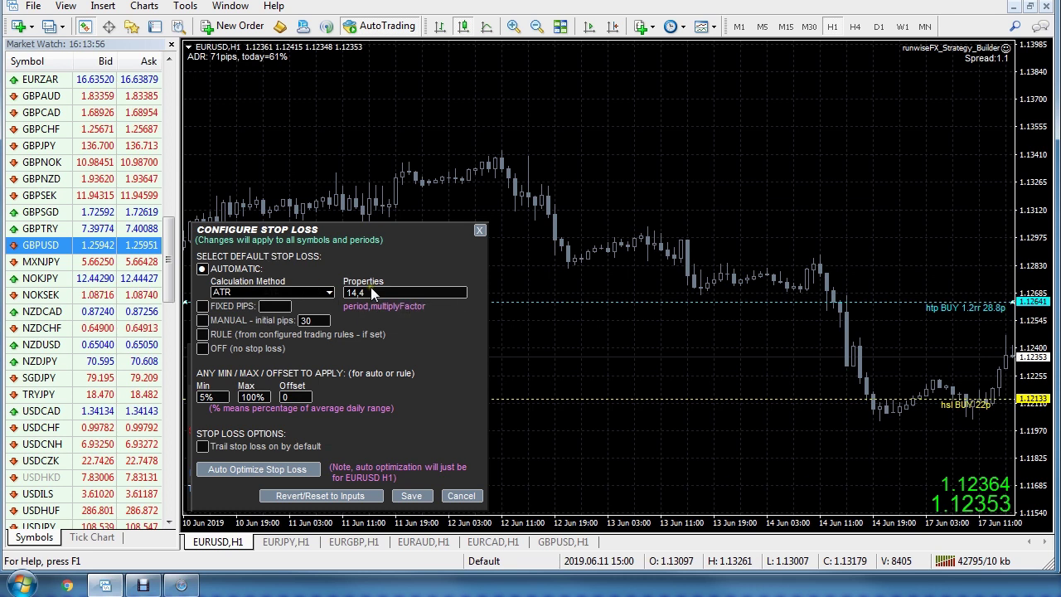
Step: Set the stop loss offset to 1 and save the stop loss configuration
double_click(296, 398)
text(1)
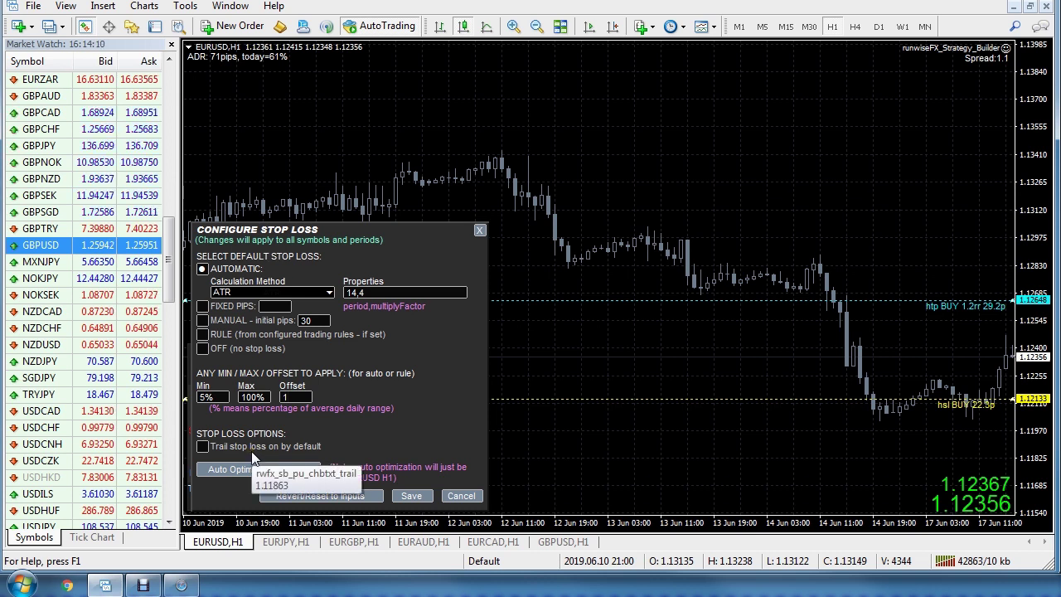
click(410, 496)
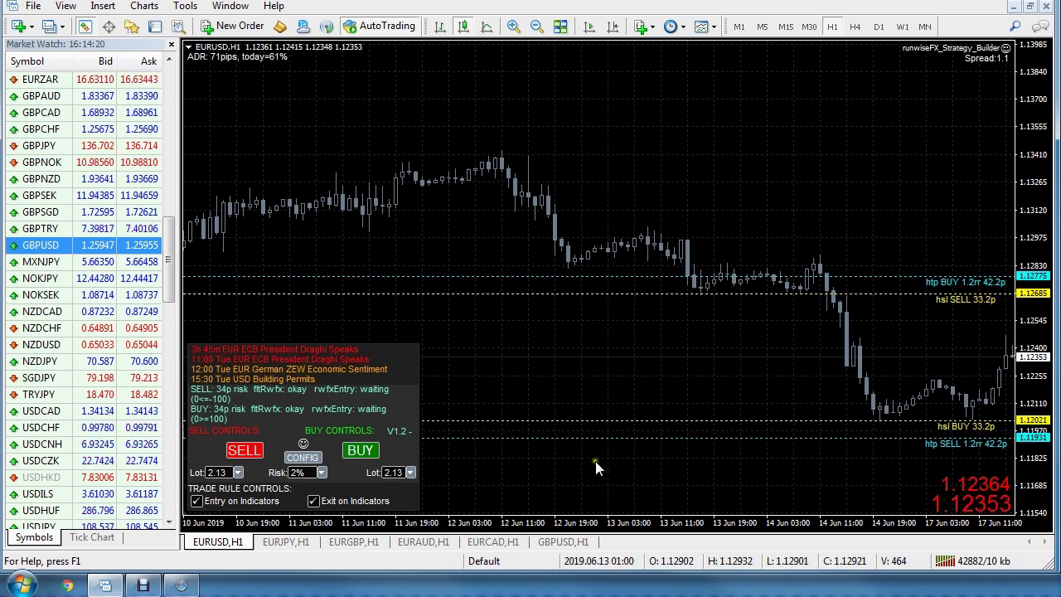
Step: Change the automatic stop loss calculation method to ParabolicSAR and save the configuration
click(313, 458)
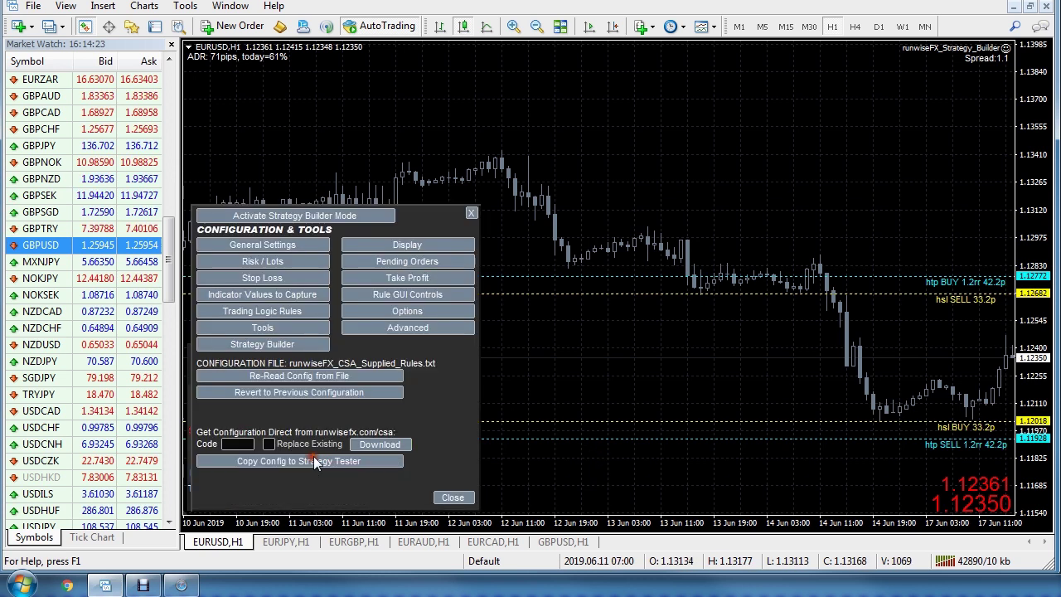
click(258, 279)
click(331, 292)
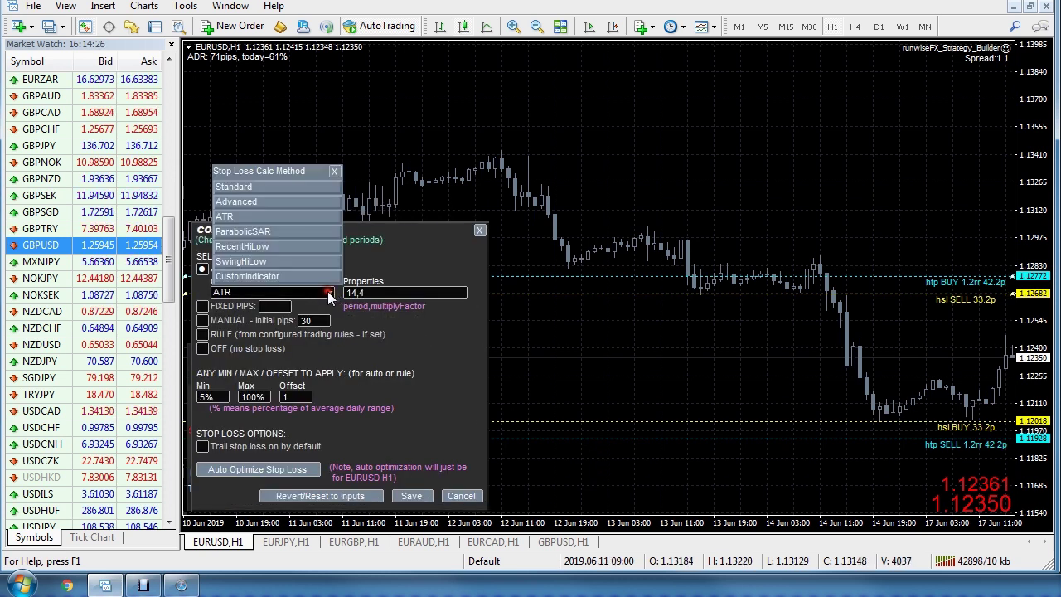
click(263, 235)
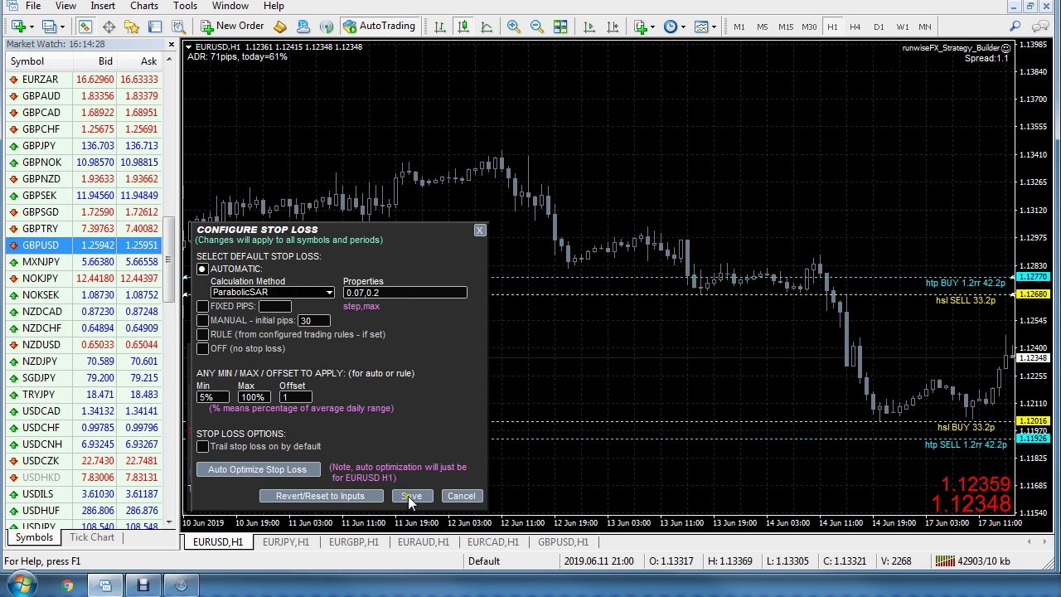
click(409, 495)
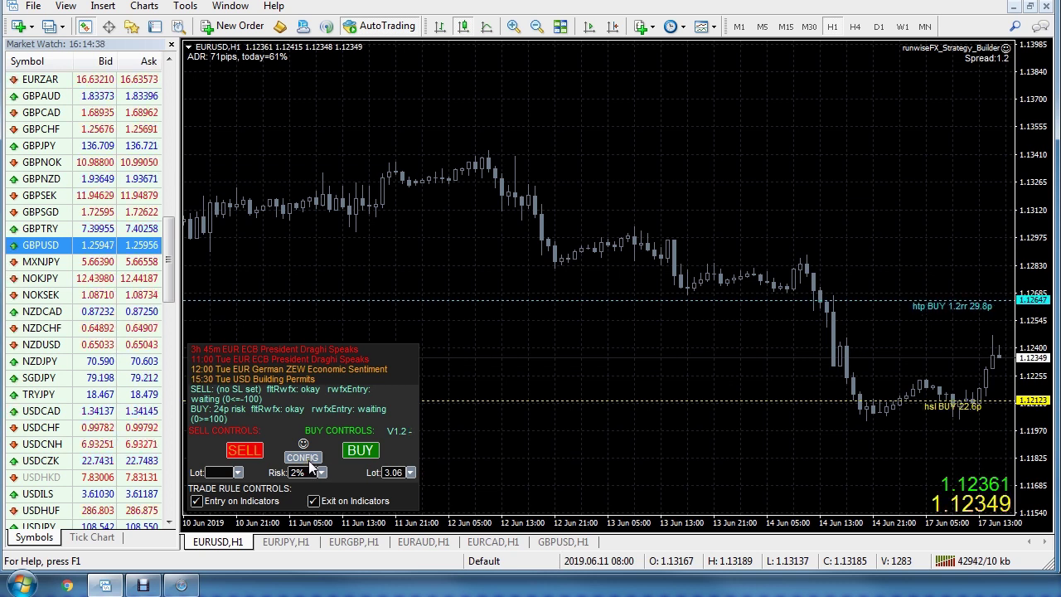
Step: Open the EA's take profit configuration and set the number of take profit targets to 4
click(309, 459)
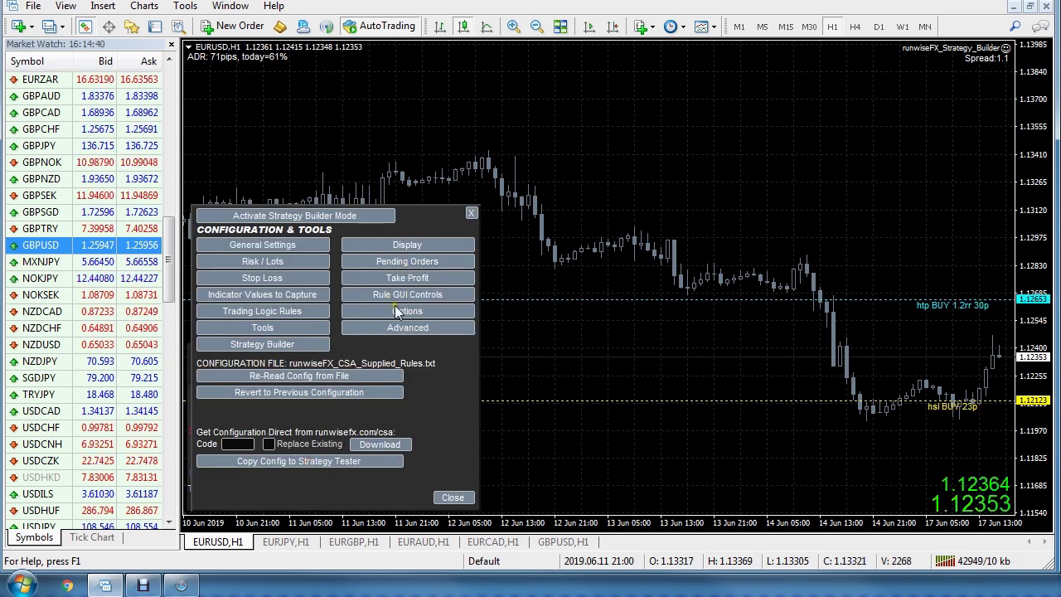
click(410, 279)
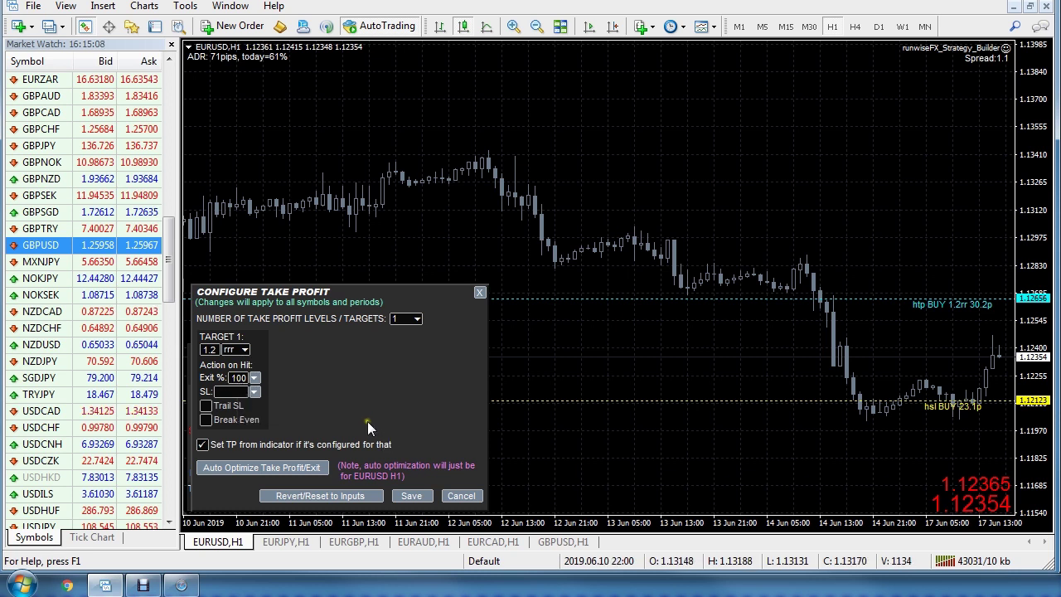
click(416, 319)
click(410, 213)
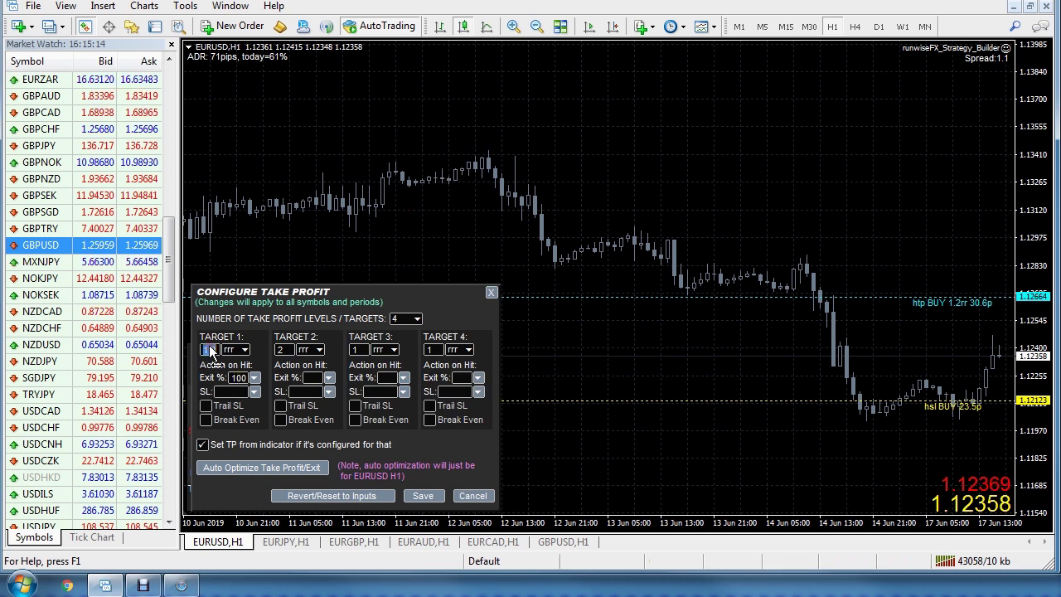
Step: Set take profit target 1 to 1, target 3 to 3 and target 4 to 4, and check target 1's mode options
text(1)
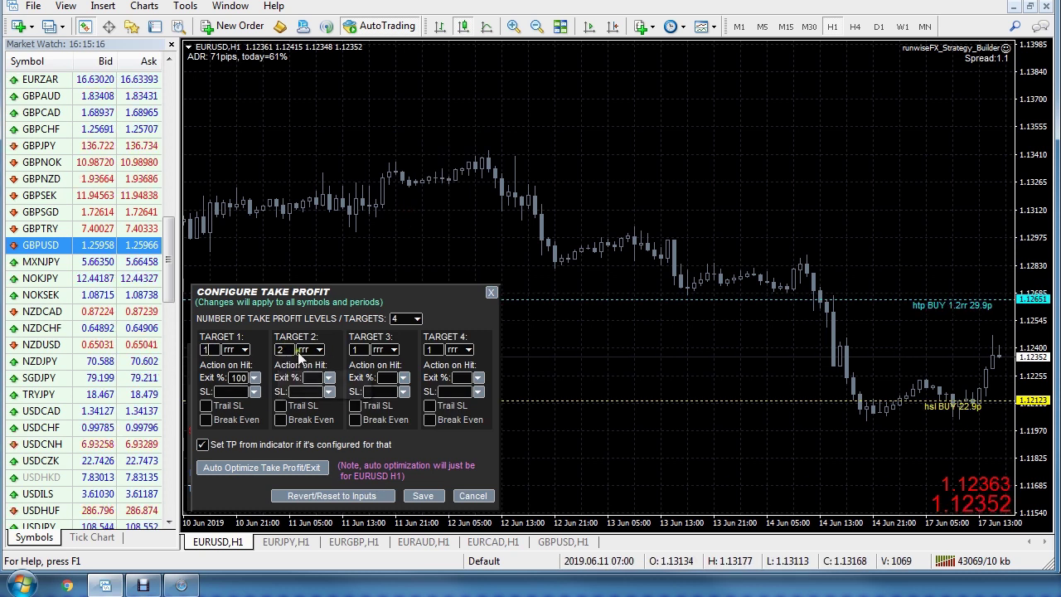
double_click(356, 349)
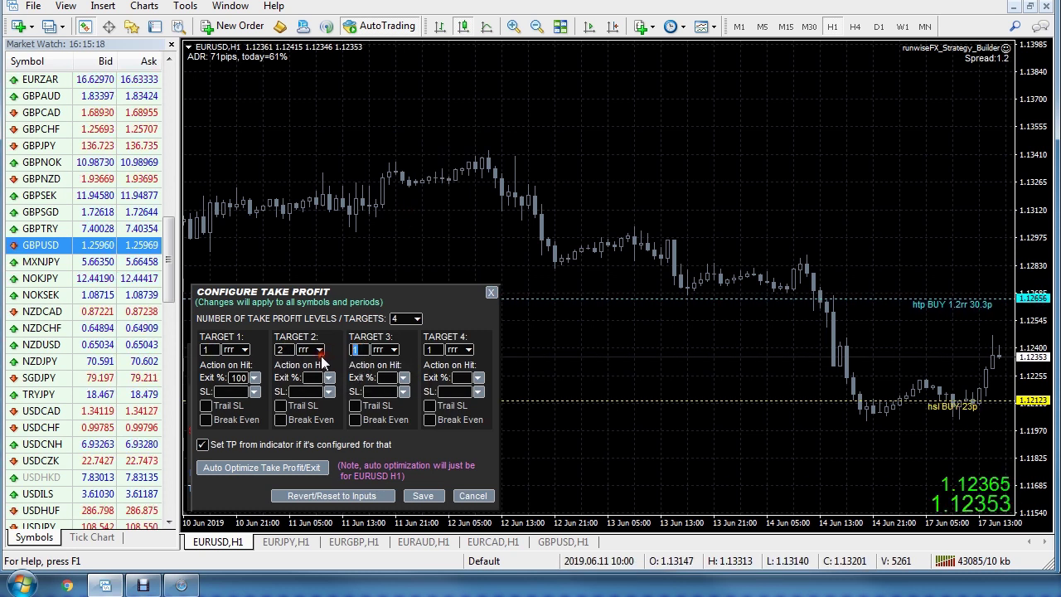
text(3)
double_click(429, 349)
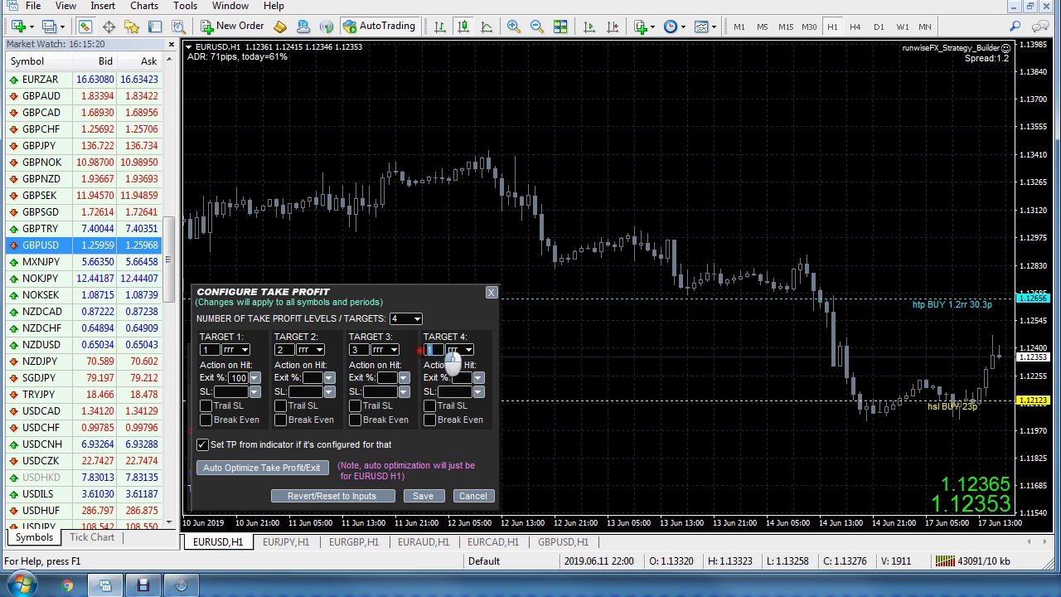
text(4)
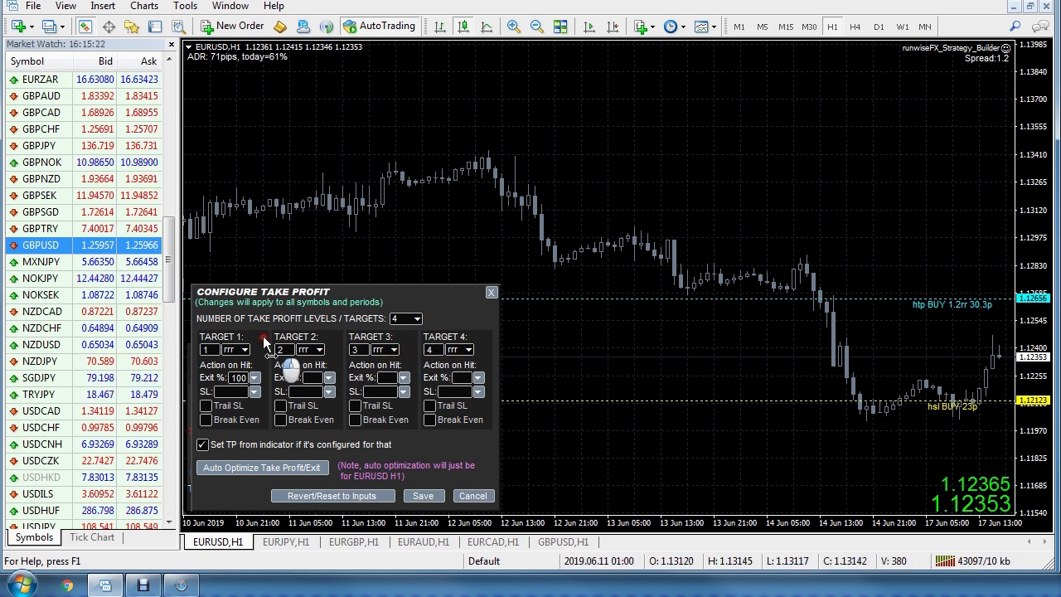
click(242, 351)
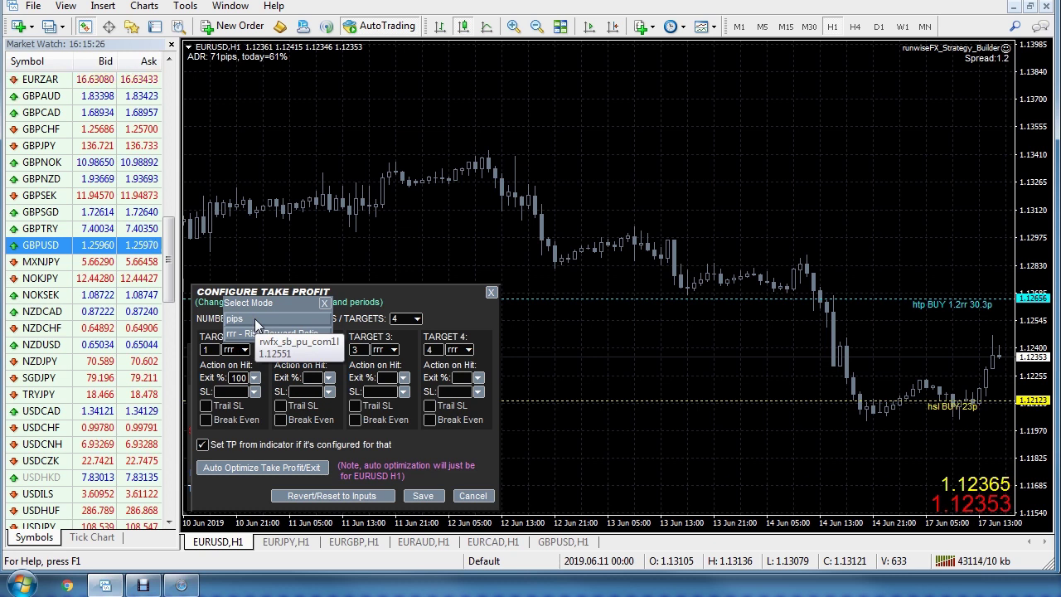
click(323, 304)
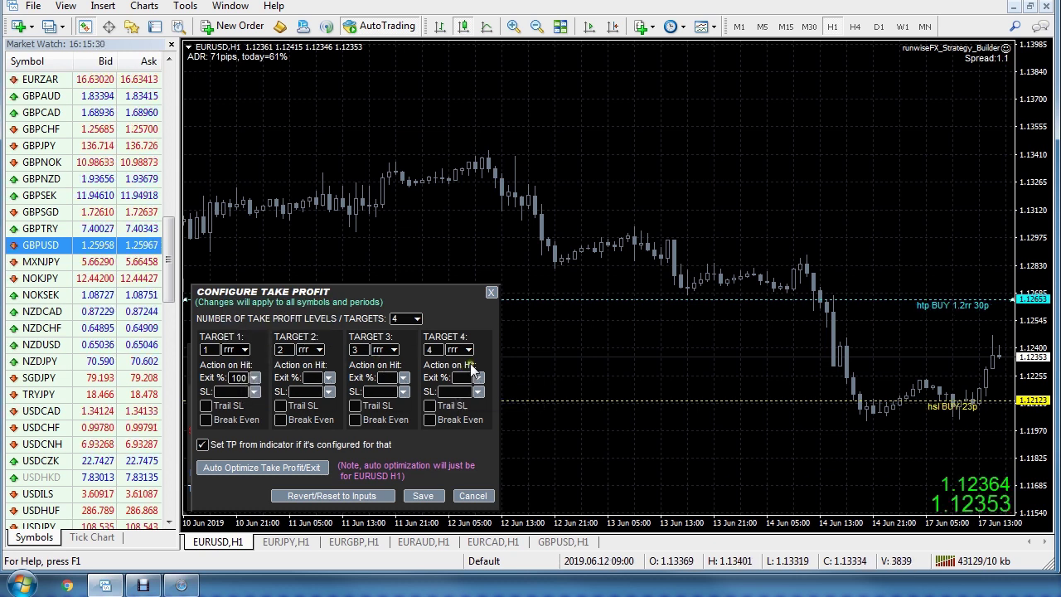
Step: Set the exit percentages on hit to 25, 50, 75 and 100 for targets 1 through 4
click(256, 378)
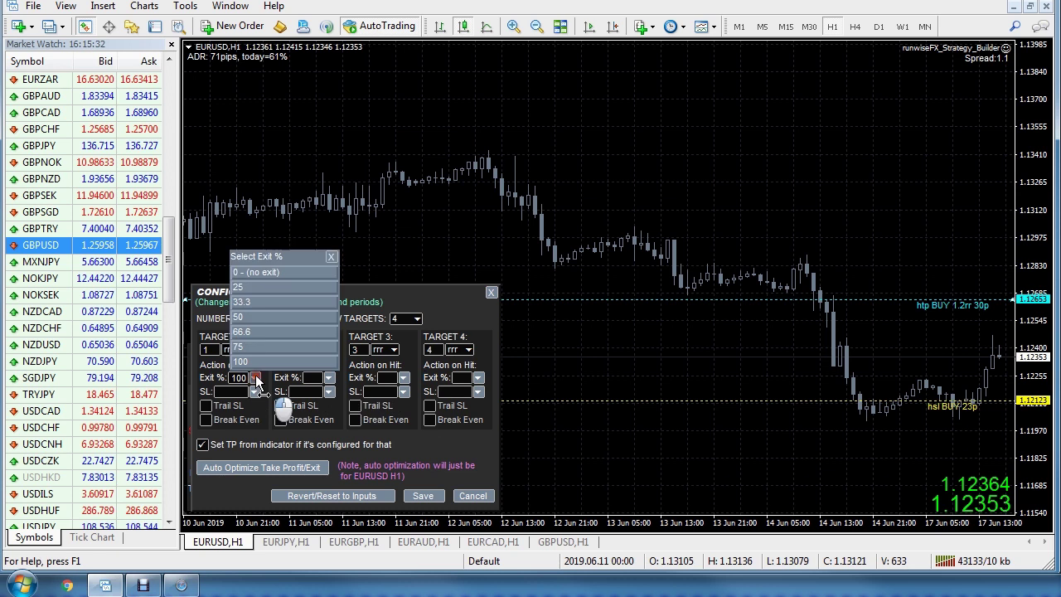
click(248, 286)
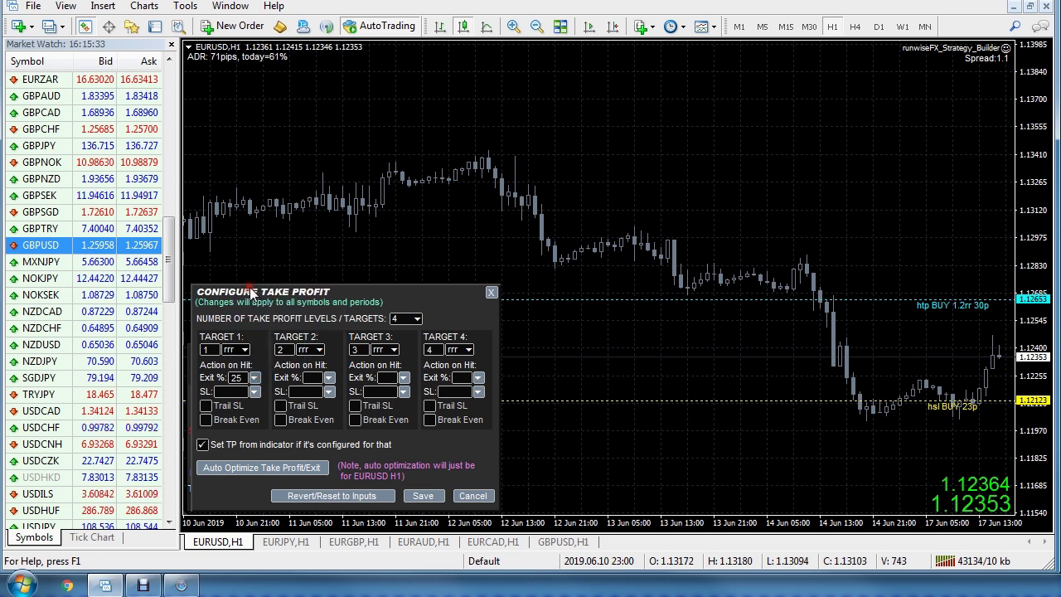
click(329, 377)
click(335, 328)
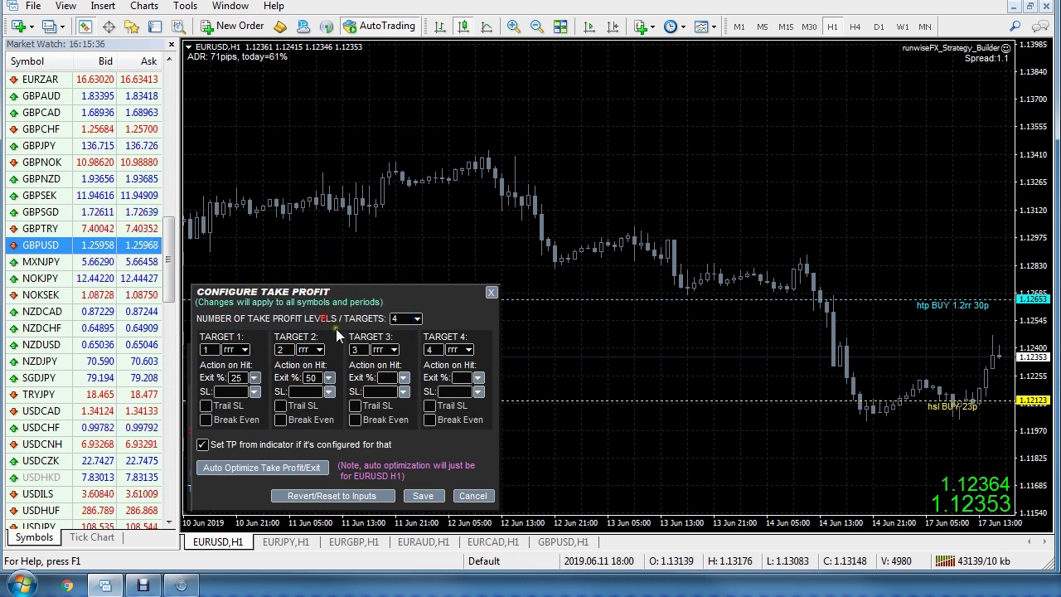
click(405, 378)
click(403, 348)
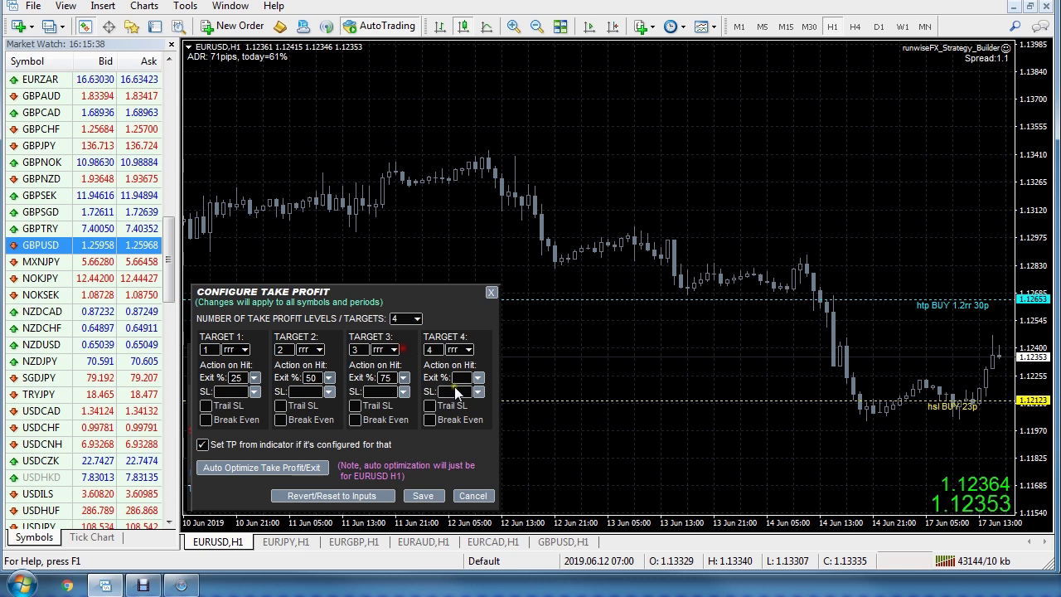
click(477, 378)
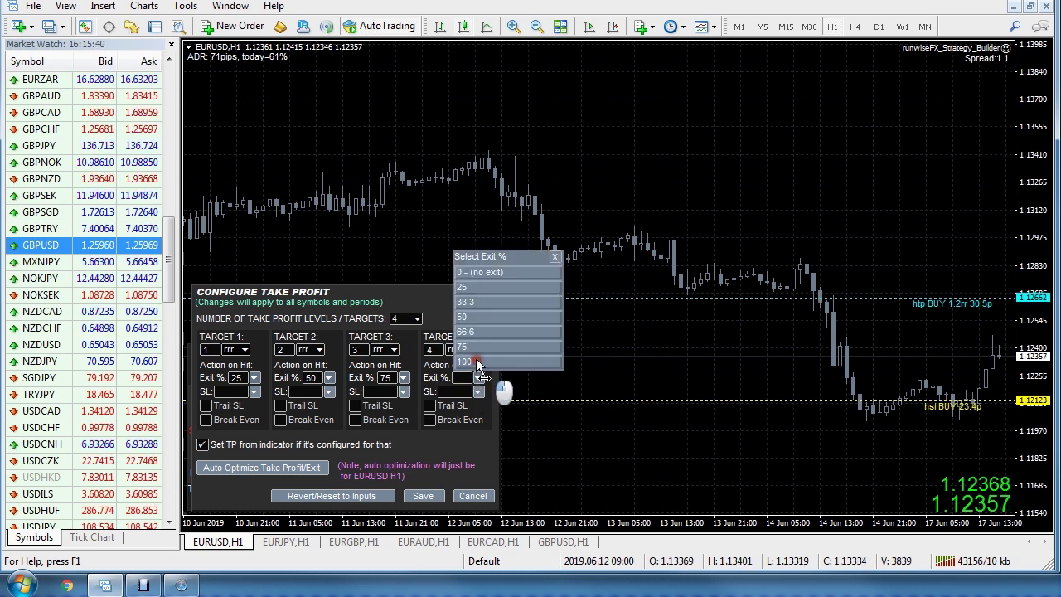
click(470, 365)
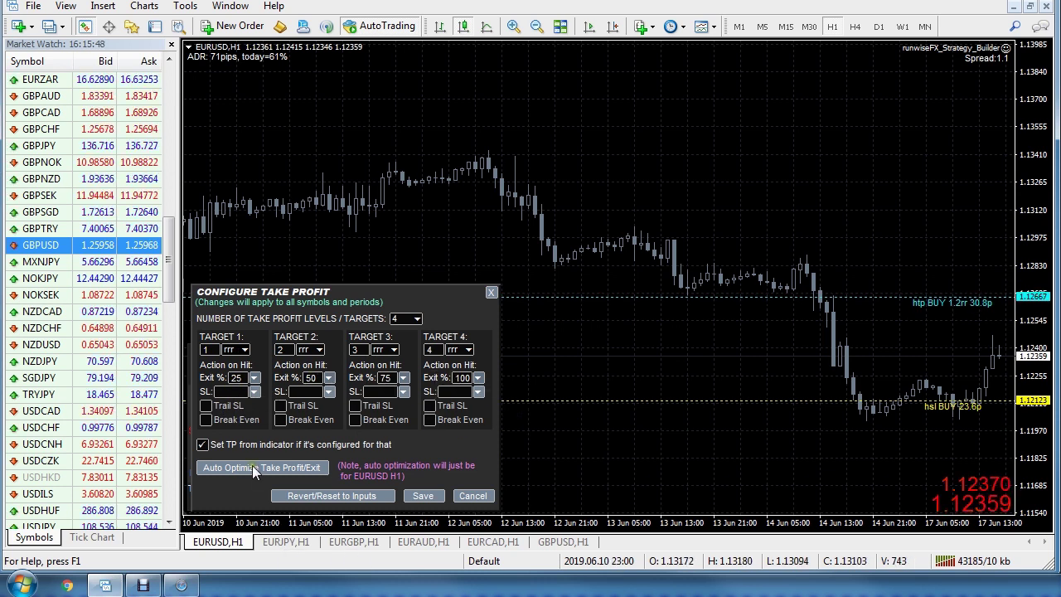
Step: Review the available stop loss modes and exit percentages for target 1 without changing them
click(255, 392)
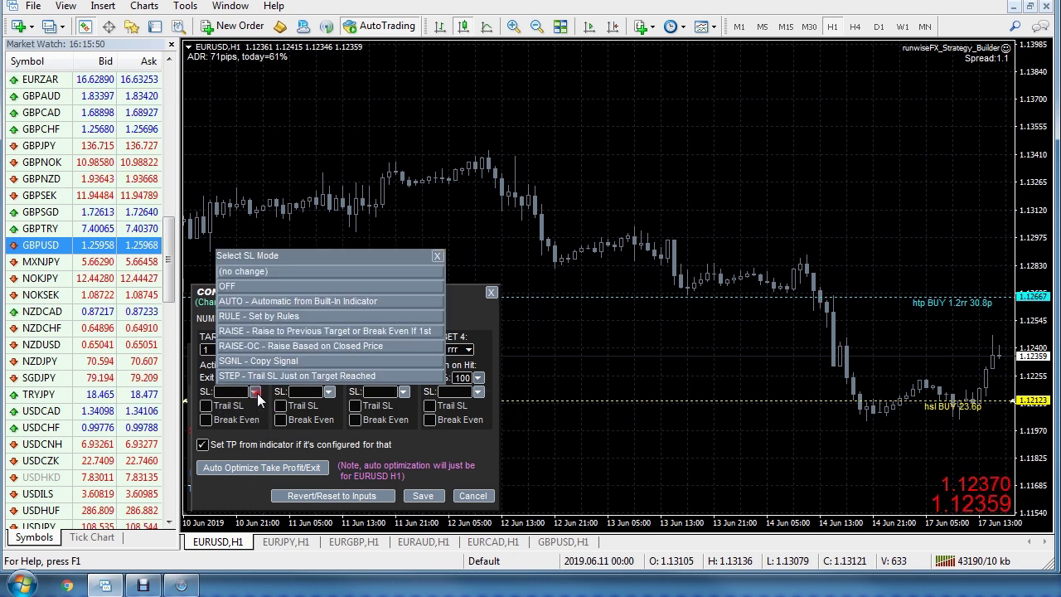
click(438, 255)
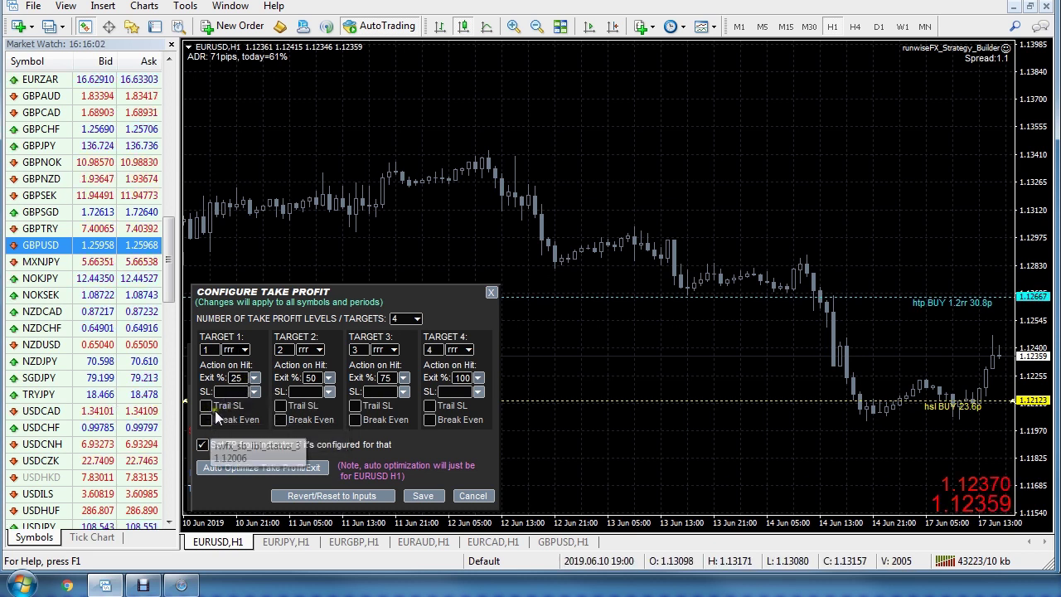
click(255, 378)
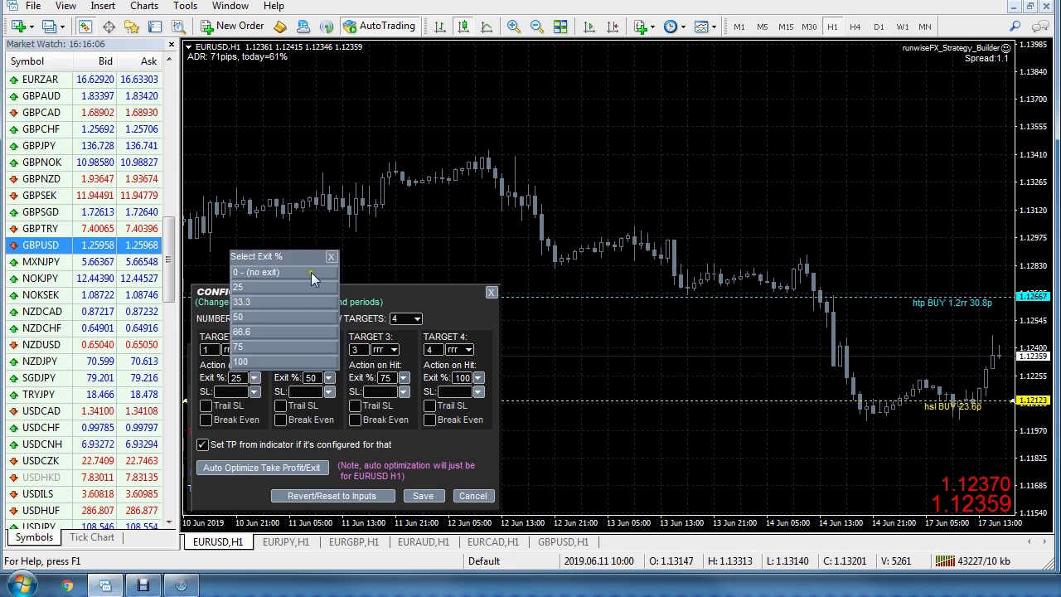
click(335, 256)
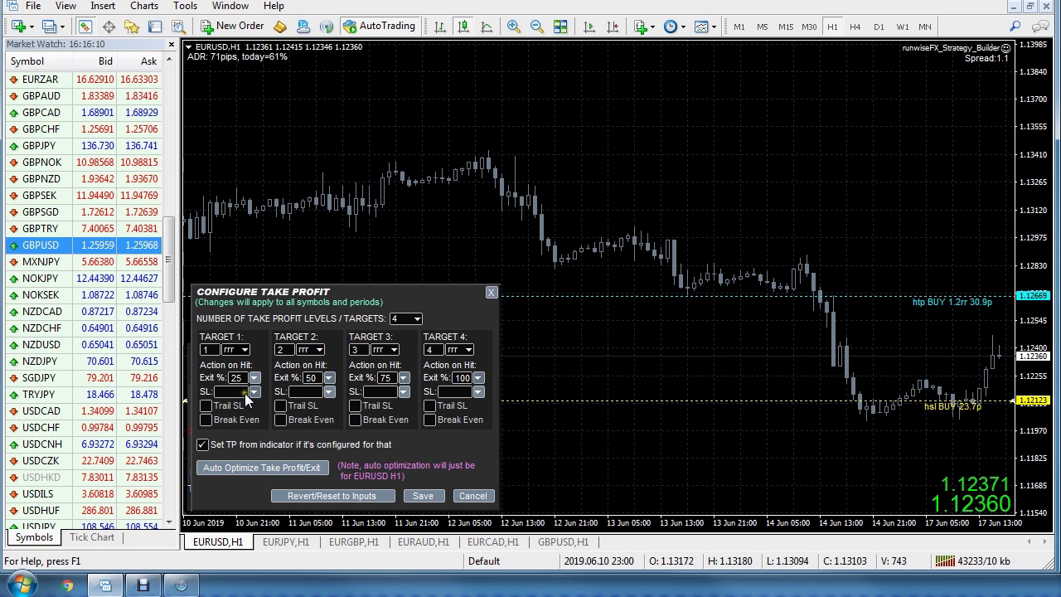
Step: Set the stop loss action on hit to RAISE for take profit targets 1, 2 and 3
click(254, 392)
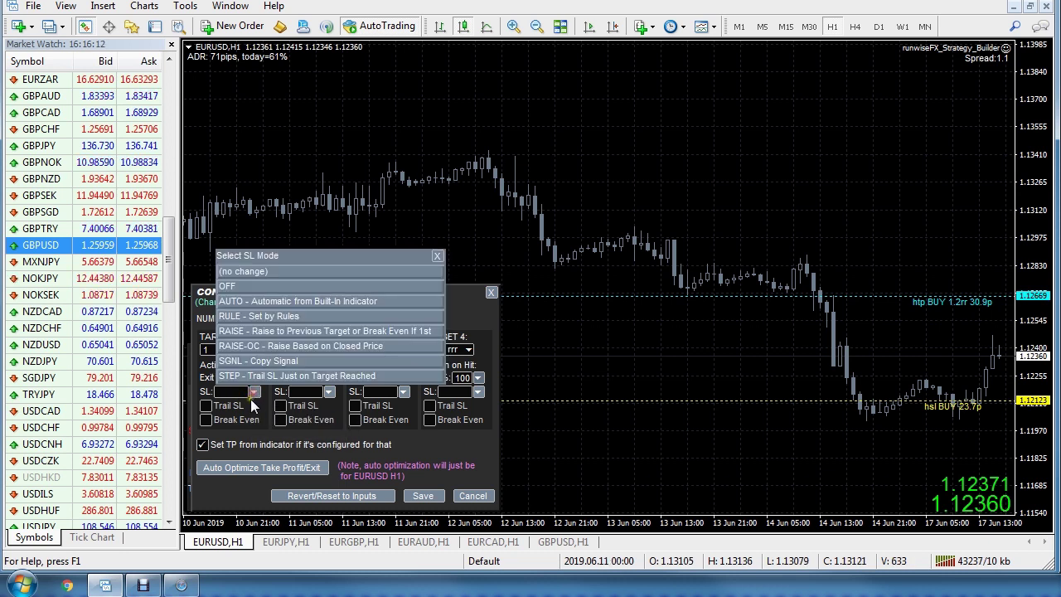
click(283, 331)
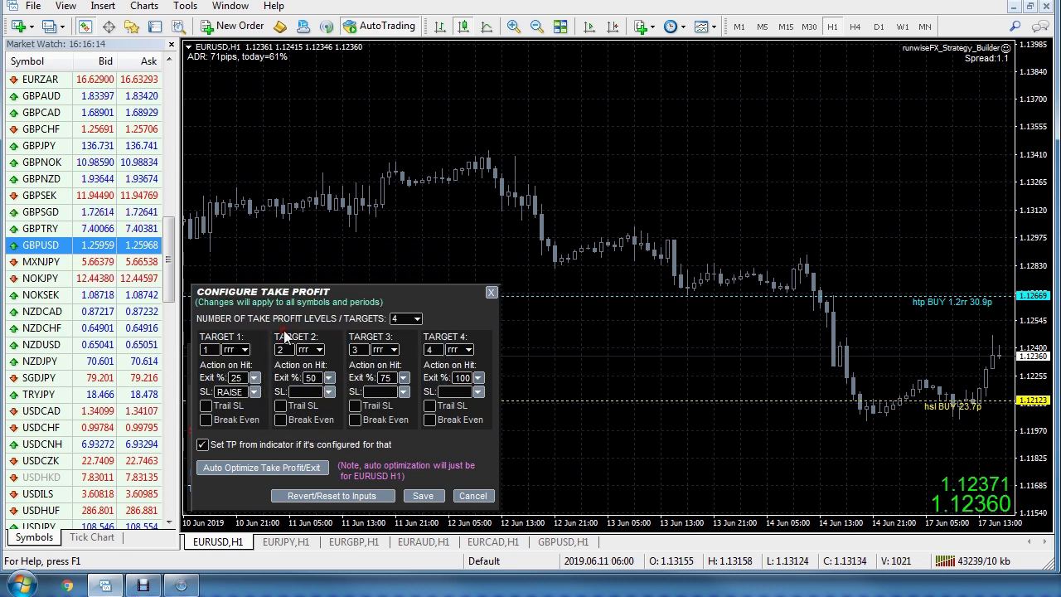
click(329, 391)
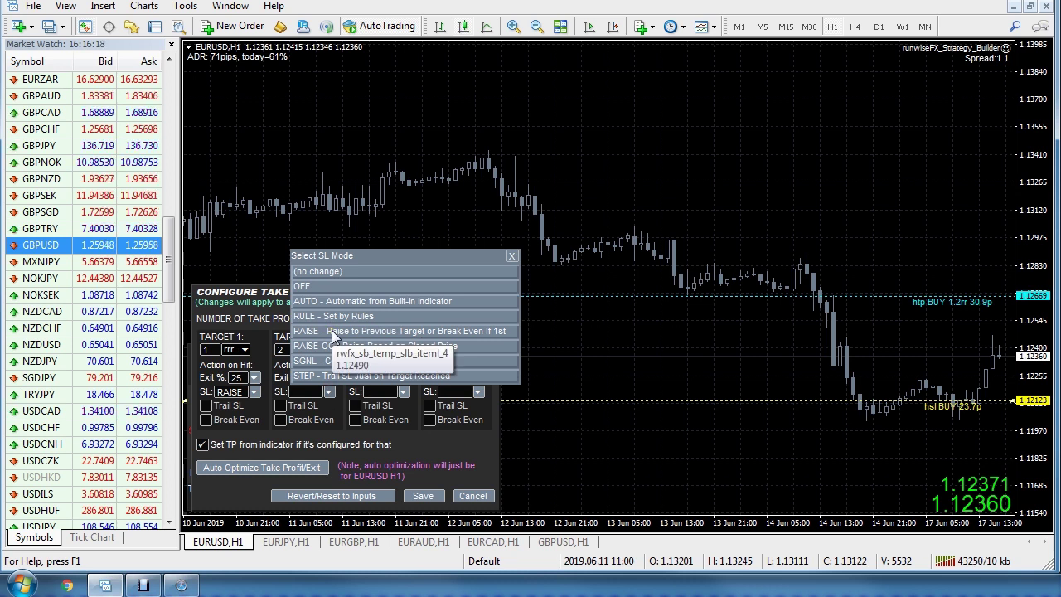
click(331, 333)
click(403, 391)
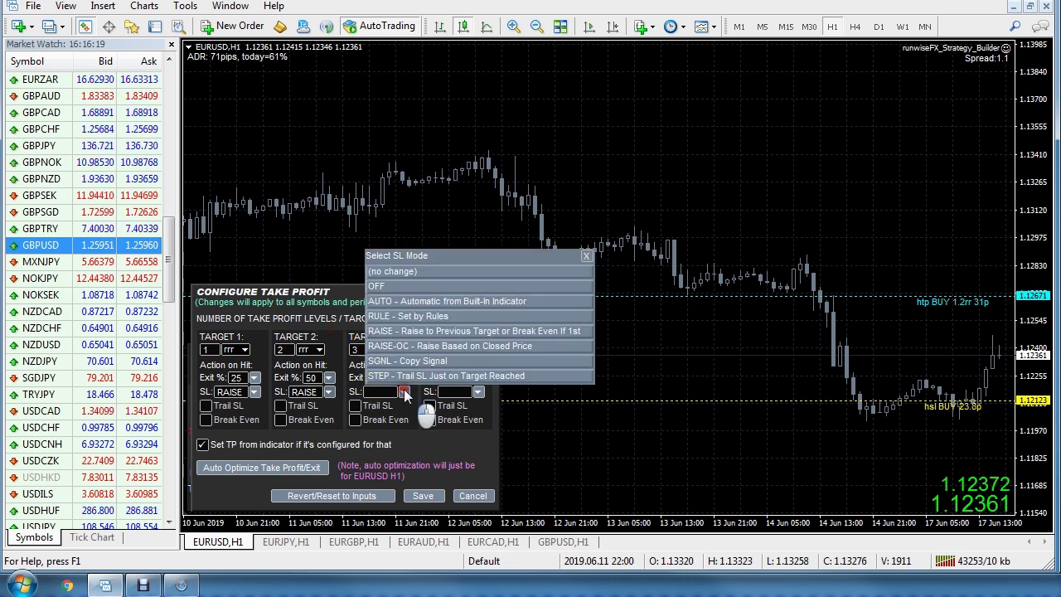
click(410, 331)
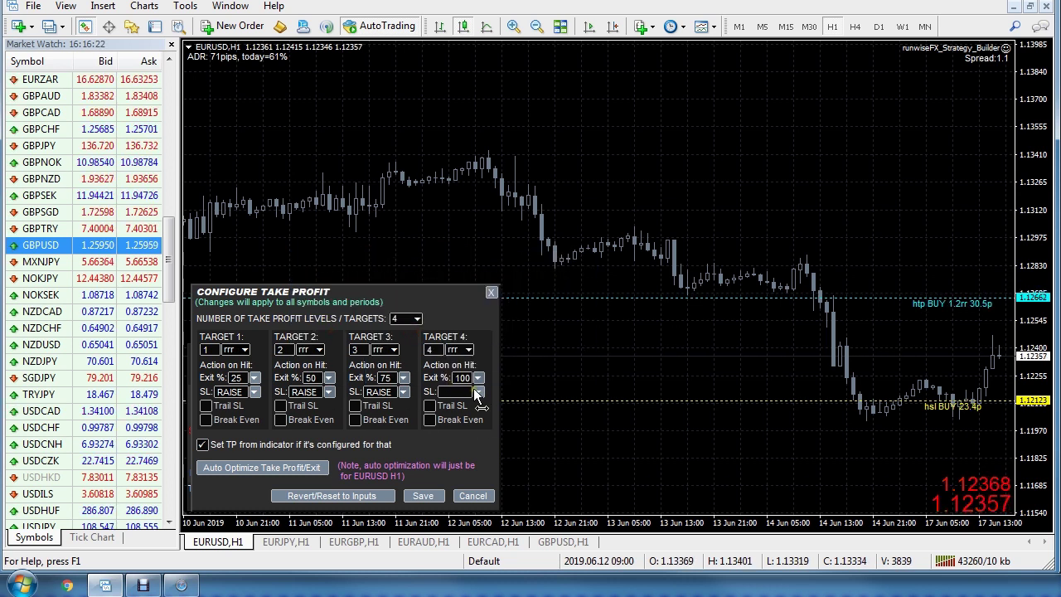
Step: Set the stop loss action on hit to RAISE for take profit target 4 and save the take profit configuration
click(479, 392)
click(471, 333)
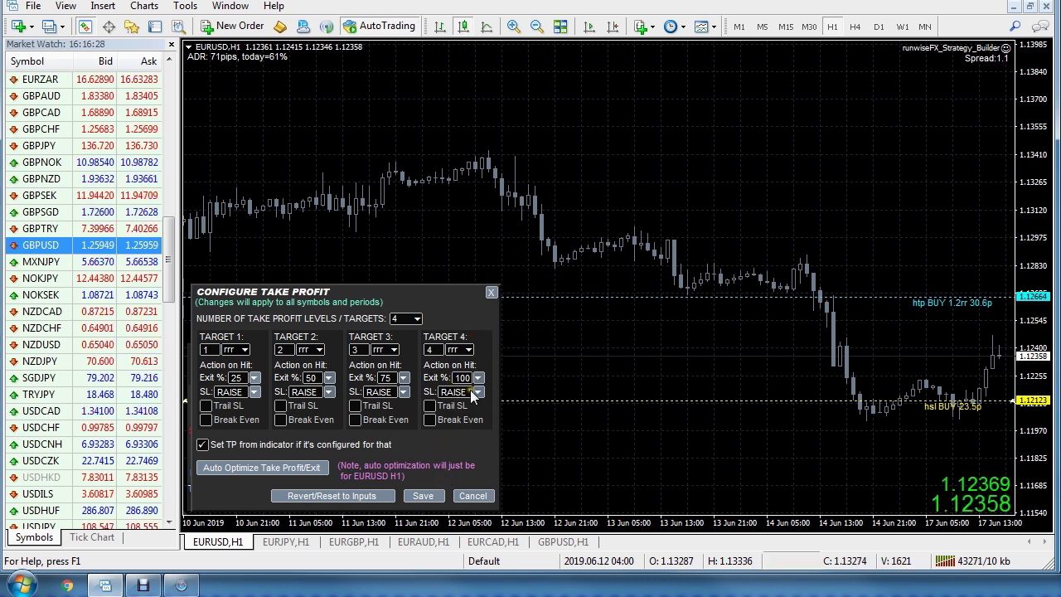
click(424, 495)
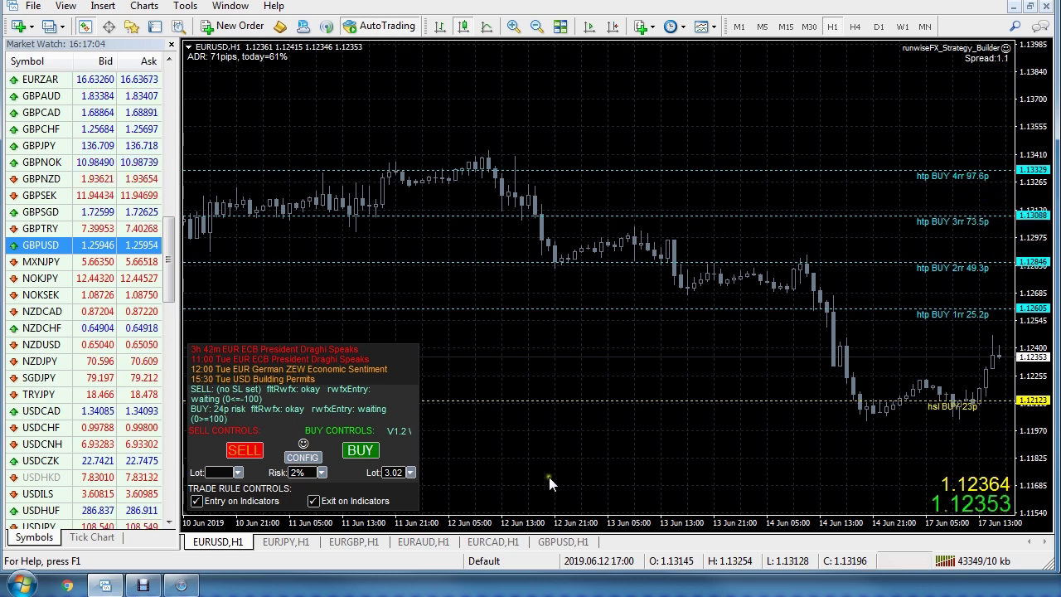
Step: Review the saved take profit configuration and its auto optimization option without changing anything
click(300, 457)
click(399, 276)
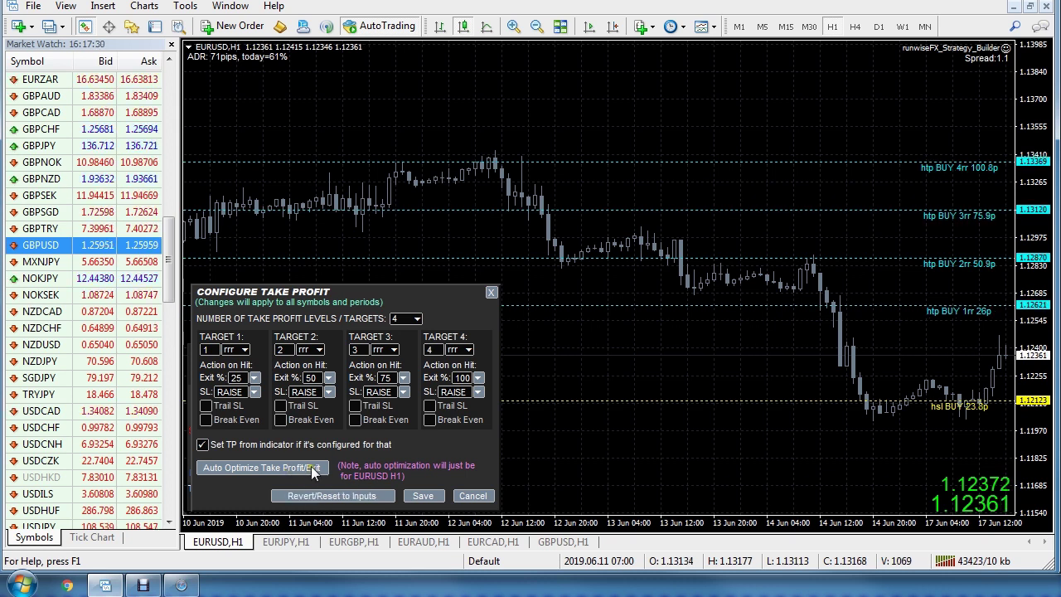
click(476, 498)
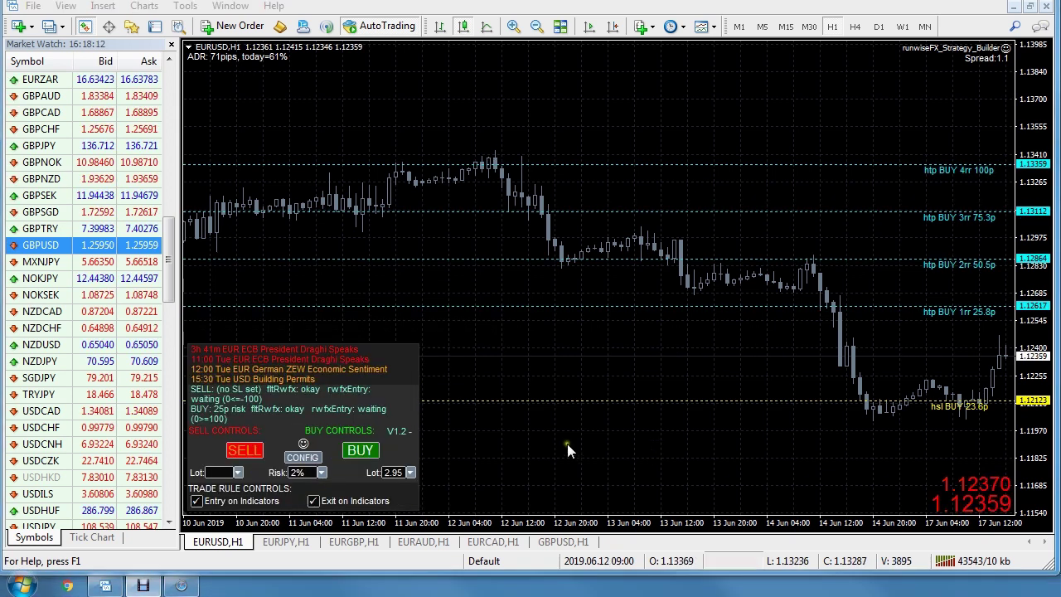
Step: Review the methods for setting lots and the broker lot requirements in the risk configuration without changing them
click(303, 457)
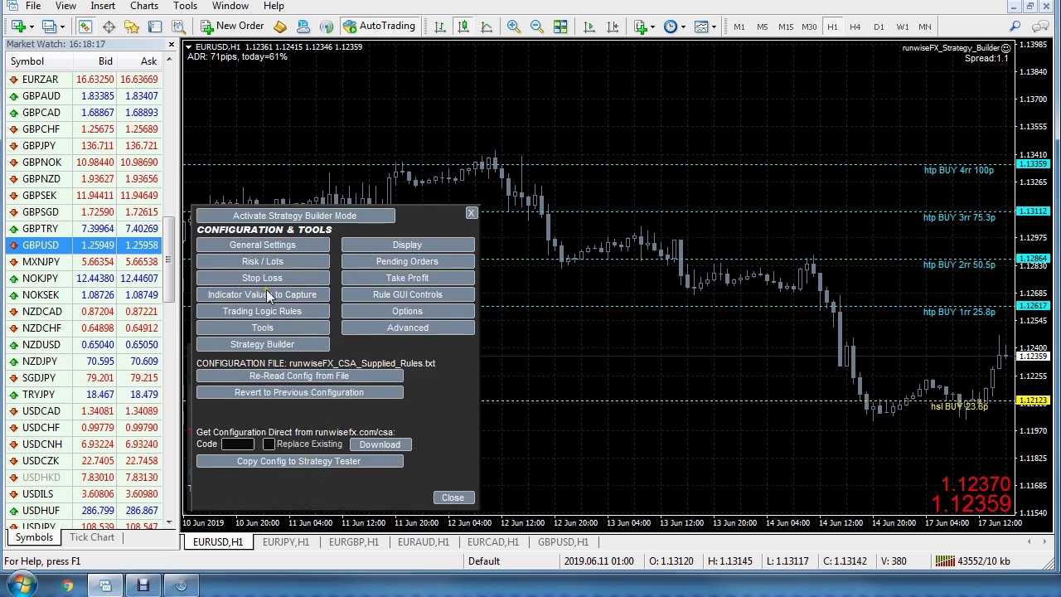
click(284, 261)
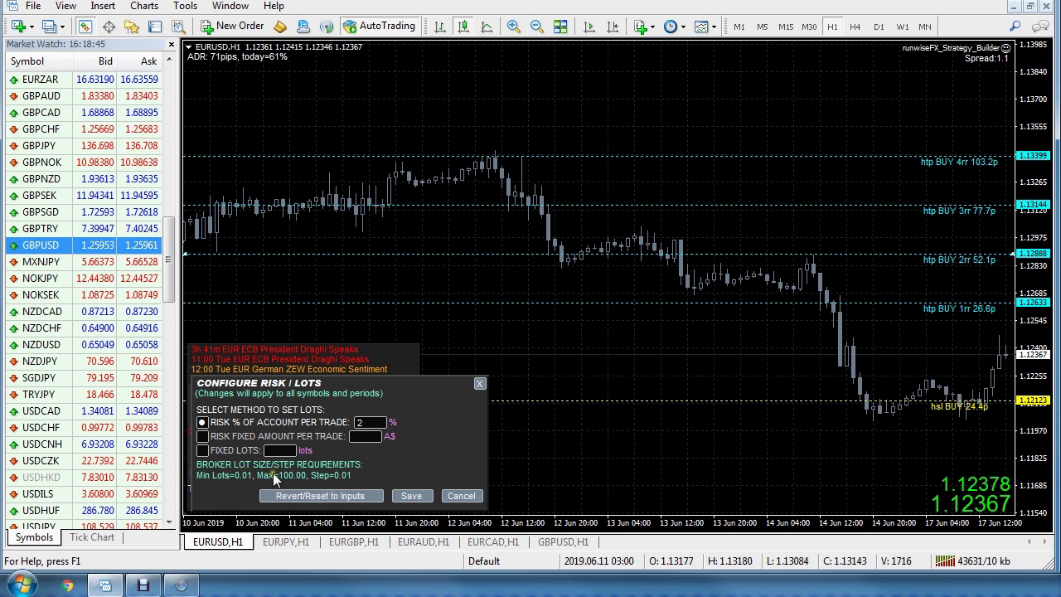
click(461, 495)
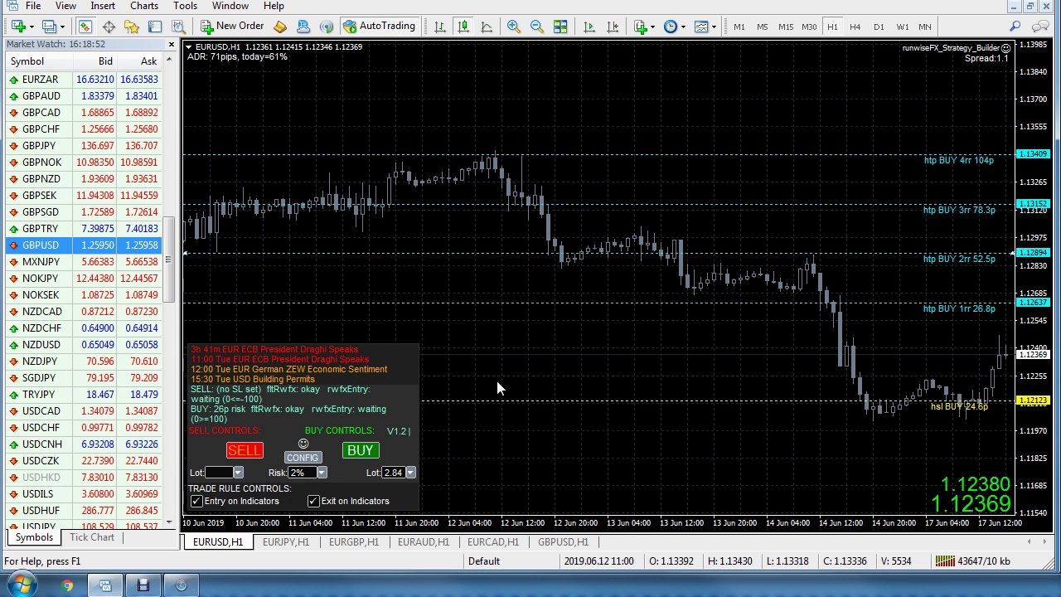
click(301, 460)
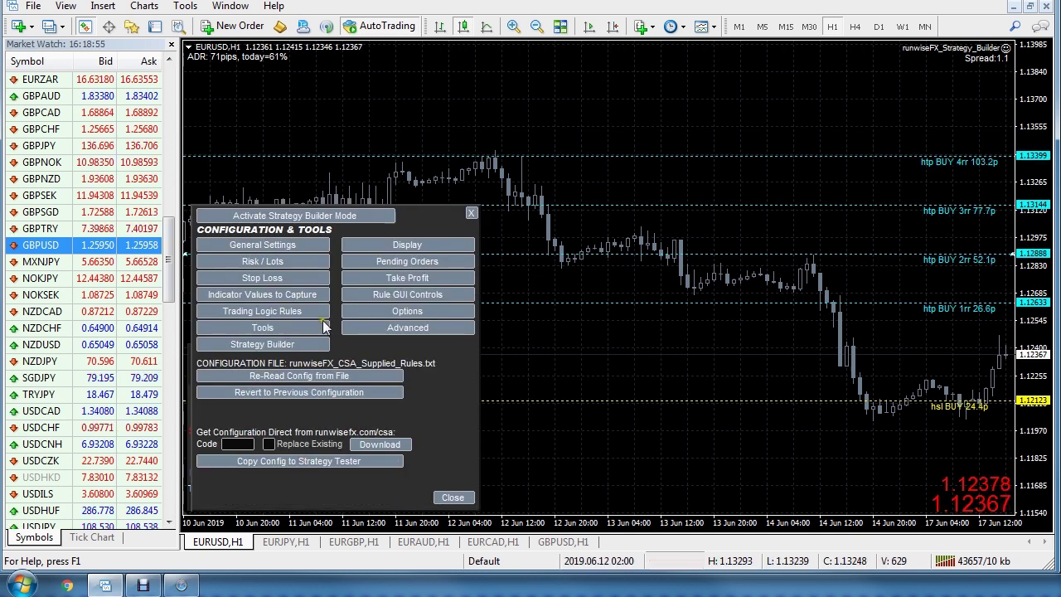
click(470, 214)
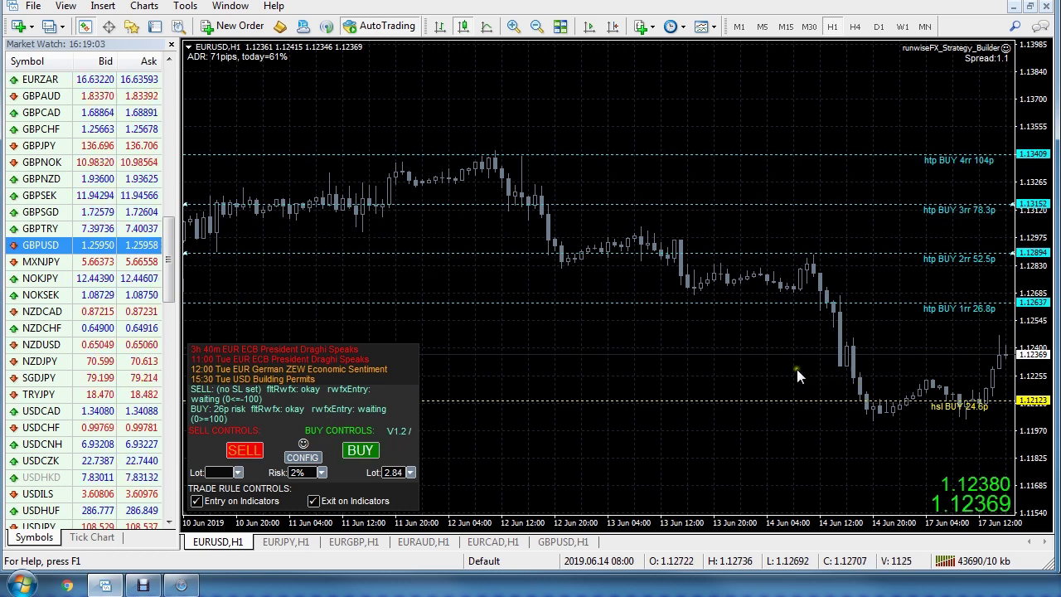
Step: Enable the SL / TP / Pending controls on the panel in the display settings and save
click(314, 455)
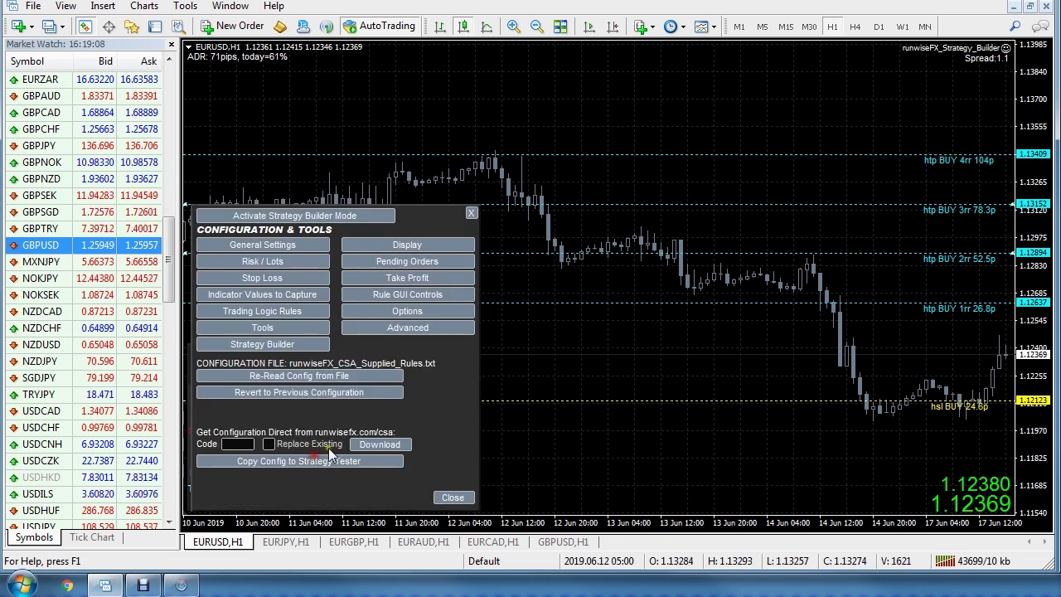
click(407, 244)
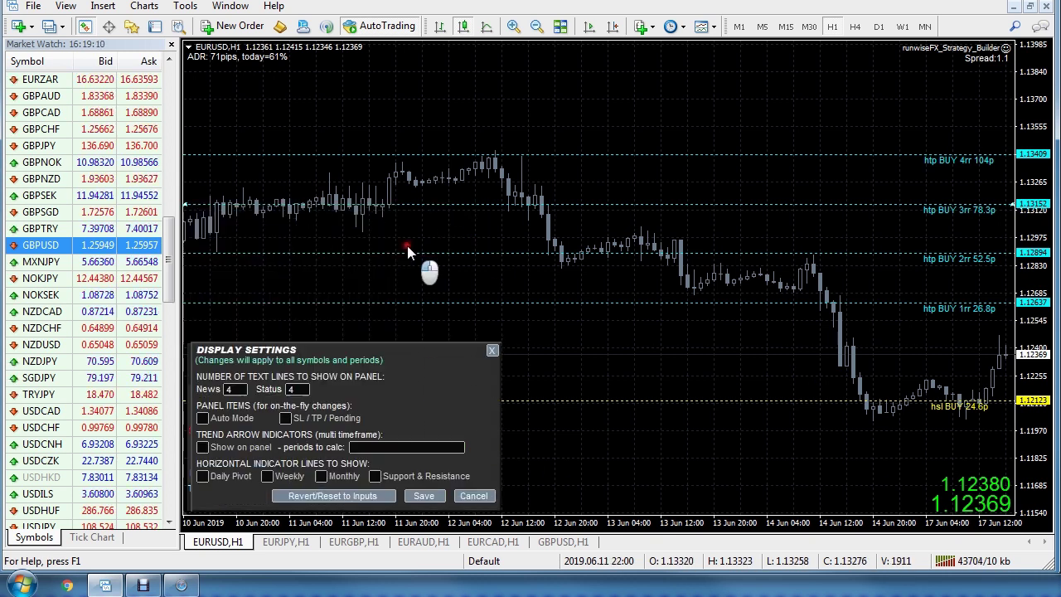
click(286, 419)
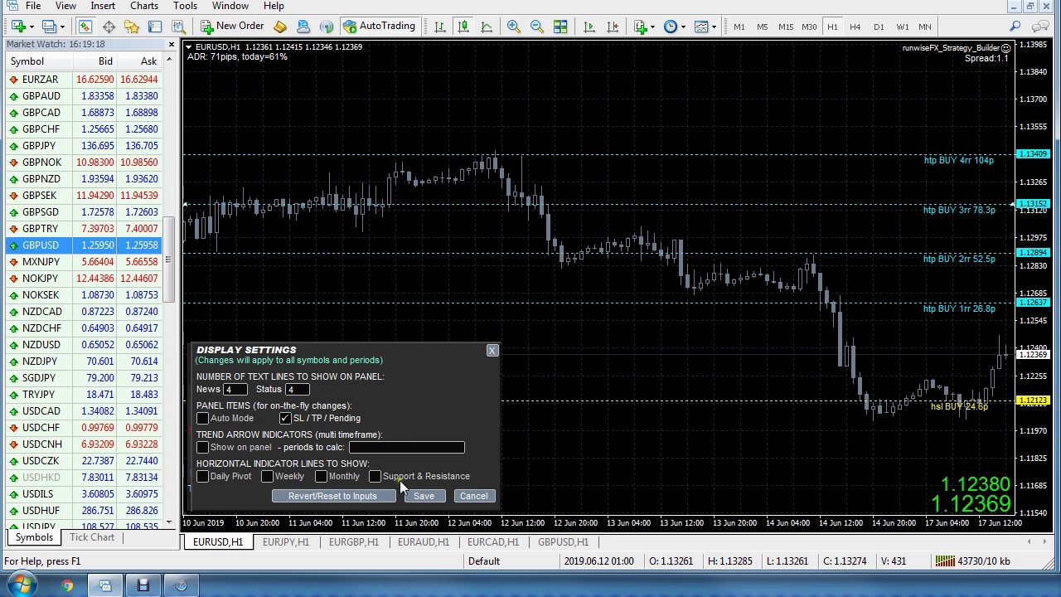
click(424, 495)
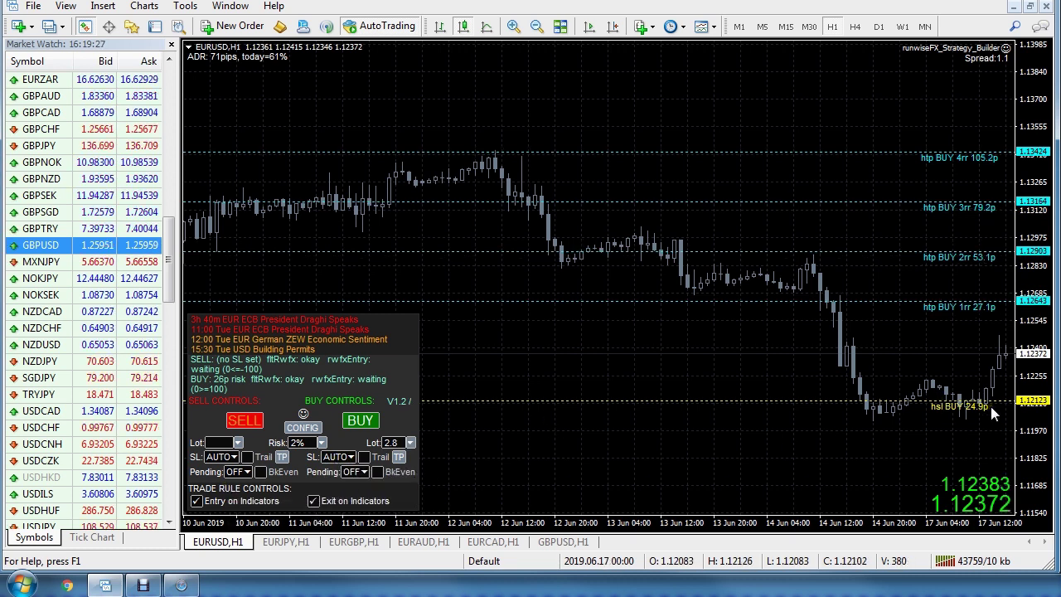
Step: Set the buy stop loss mode to MAN and lower the buy stop loss line to about 1.12005
click(349, 457)
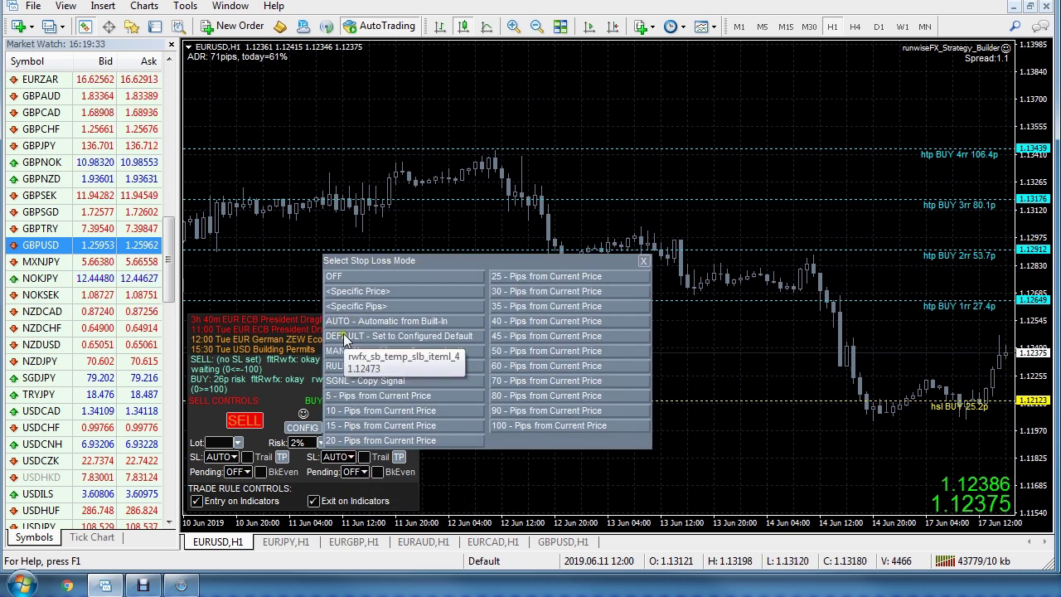
click(366, 352)
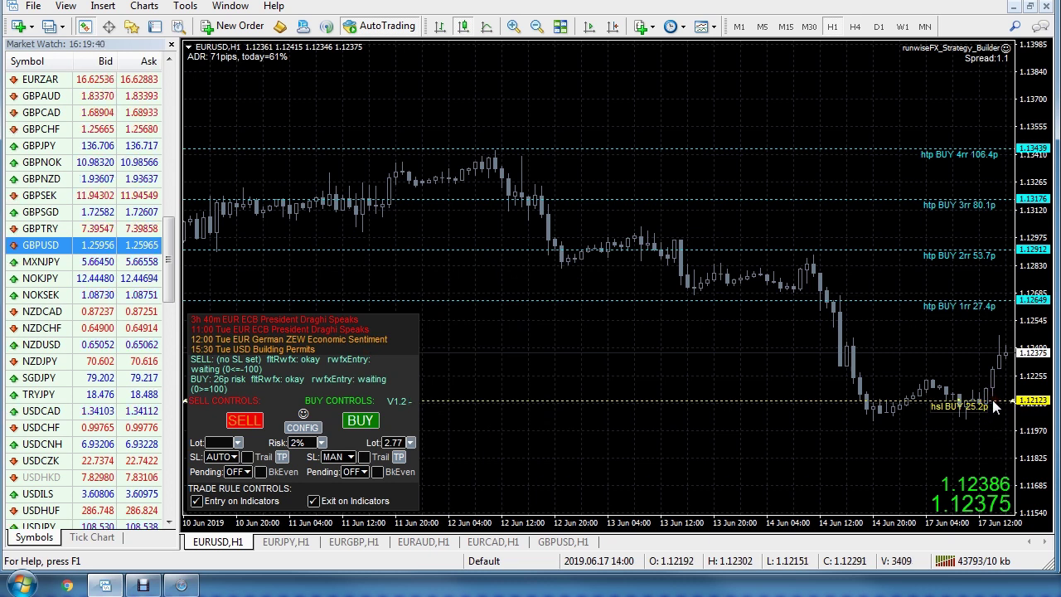
drag(992, 400, 983, 424)
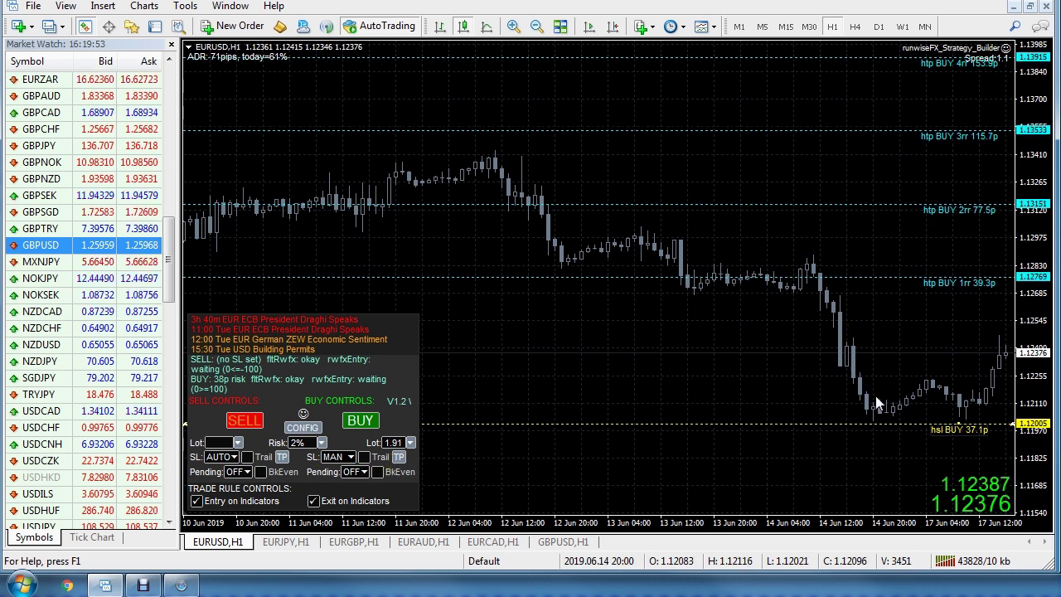
Step: Open a EURUSD buy trade and check the available close percentages without changing the selection
click(360, 421)
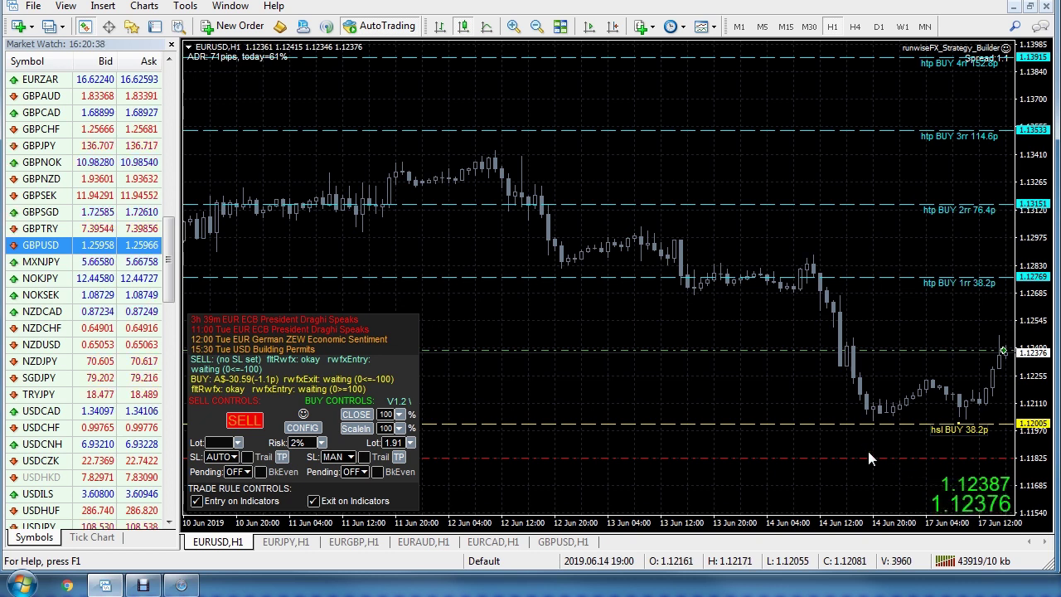
click(401, 415)
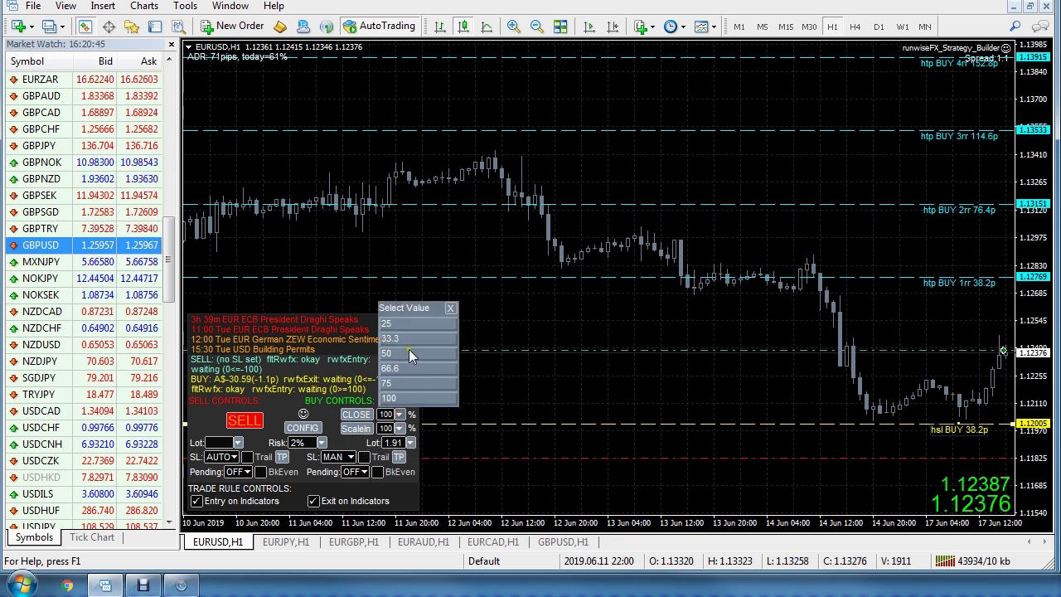
click(452, 308)
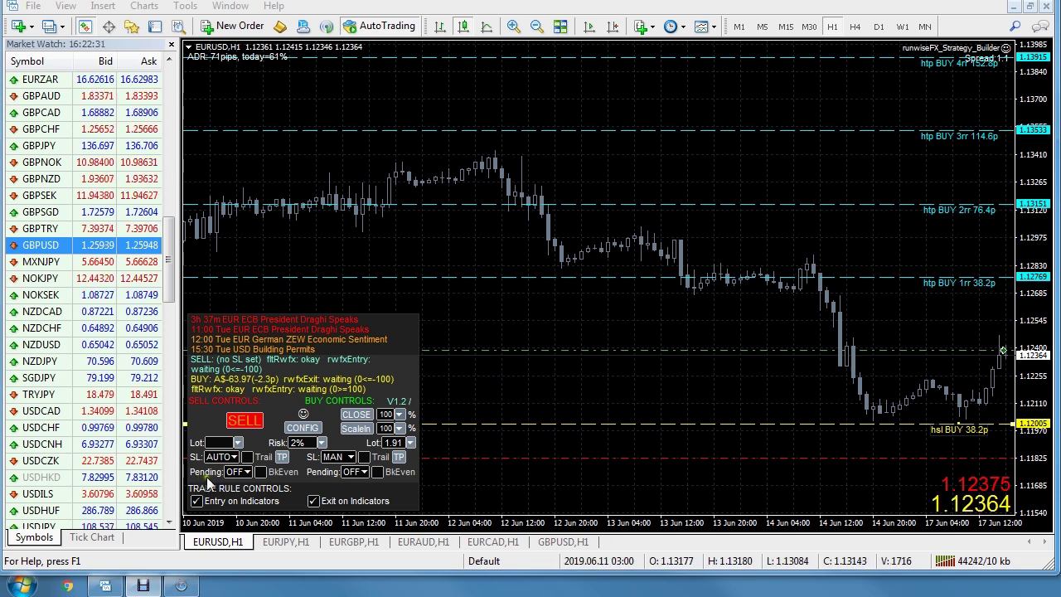
Step: Try a pending buy scale-in with TT - Trade When Line Reached, move its line to about 1.12510, and turn pending mode OFF
click(365, 472)
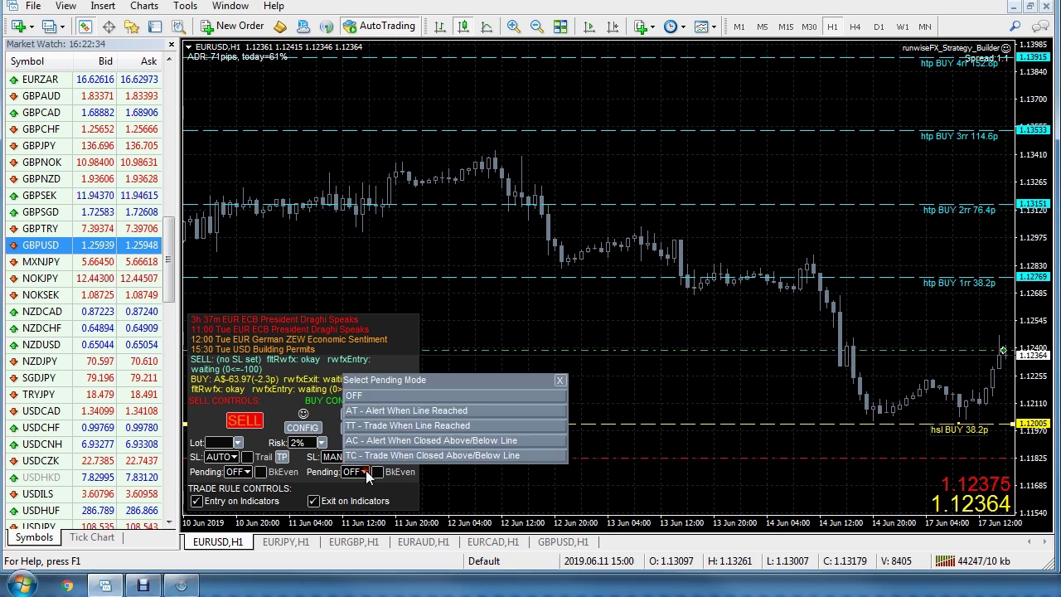
click(418, 425)
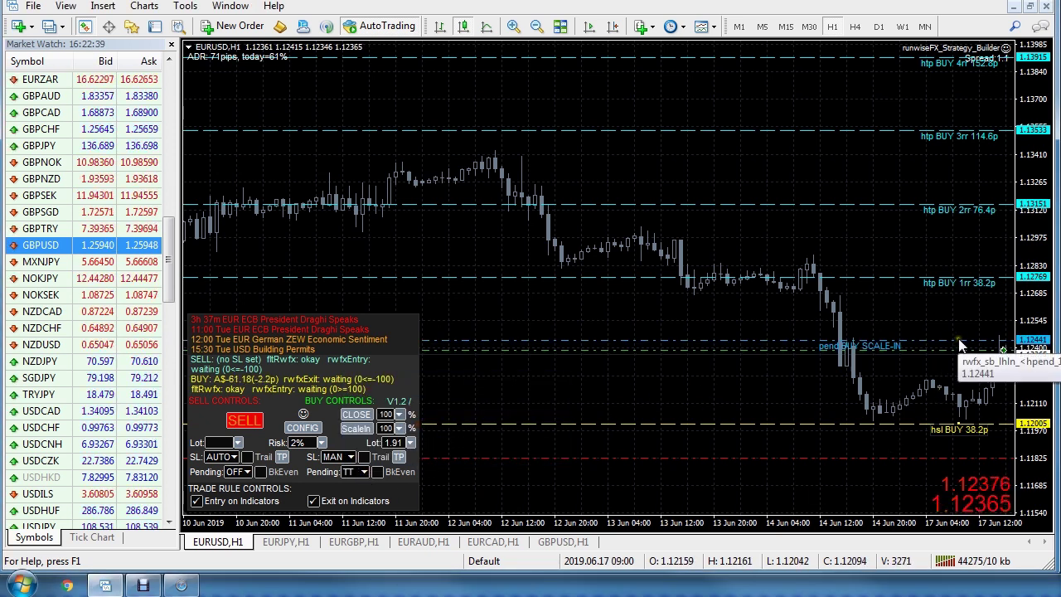
mouse_move(931, 339)
mouse_down()
mouse_move(964, 328)
mouse_move(913, 339)
mouse_up()
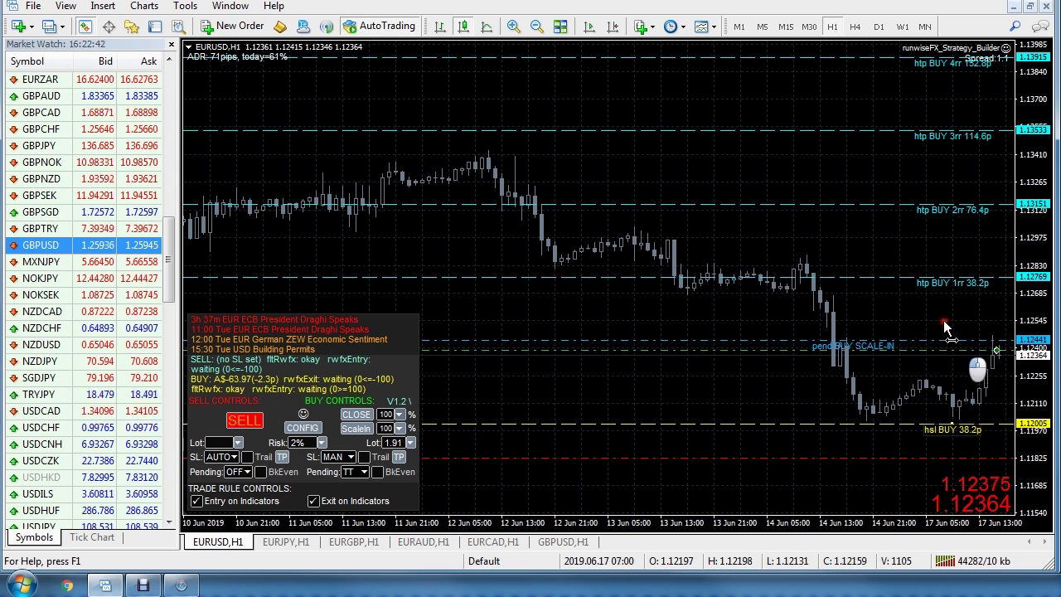
drag(968, 341, 964, 327)
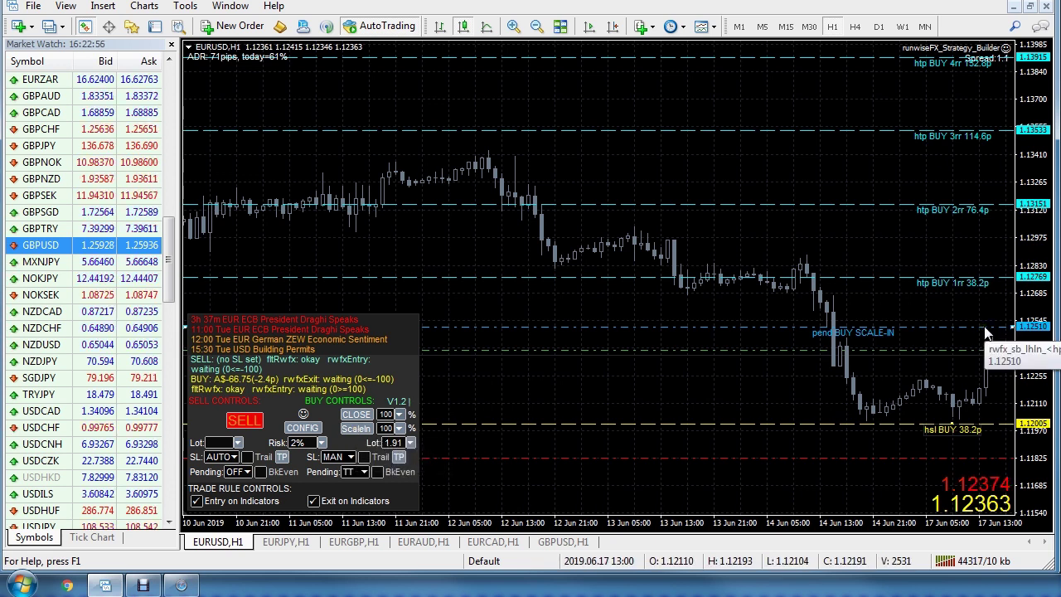
click(363, 472)
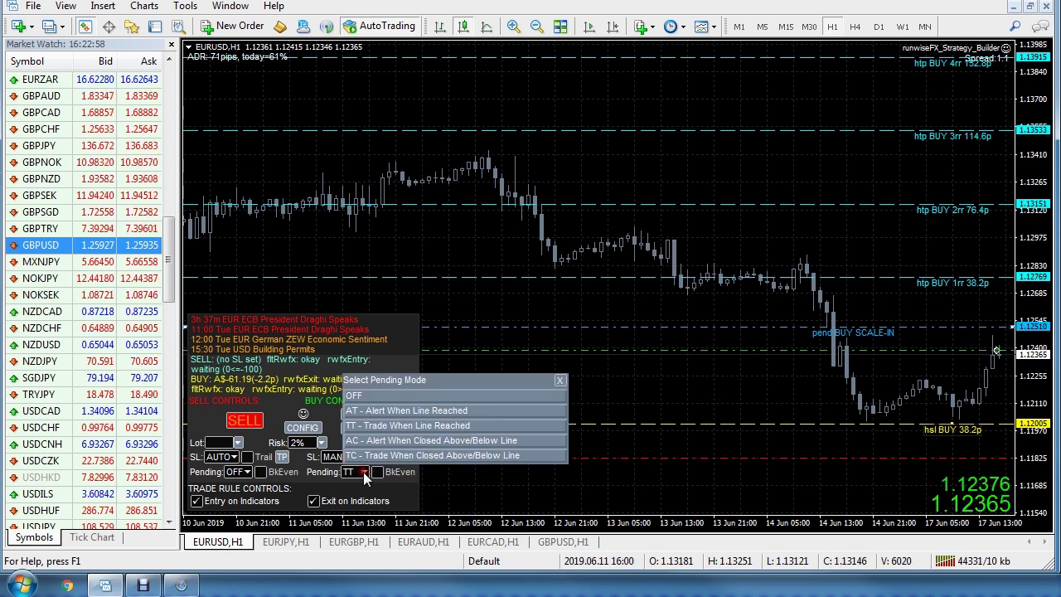
click(380, 397)
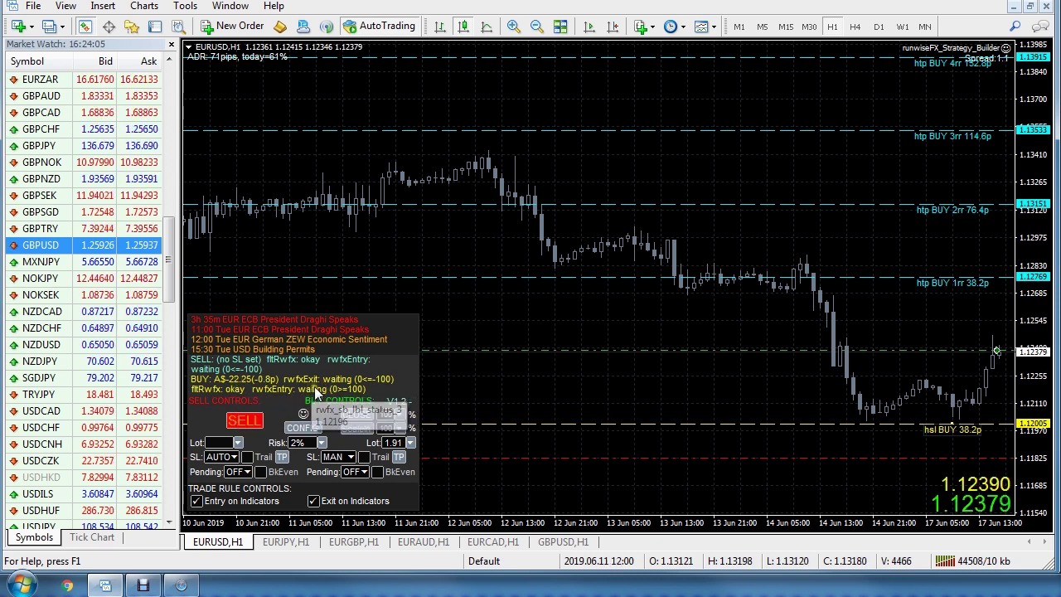
Step: Close 100% of the open EURUSD buy trade
click(356, 415)
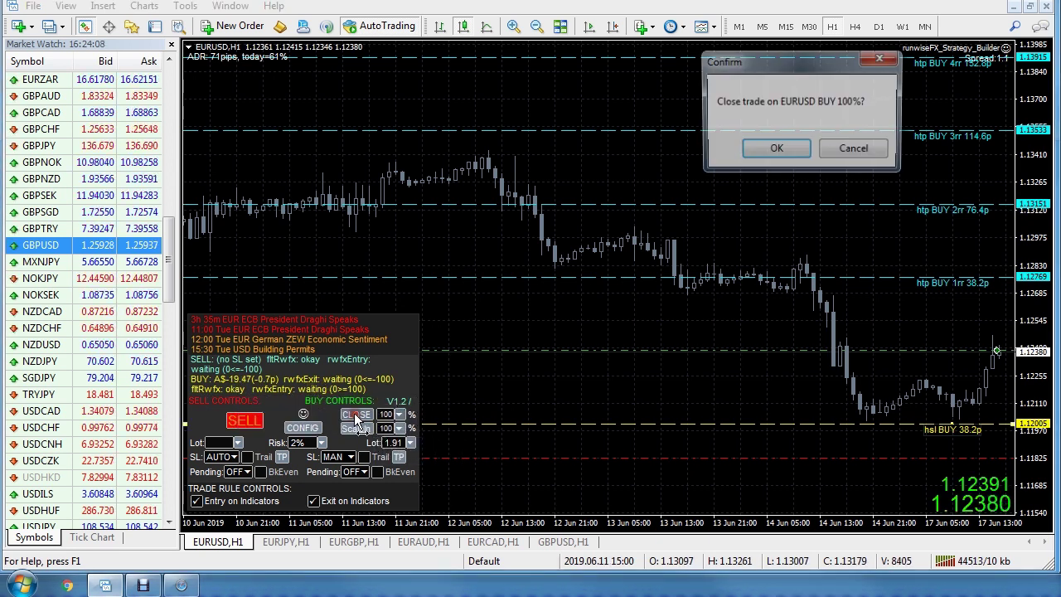
click(776, 150)
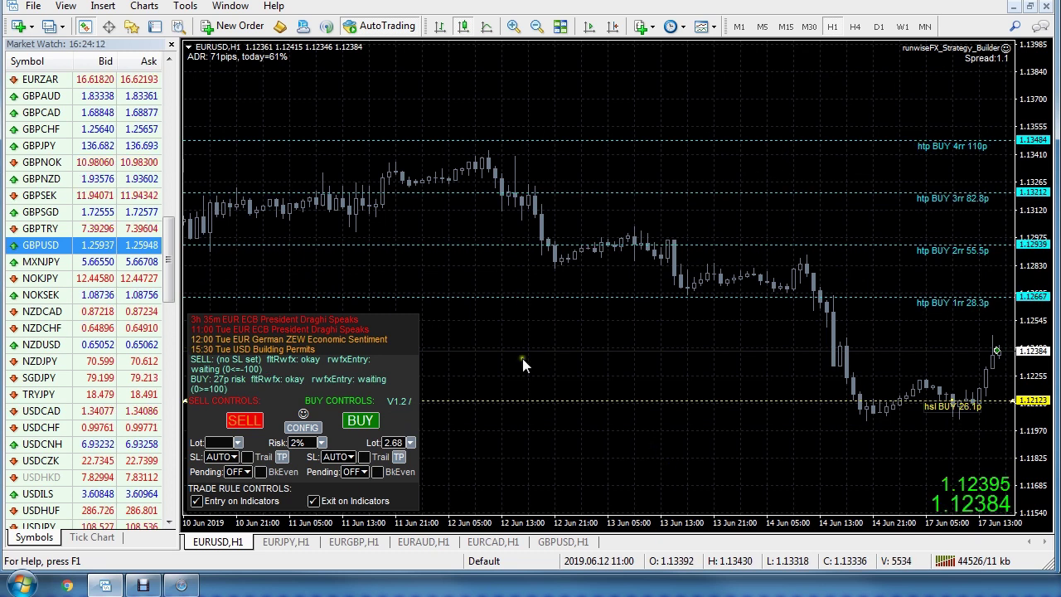
Step: Try a TT pending buy order, lower its line below the current price to about 1.12225, and set pending mode back to OFF
click(362, 472)
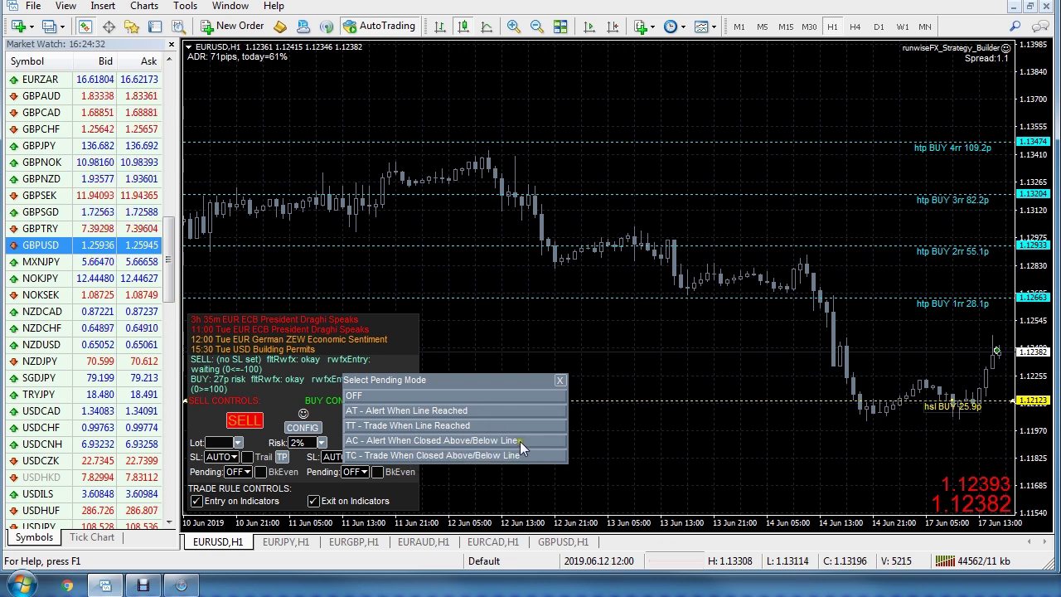
click(488, 425)
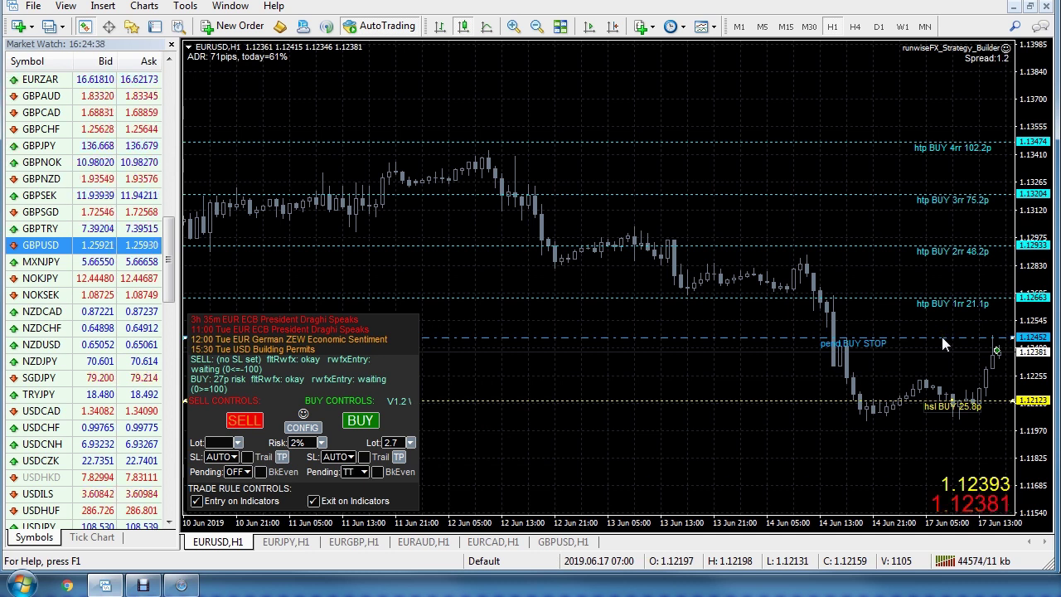
drag(941, 336, 941, 381)
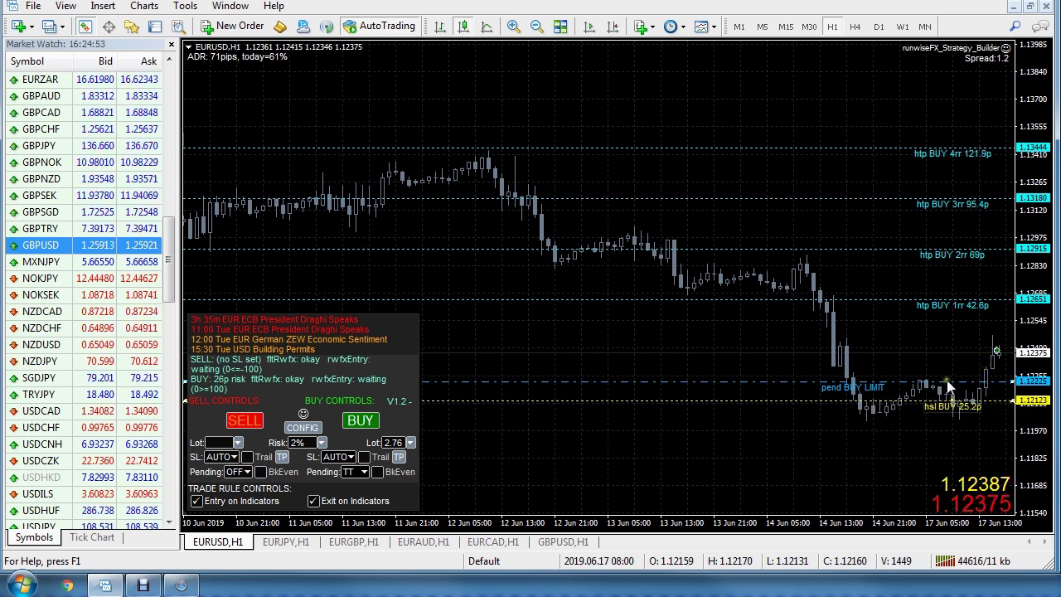
click(363, 472)
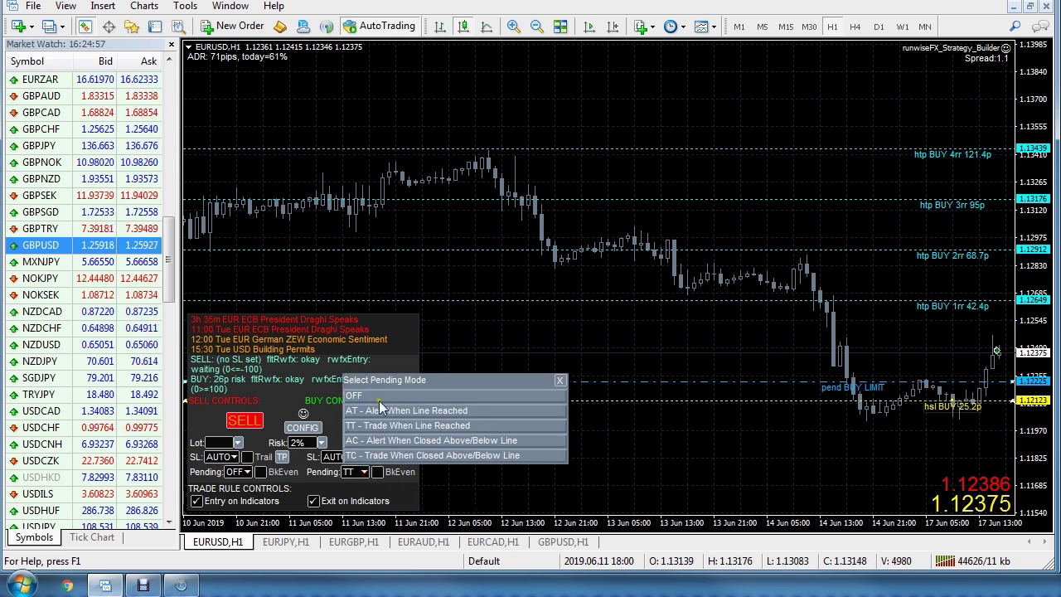
click(746, 467)
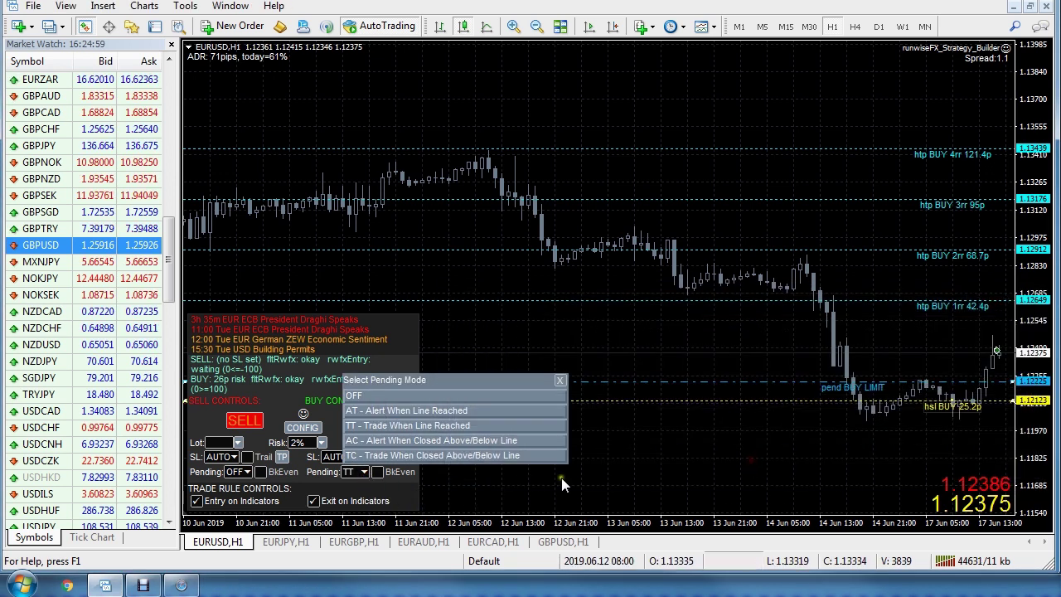
click(410, 399)
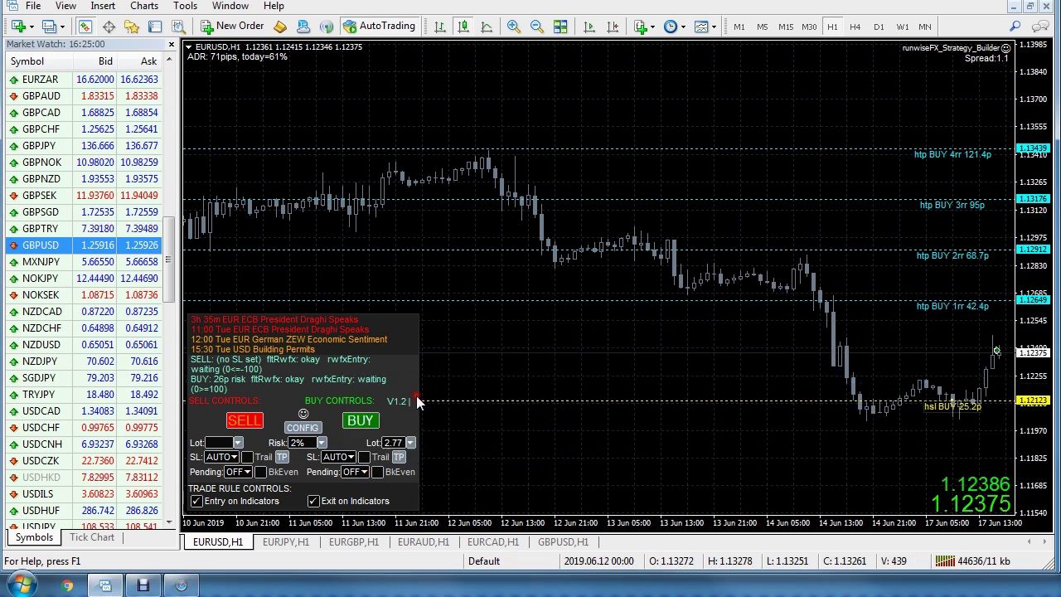
Step: Review the pending order configuration, including OCO, expiry and offset pips, and leave it without saving
click(308, 428)
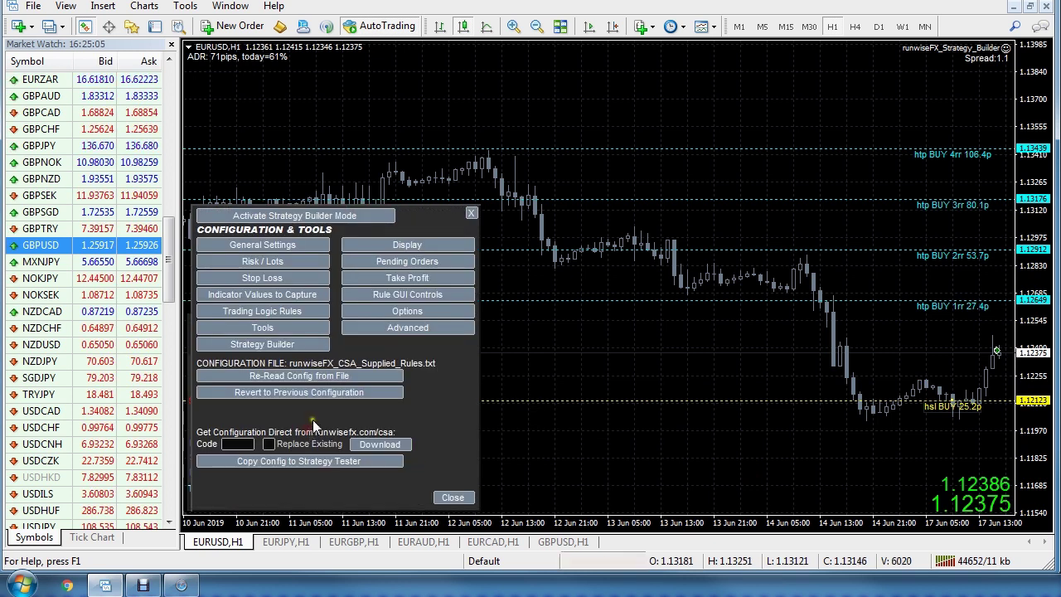
click(411, 262)
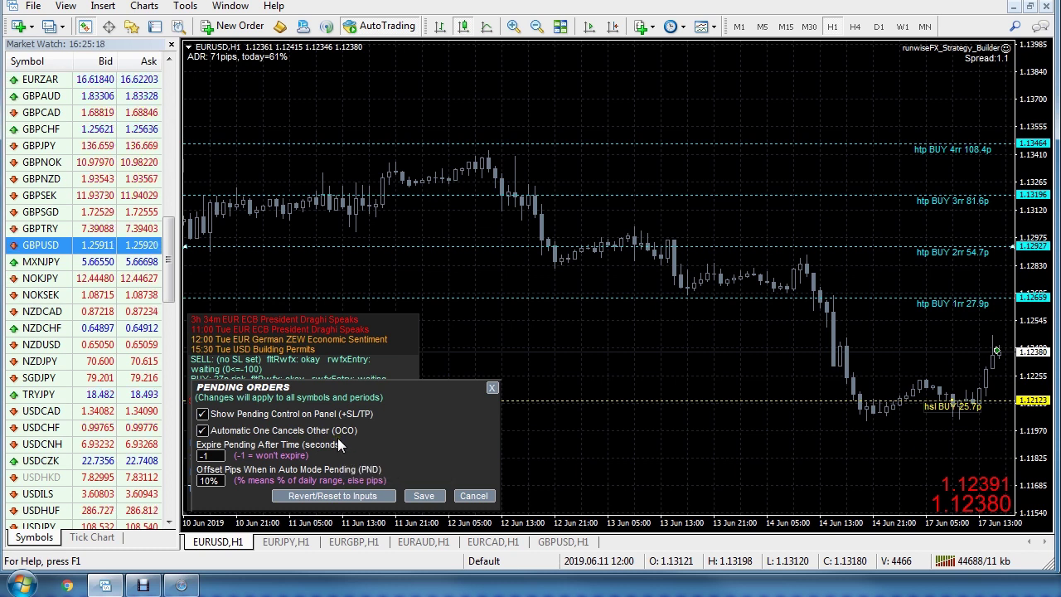
click(473, 496)
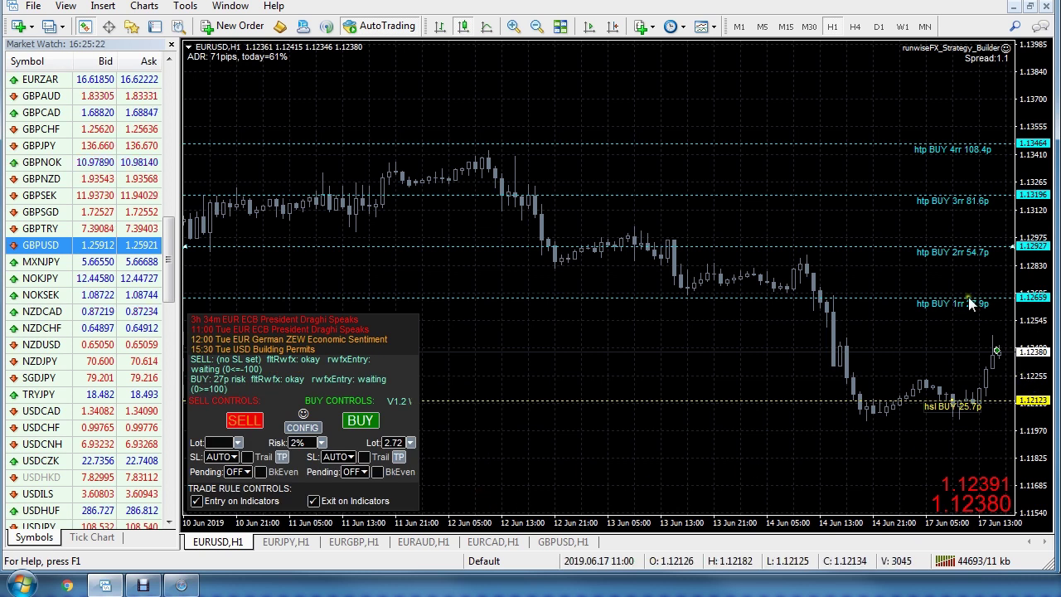
Step: Turn off Auto Ratio for Target 1 of the buy take profit levels and move its line slightly higher on the chart
click(400, 456)
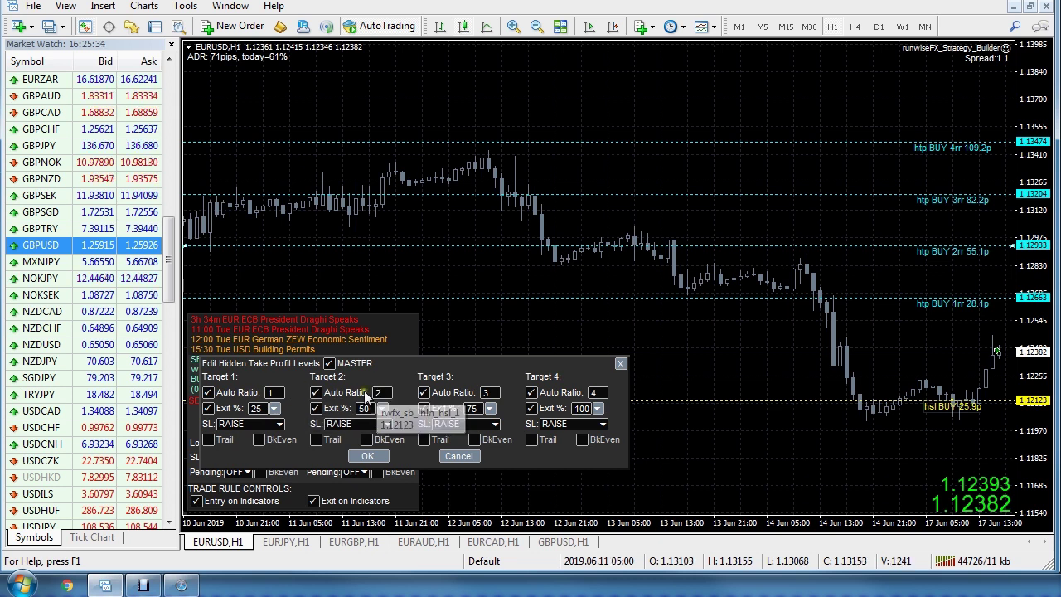
click(208, 393)
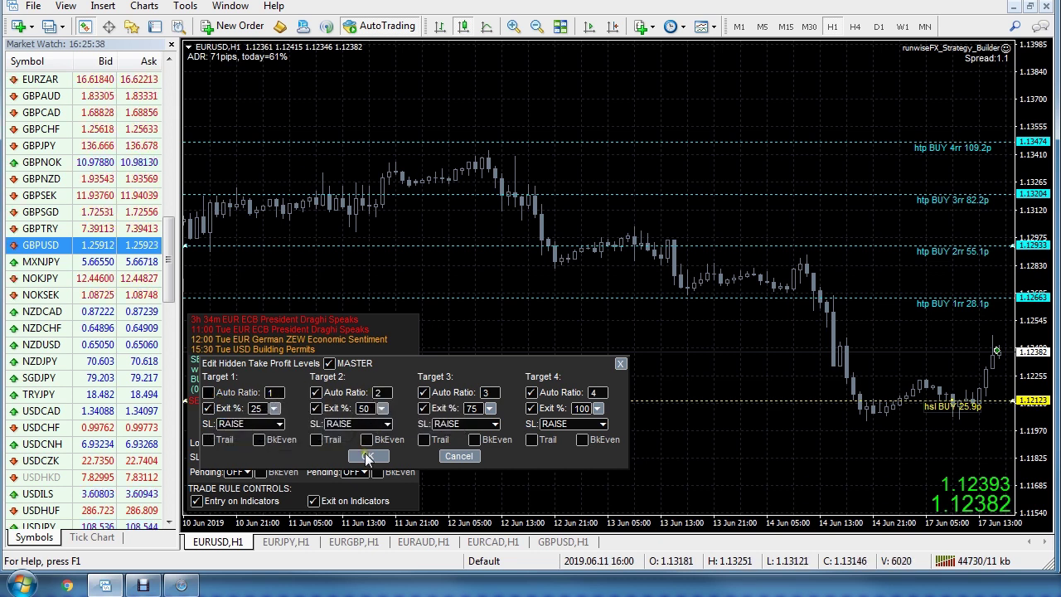
click(367, 457)
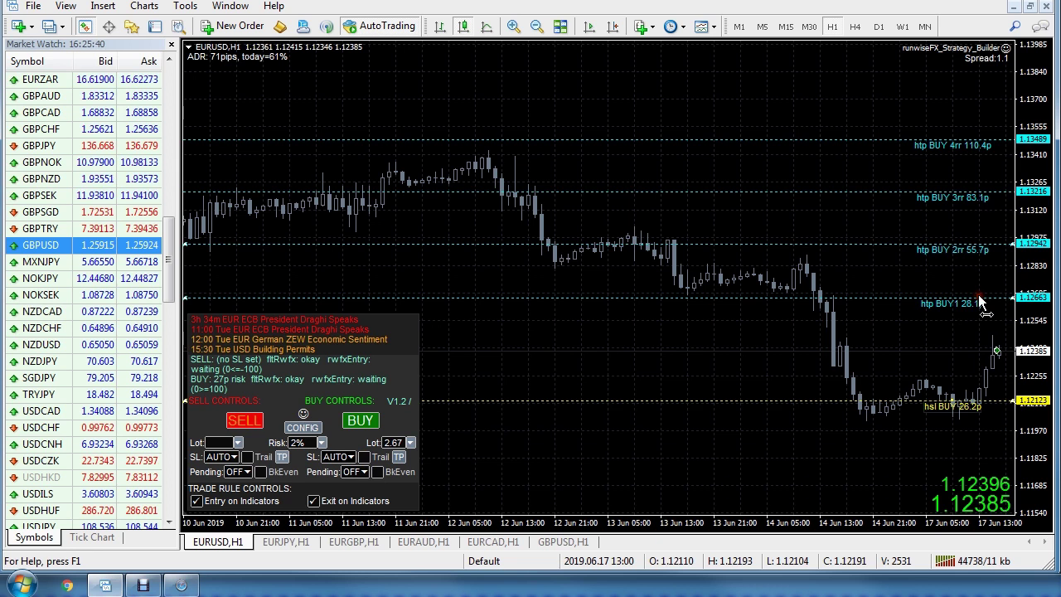
drag(977, 303, 977, 282)
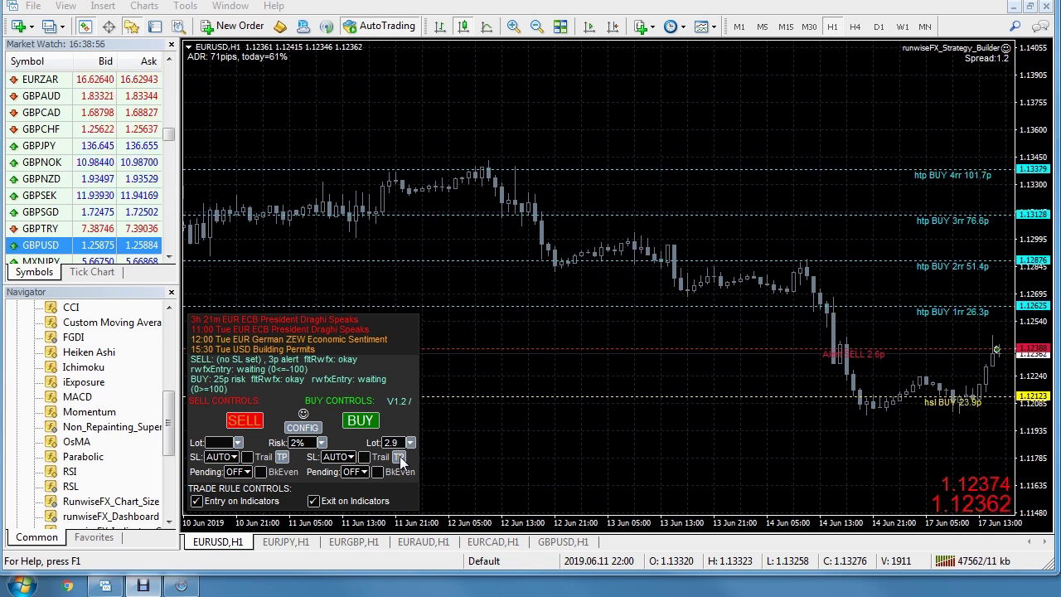
Step: Activate Strategy Builder mode for the EURUSD H1 chart
click(312, 428)
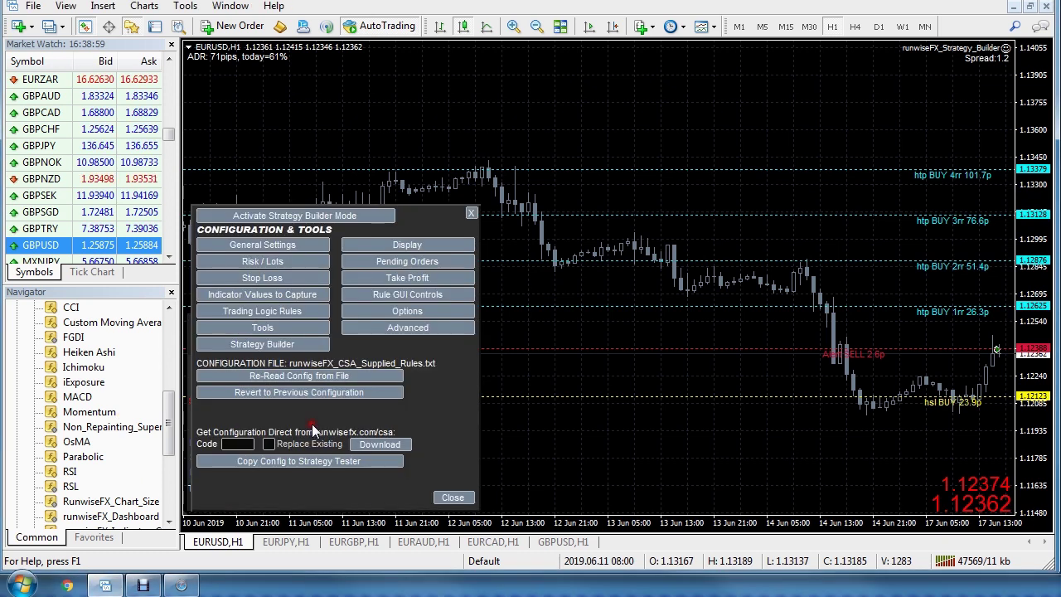
click(292, 215)
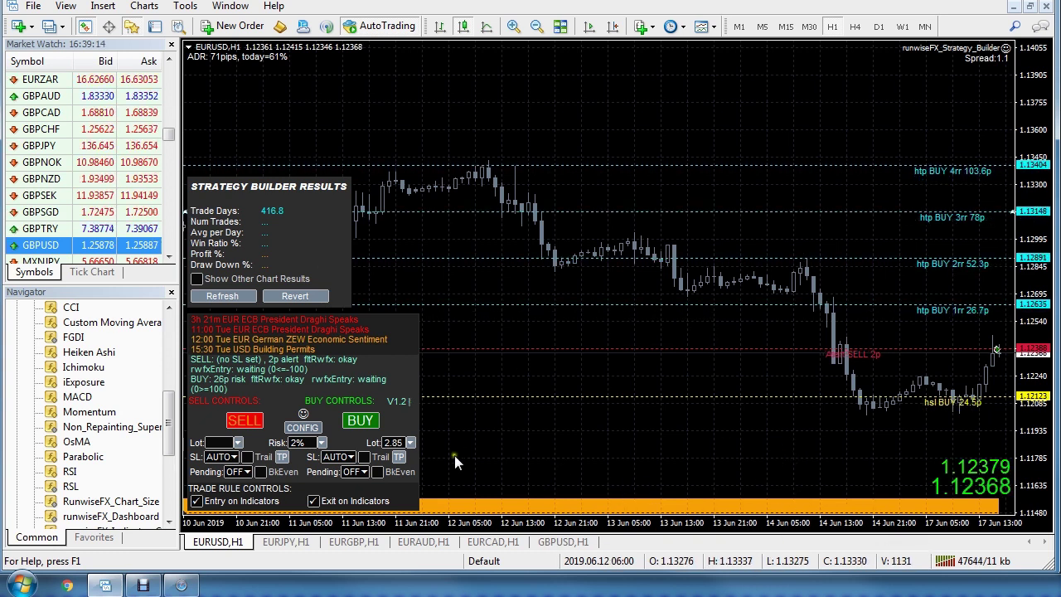
Step: Switch to the browser and look up the Non Repainting Super Trend Alerts quick load code among runwiseFX's custom indicator settings, then return to MetaTrader
click(175, 588)
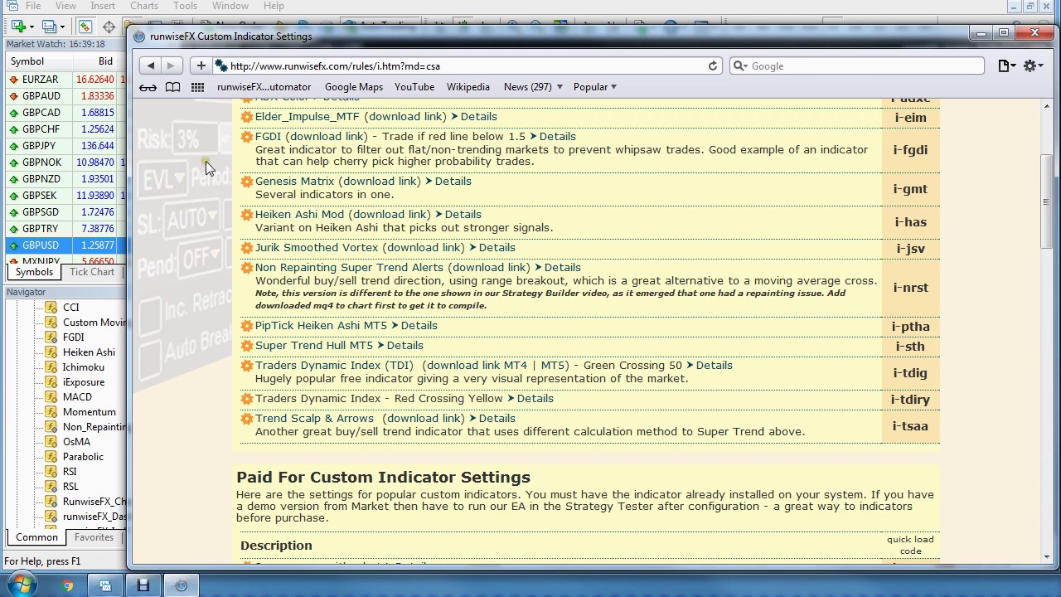
click(150, 65)
scroll(570, 312, down, 1)
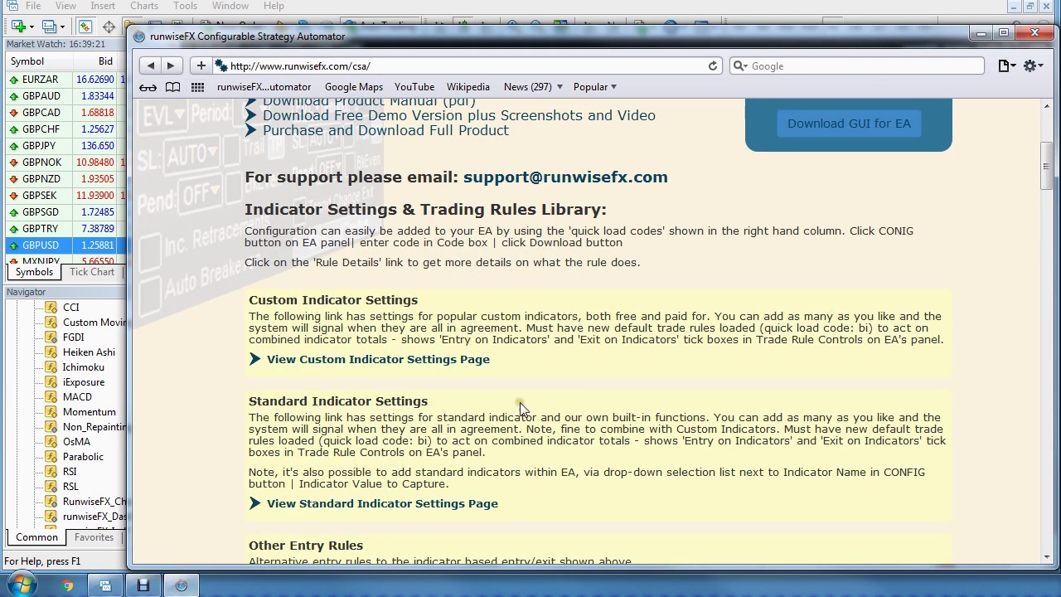
click(421, 361)
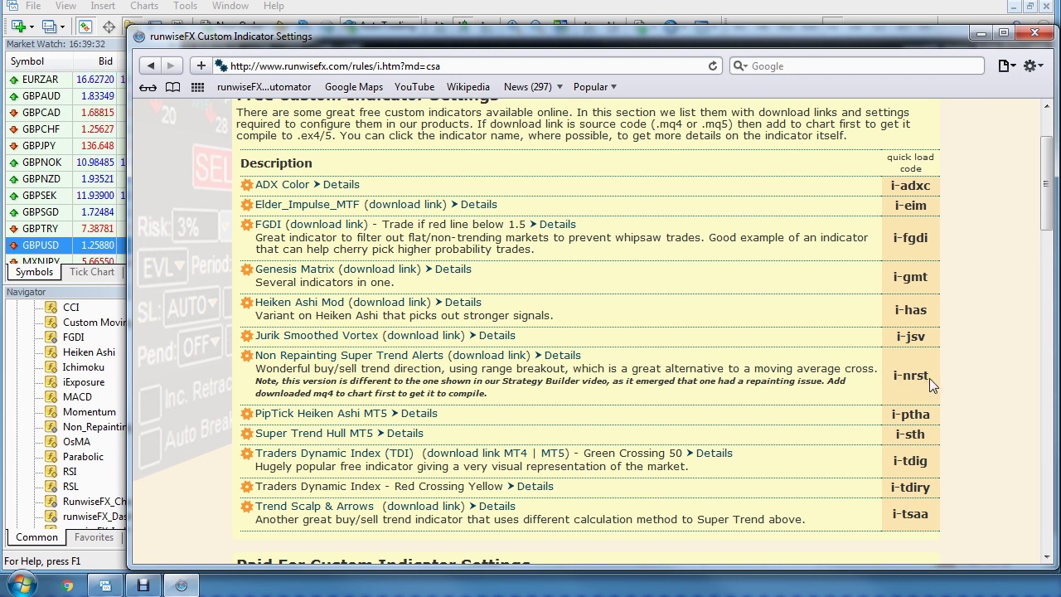
click(748, 15)
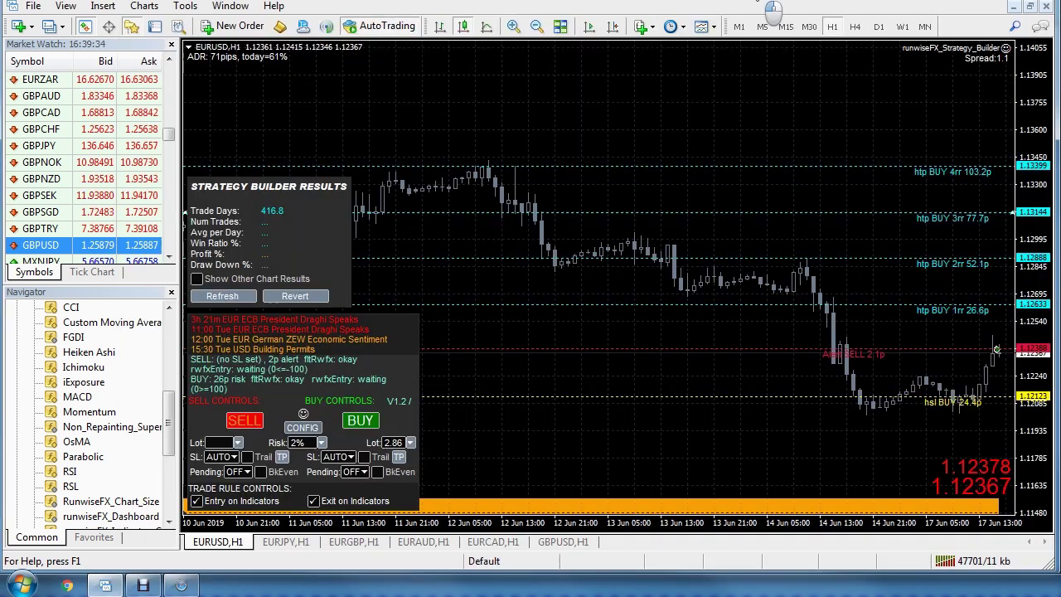
Step: Download the configuration with quick load code i-nrst directly from runwisefx.com/csa into the expert advisor
click(297, 425)
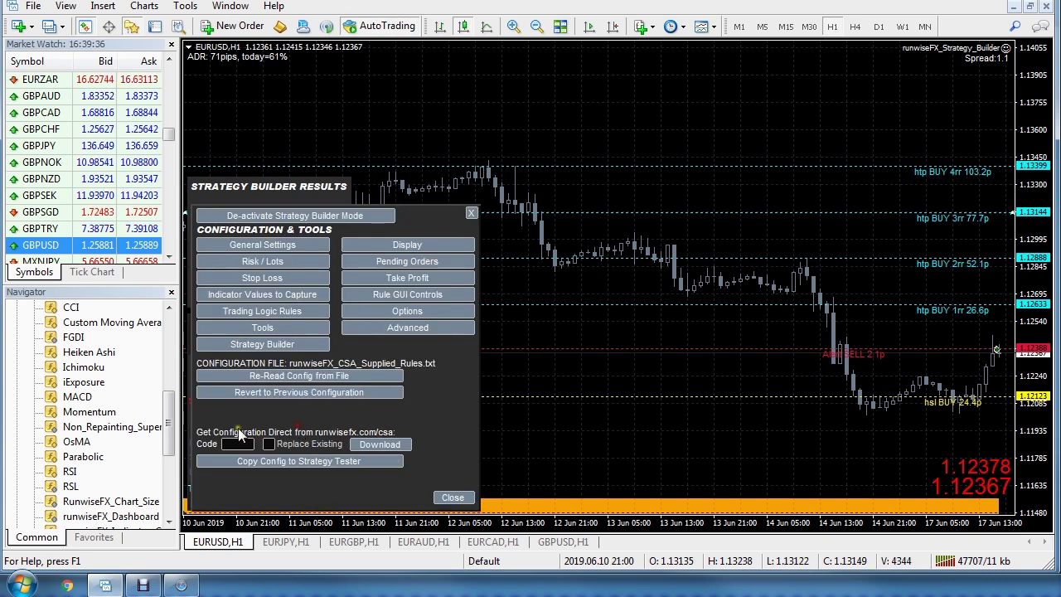
click(236, 444)
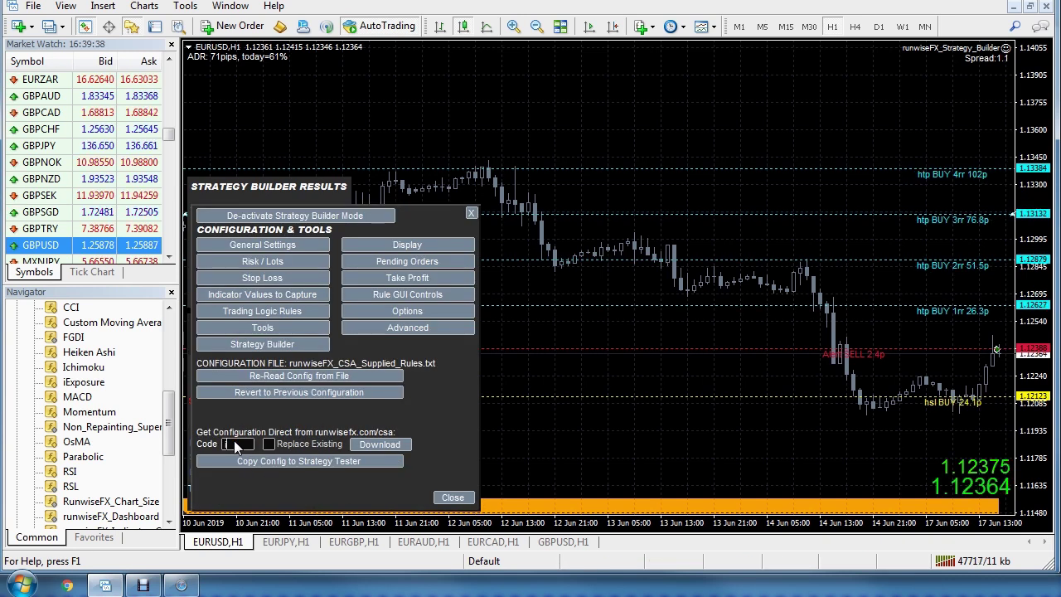
text(i-nrst)
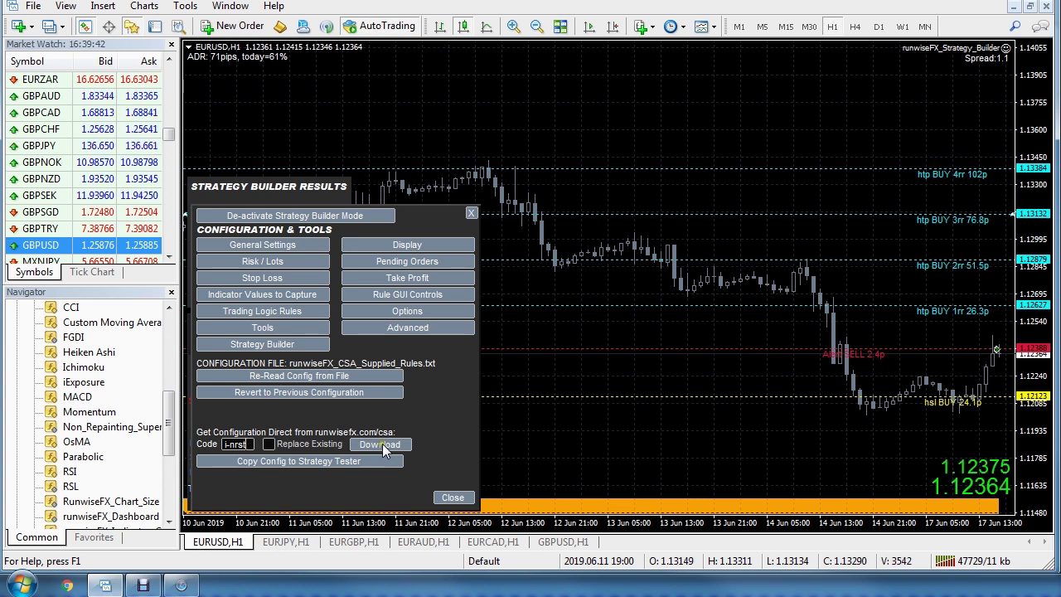
click(263, 444)
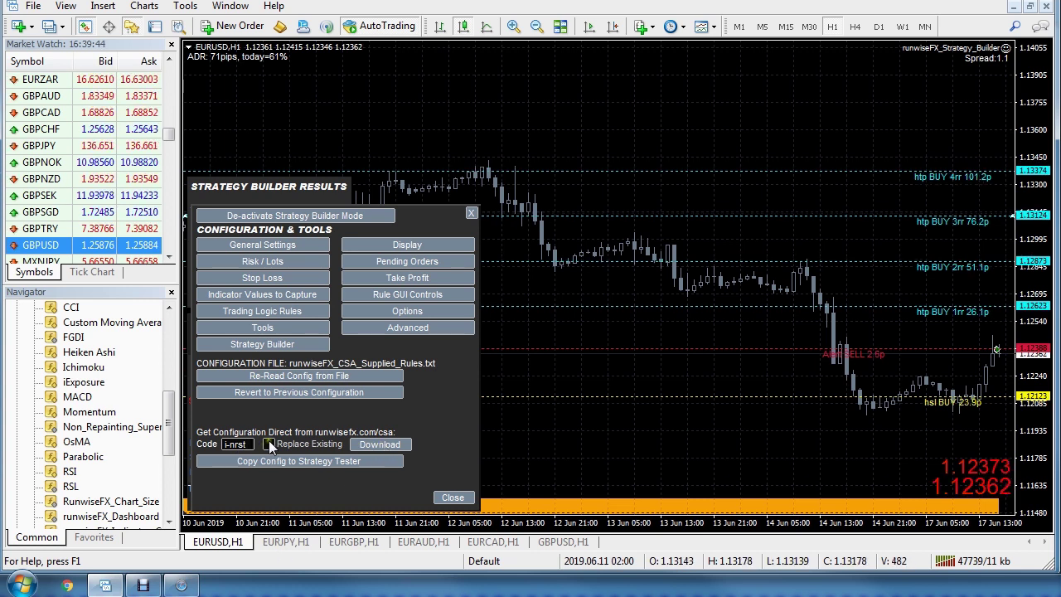
click(371, 444)
click(748, 148)
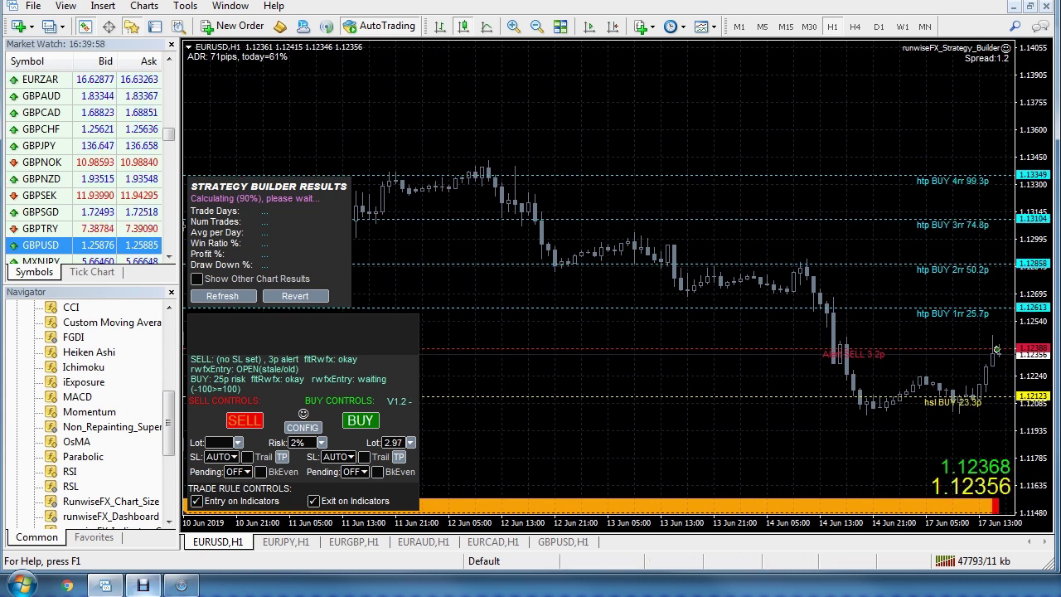
Step: Check the installed indicators for the Non_Repainting Super Trend indicator and review its entry on the runwiseFX custom indicator web page
scroll(147, 414, up, 6)
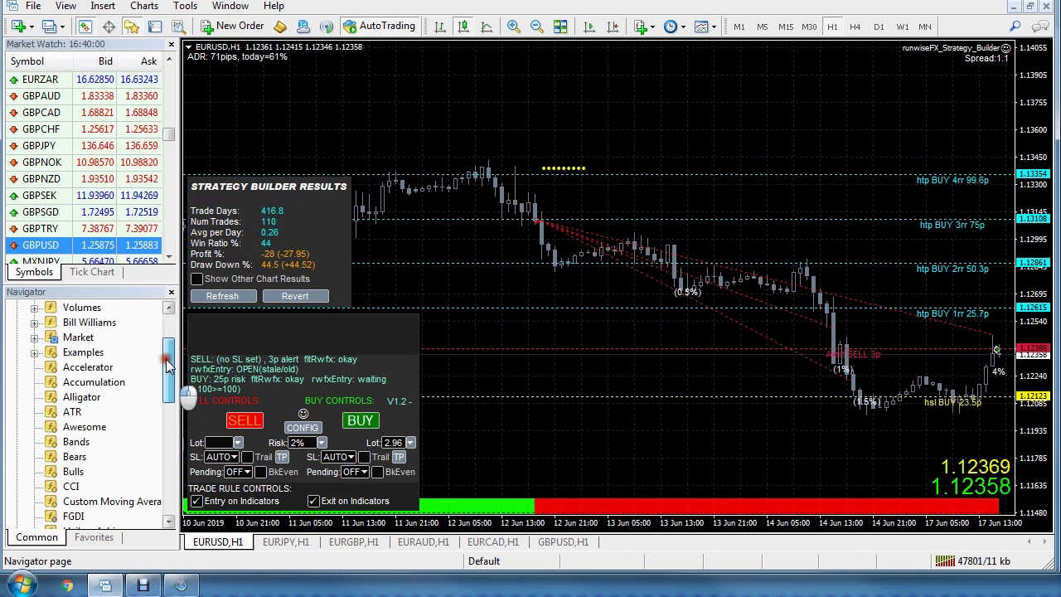
scroll(158, 364, down, 2)
scroll(158, 364, down, 3)
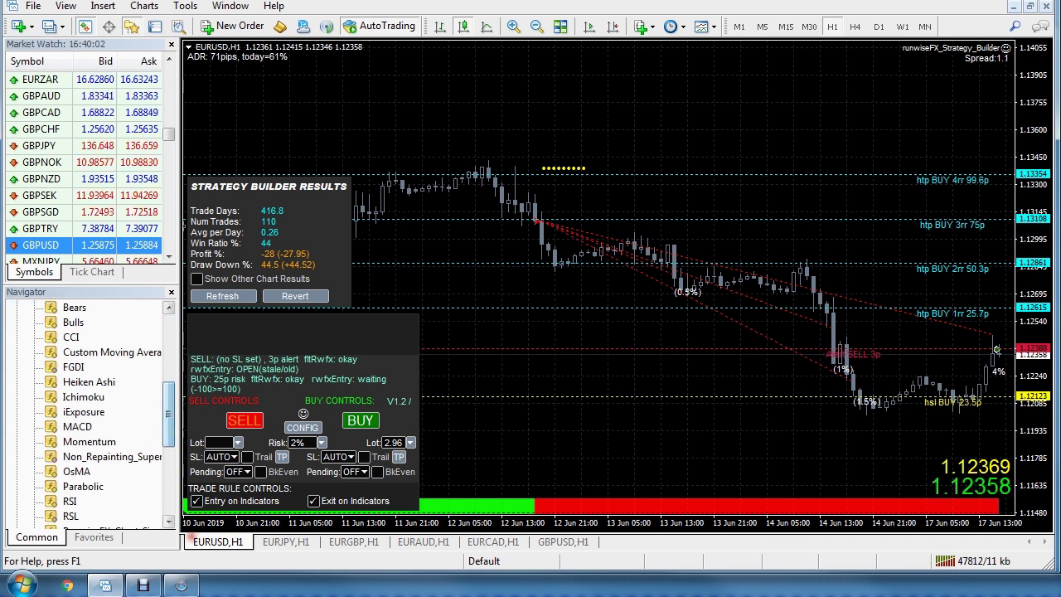
click(183, 586)
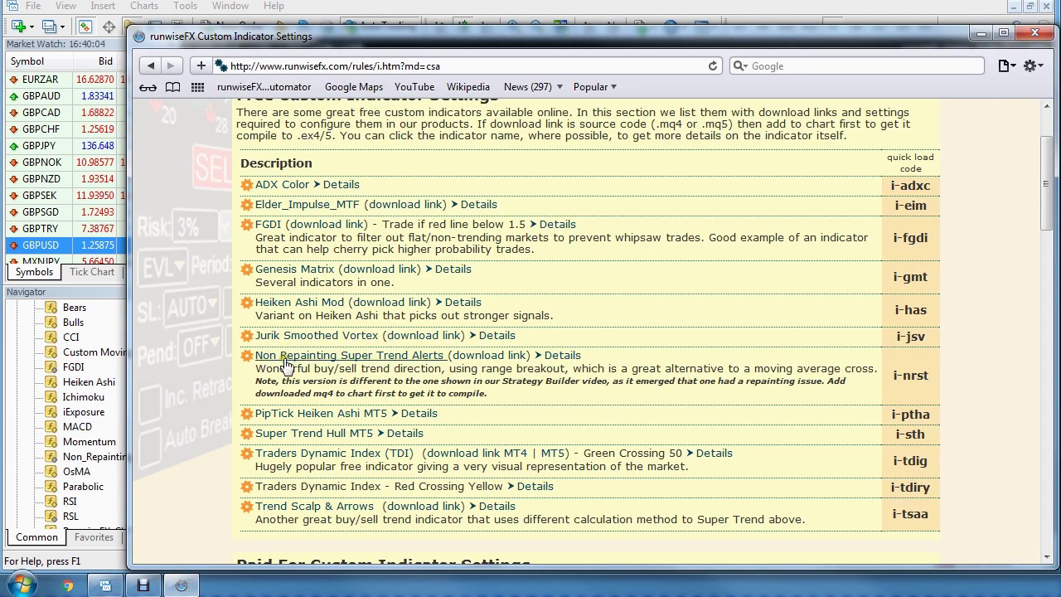
click(981, 33)
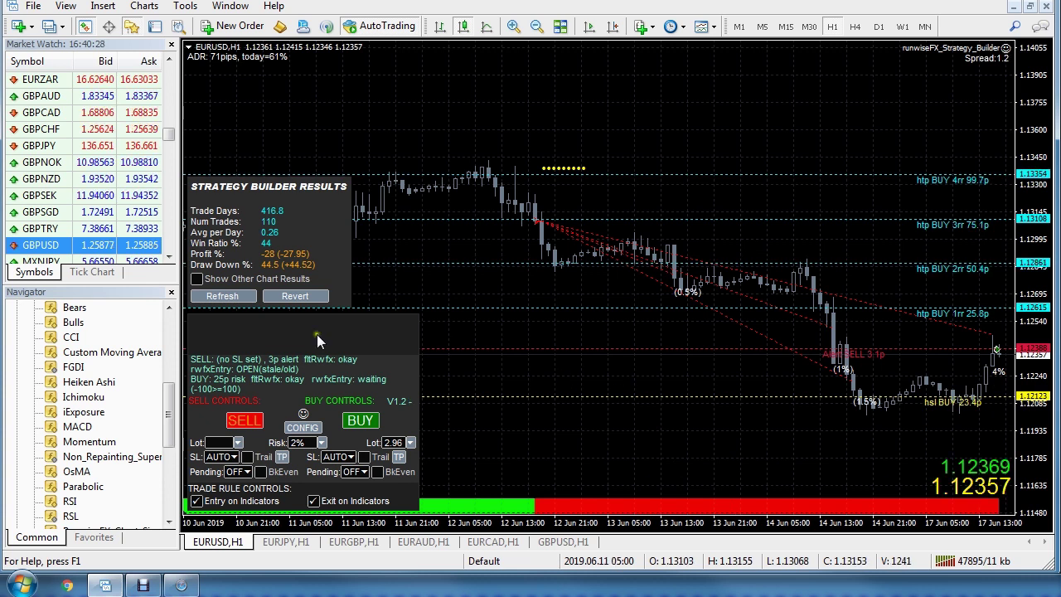
Step: Examine the Strategy Builder's simulated trades on the EURUSD H1 chart back to late May 2019 and return to the latest bars
drag(445, 313, 630, 365)
drag(497, 339, 815, 360)
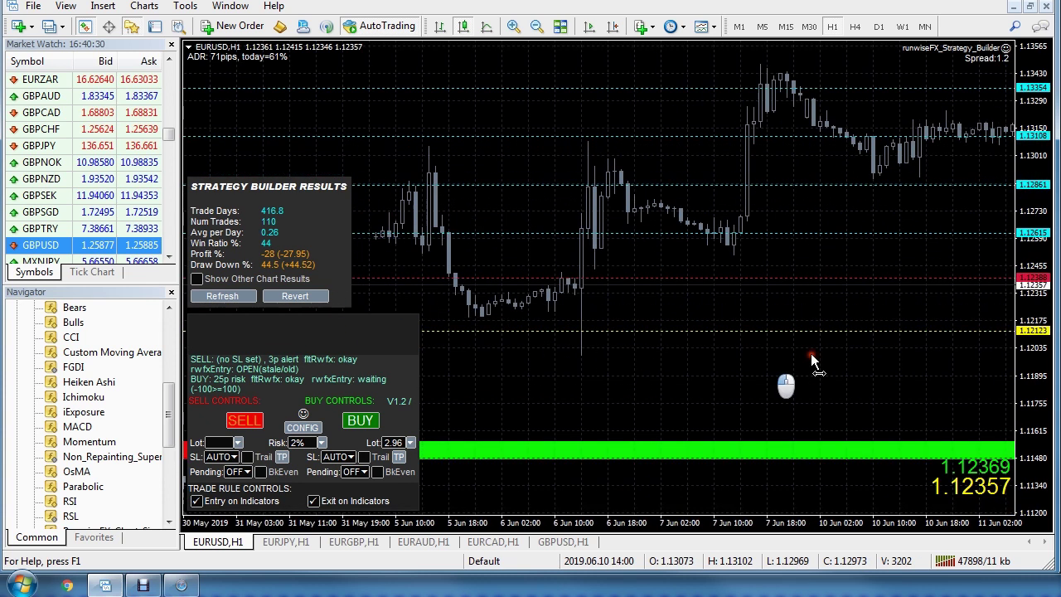
drag(605, 321, 740, 382)
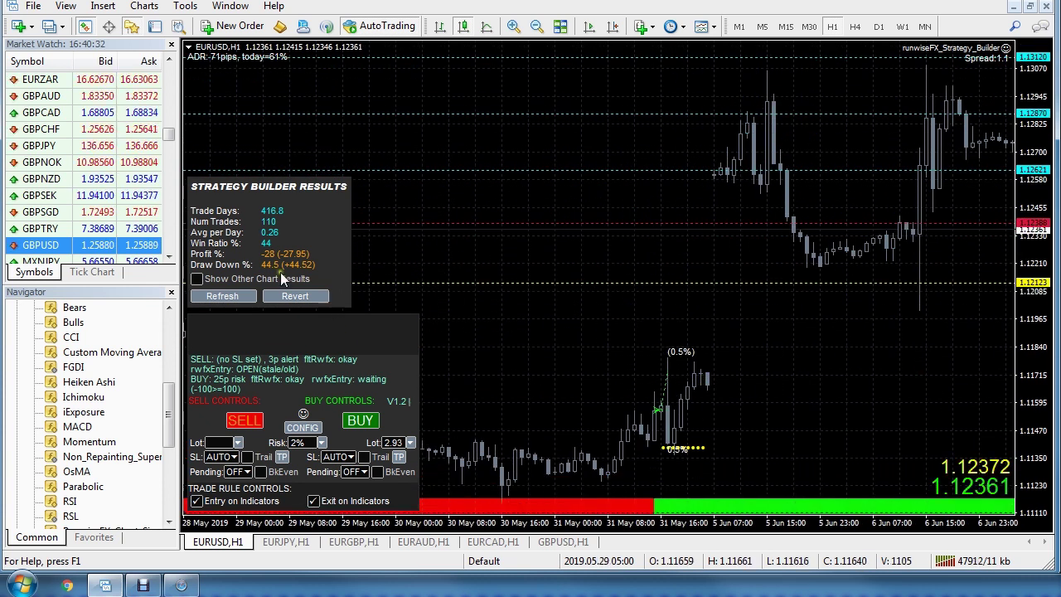
drag(732, 311, 545, 294)
drag(822, 325, 674, 327)
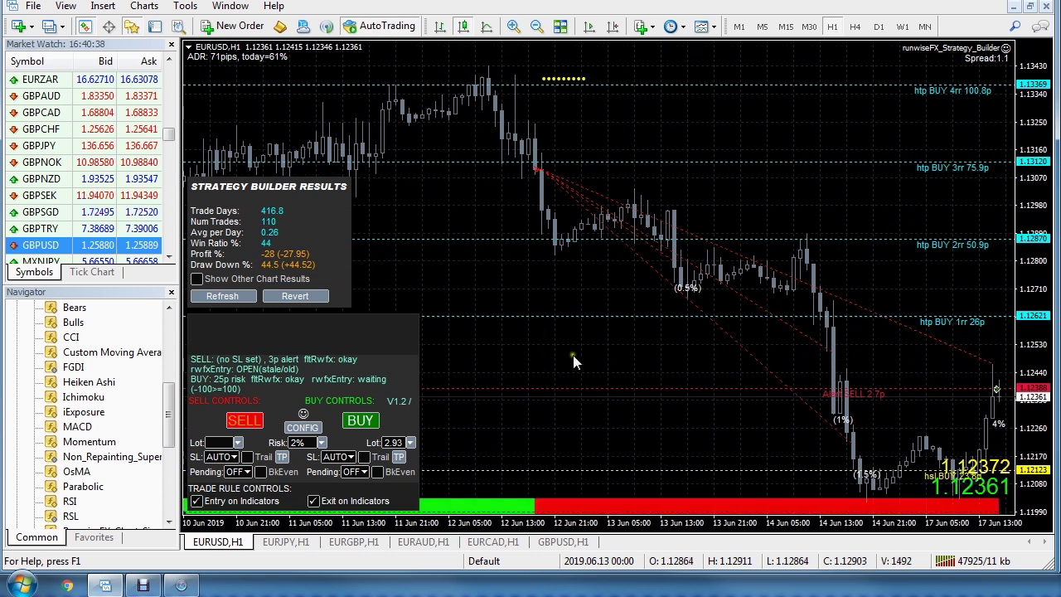
Step: Configure and save a single take profit target at 1.2 rrr with Exit % 100 and SL mode (no change)
click(301, 428)
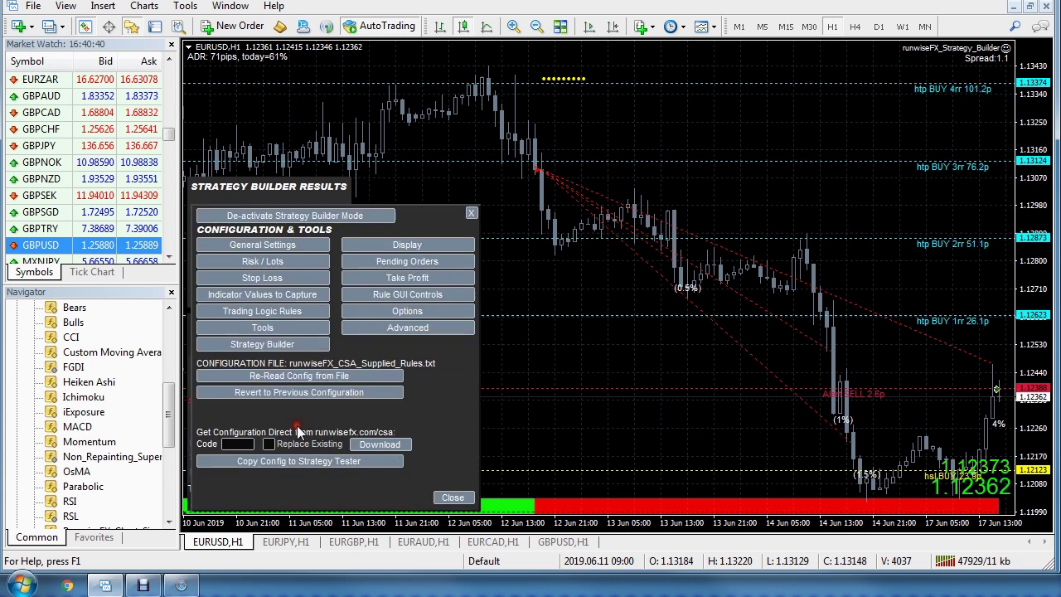
click(398, 281)
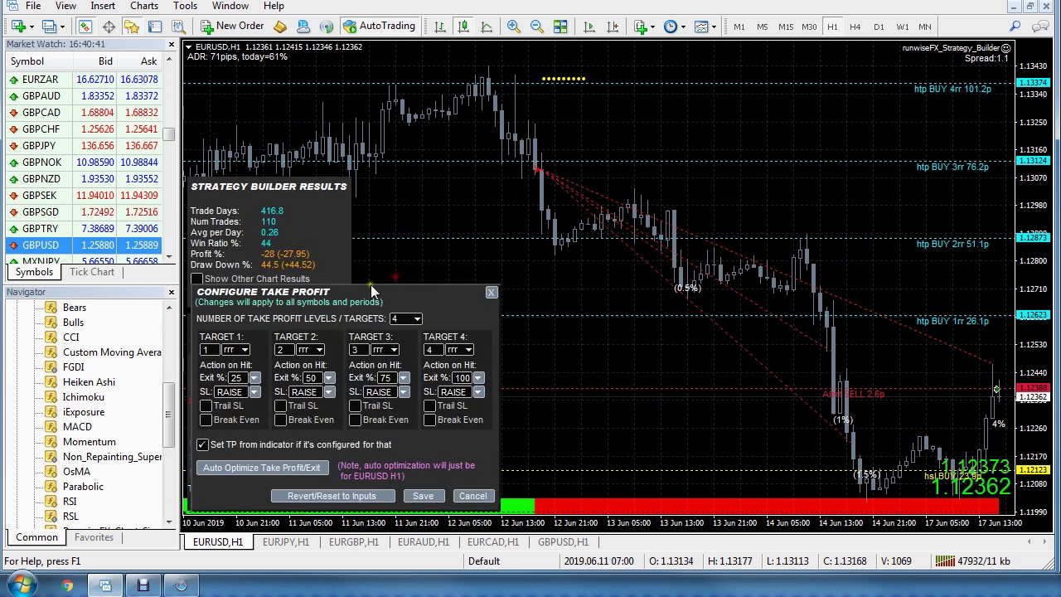
click(416, 318)
click(410, 168)
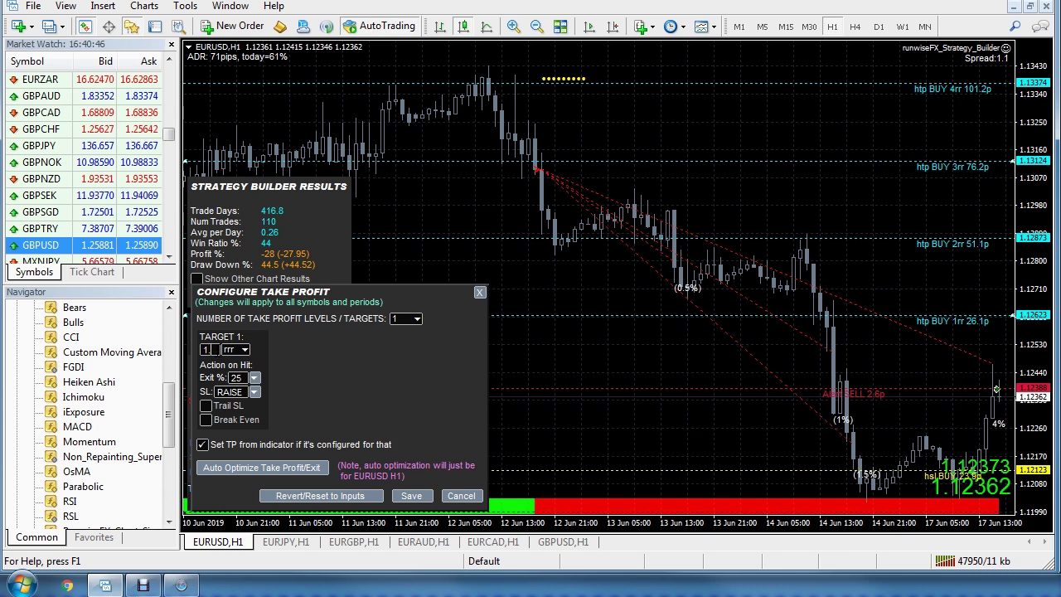
click(255, 392)
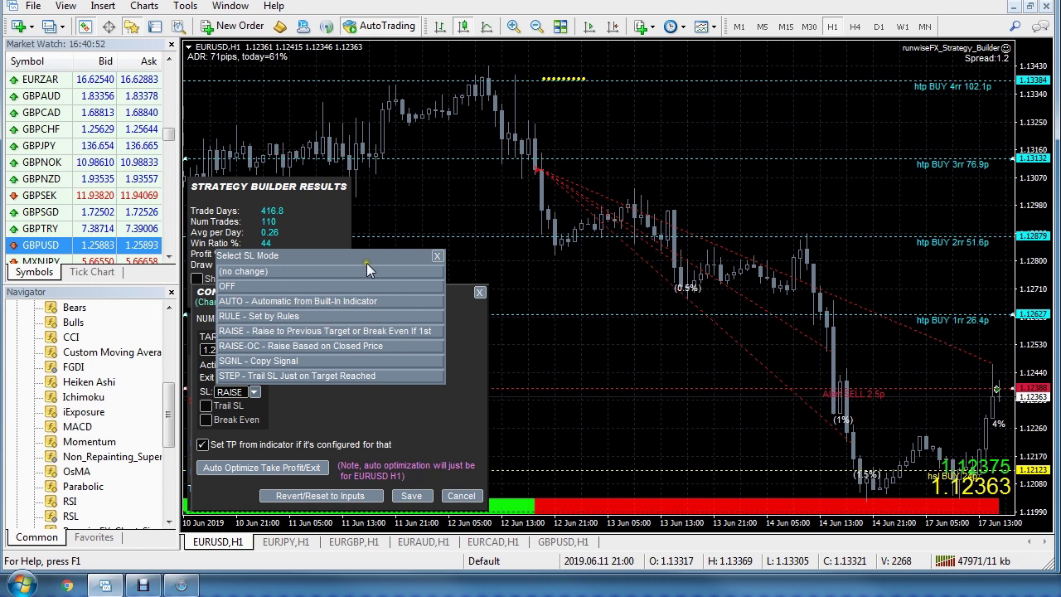
click(401, 276)
click(254, 377)
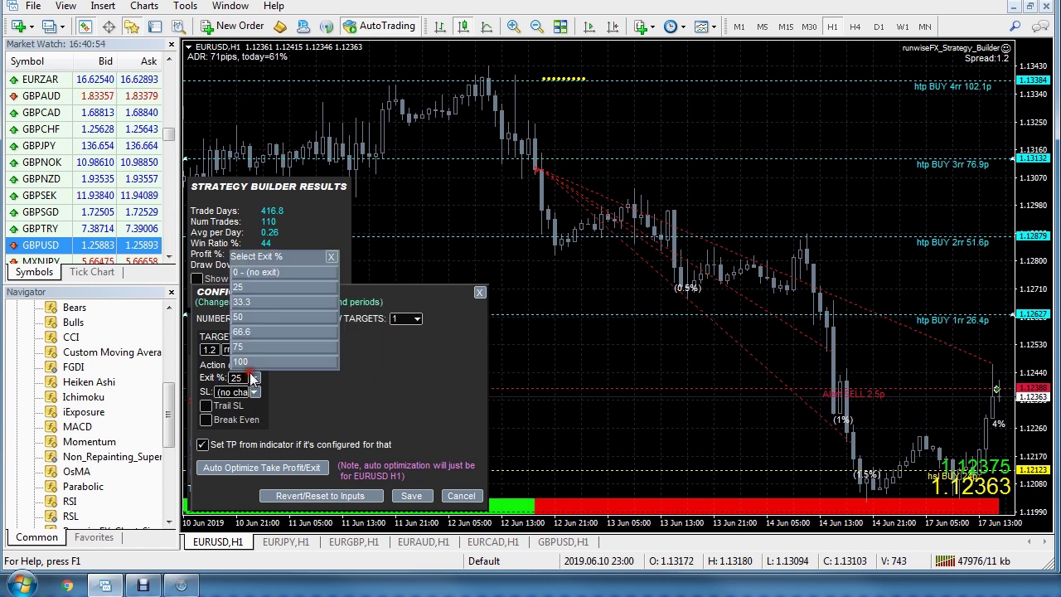
click(263, 362)
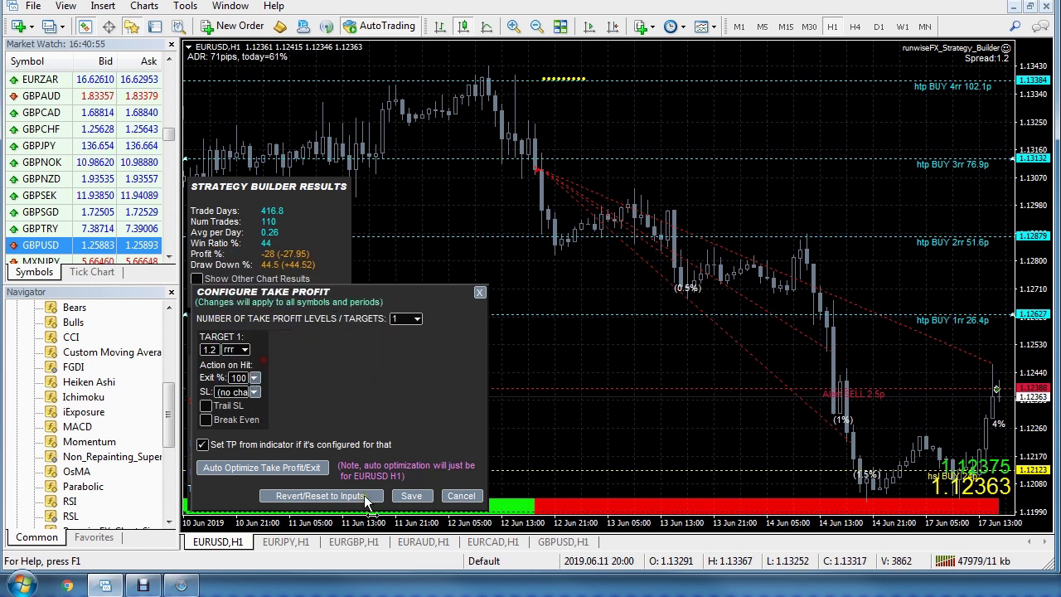
click(411, 496)
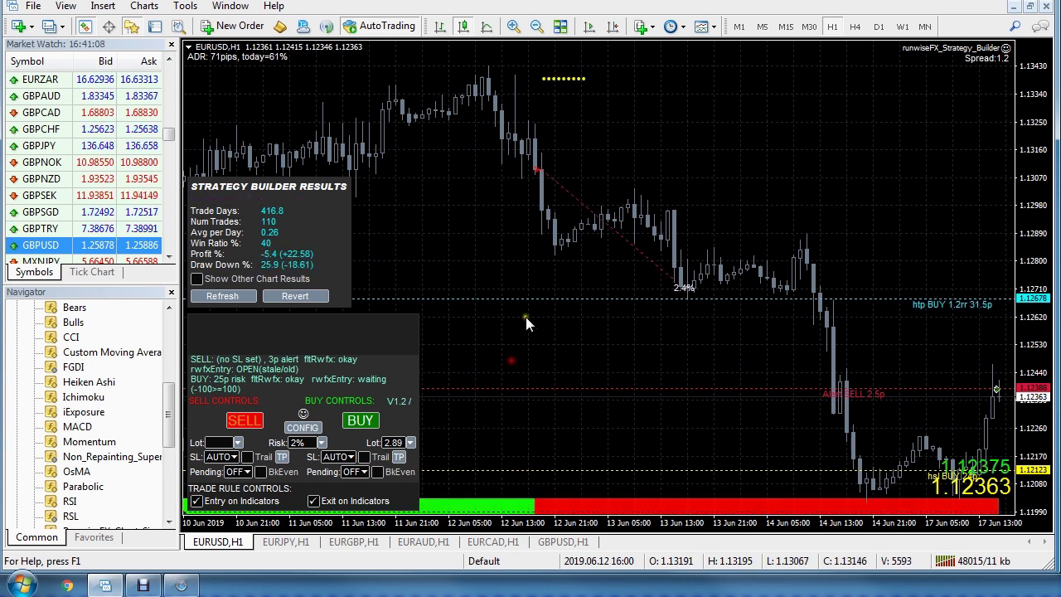
Step: Examine the simulated EURUSD trades on the chart with the single-target take profit settings
drag(513, 294, 450, 369)
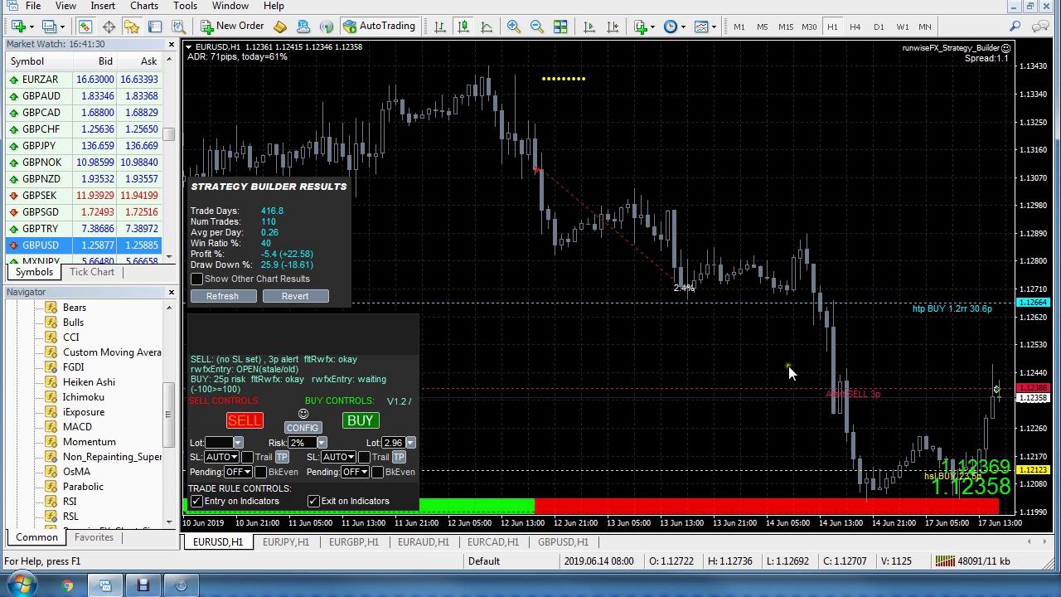
scroll(791, 341, up, 3)
drag(605, 350, 725, 348)
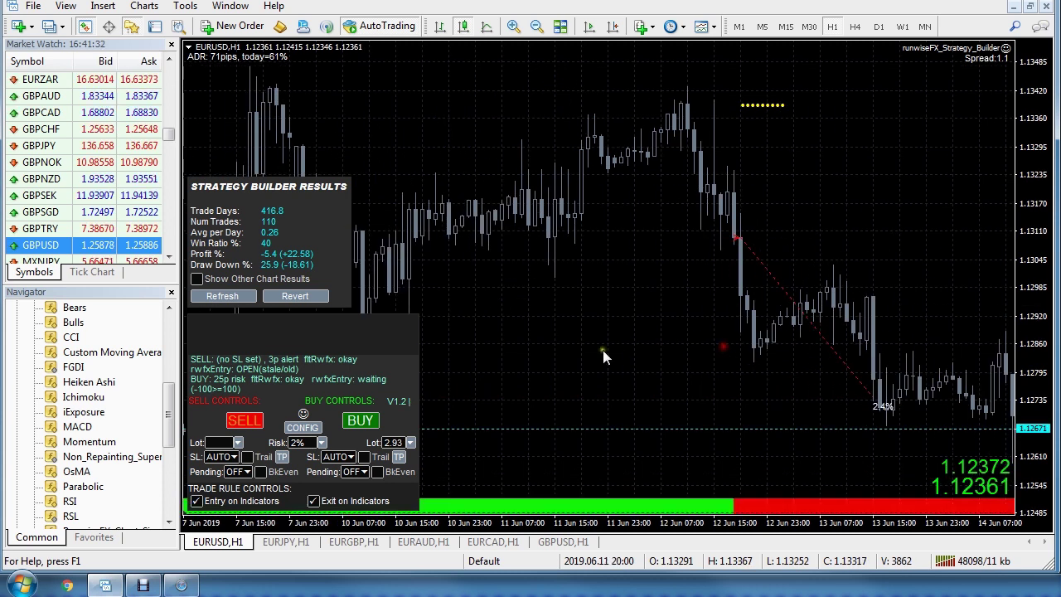
drag(609, 351, 583, 305)
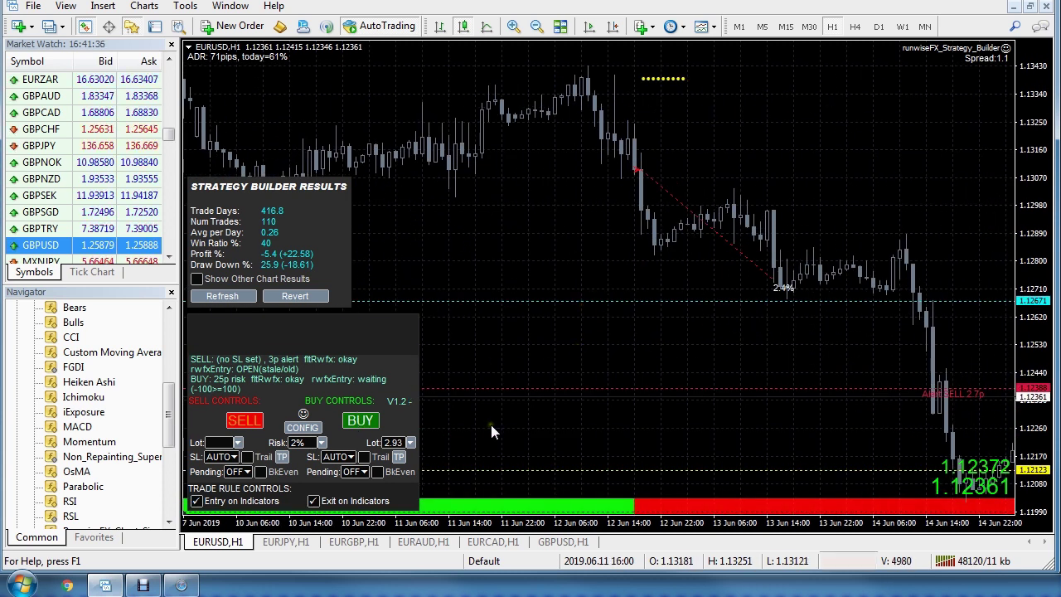
Step: Load the nrst entry in the indicator values to capture settings to review its inputs, shift and color indexes
click(304, 427)
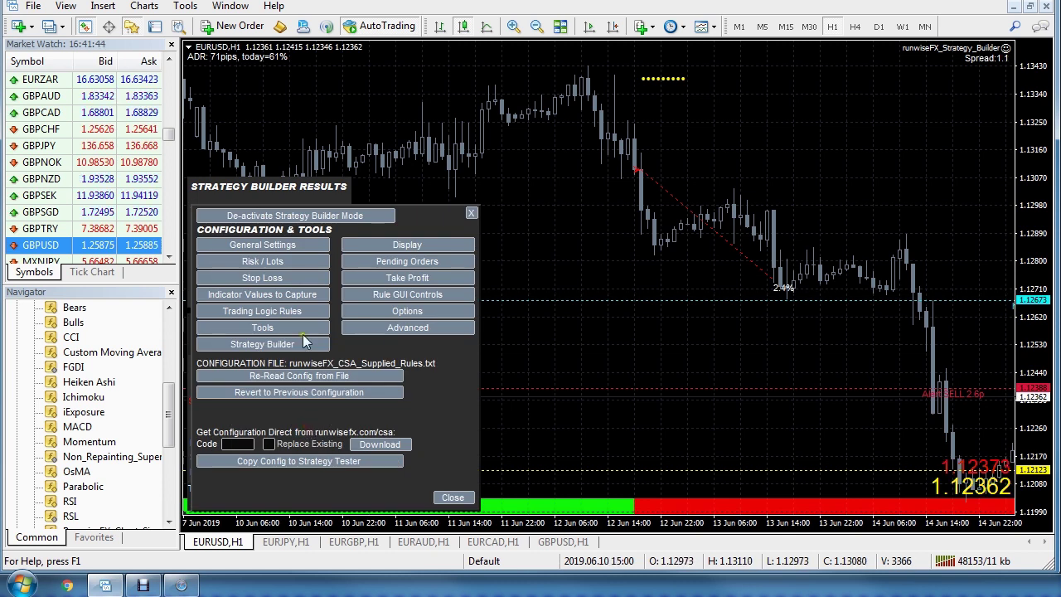
click(305, 297)
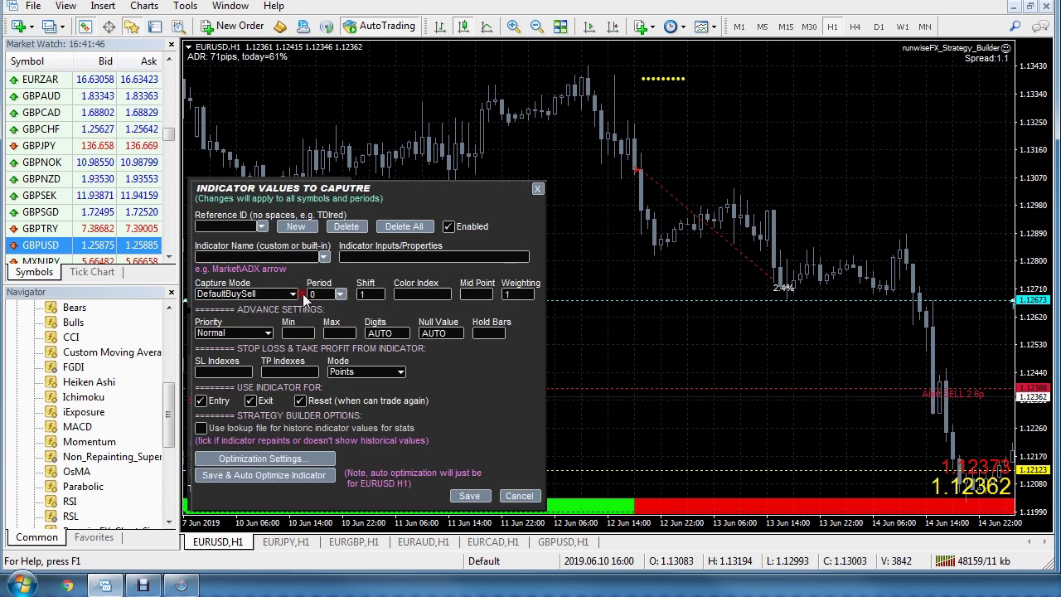
click(262, 227)
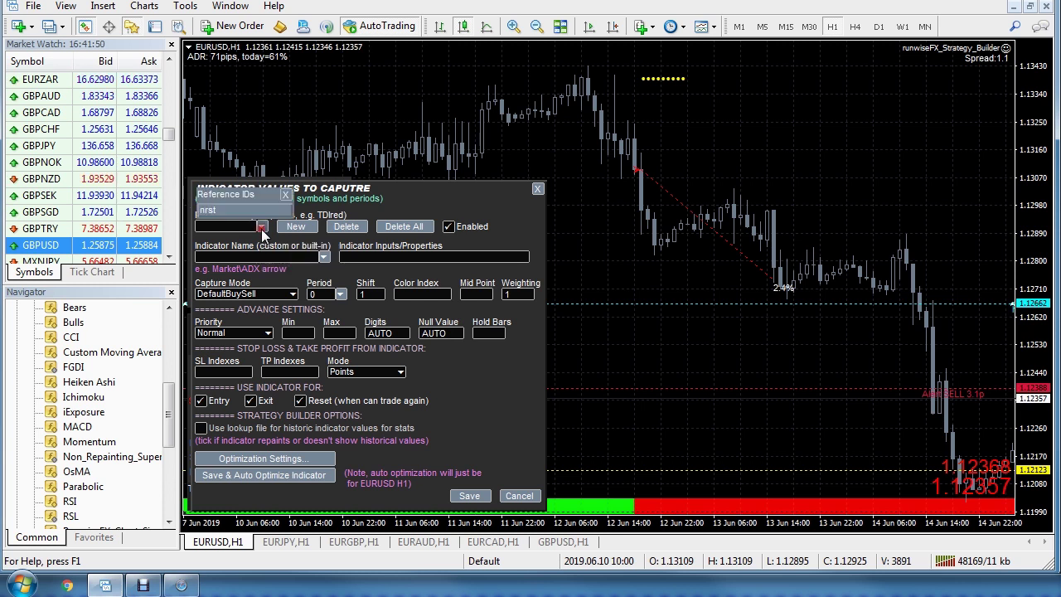
click(217, 213)
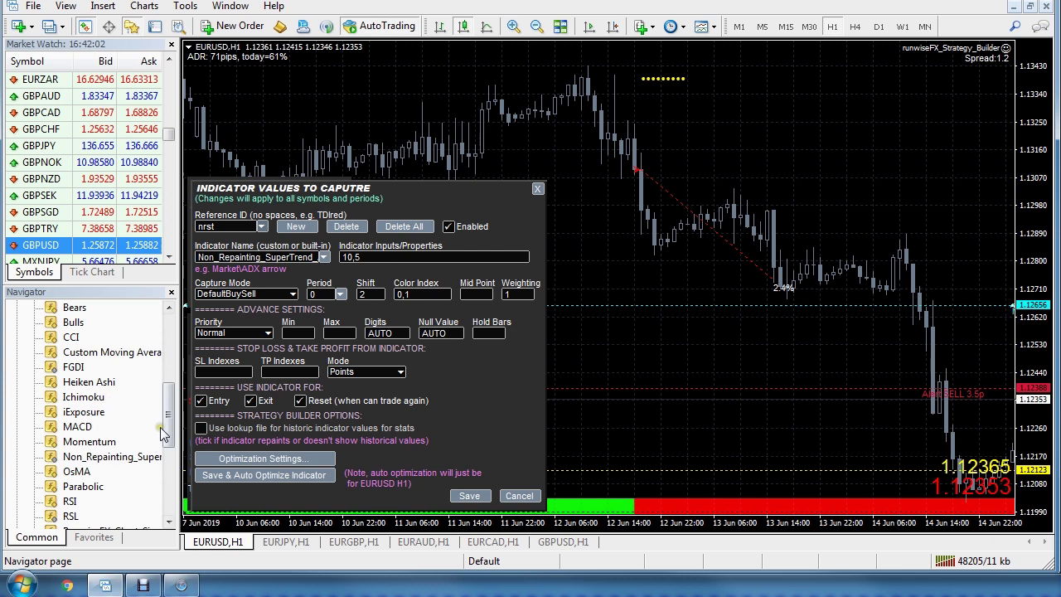
Step: Add the Non_Repainting_SuperTrend_Alerts indicator to the EURUSD H1 chart
scroll(163, 430, down, 2)
drag(124, 382, 796, 336)
click(862, 422)
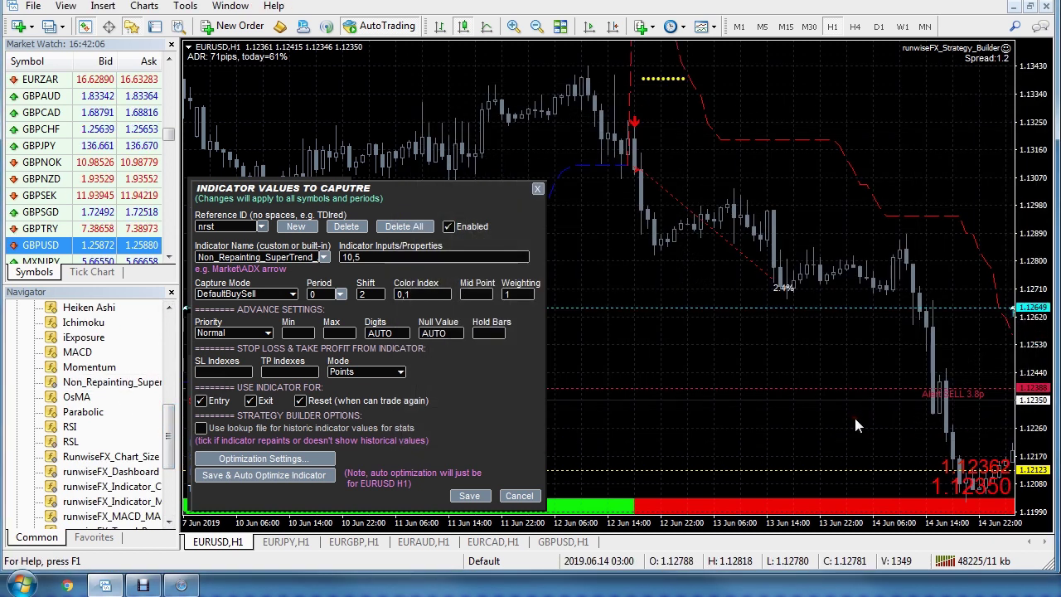
Step: Review the color index numbers in the properties of the Non_Repainting_SuperTrend_Alerts indicator on the chart
right_click(766, 140)
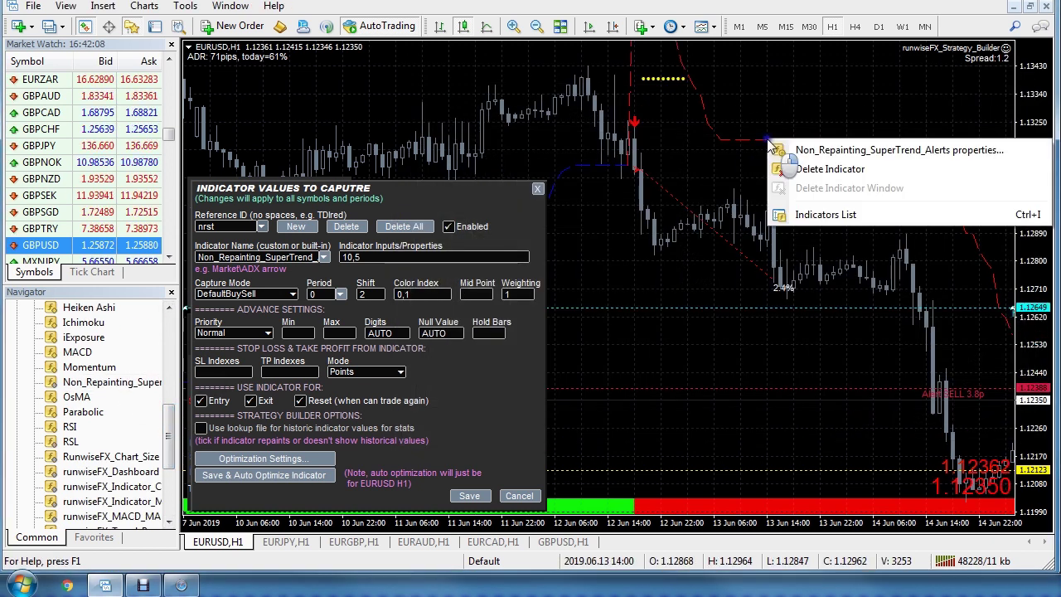
click(708, 158)
drag(1017, 176, 1017, 258)
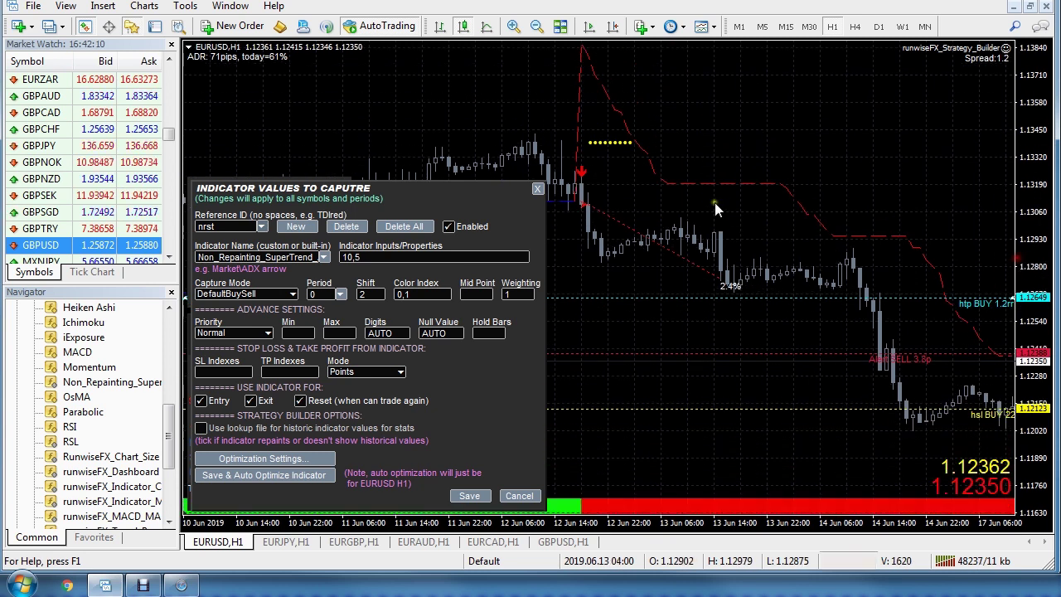
scroll(715, 202, up, 5)
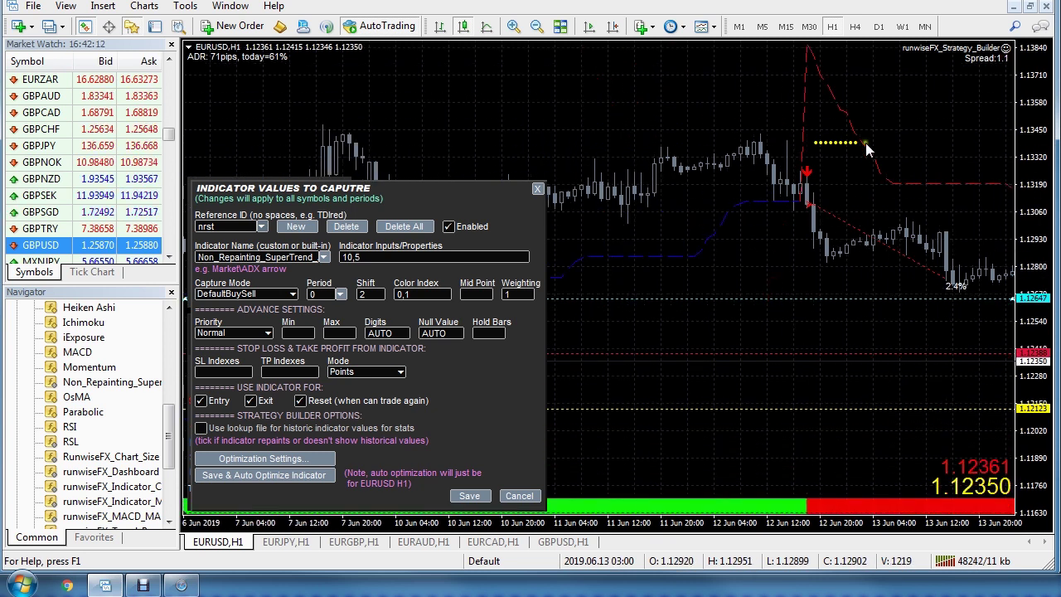
scroll(853, 153, down, 3)
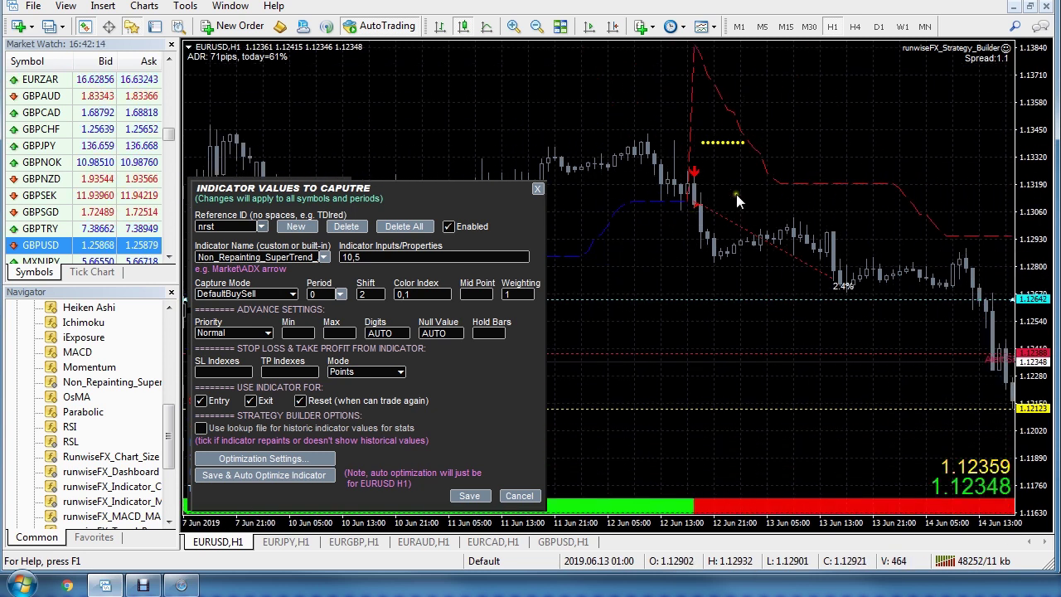
right_click(819, 182)
click(847, 194)
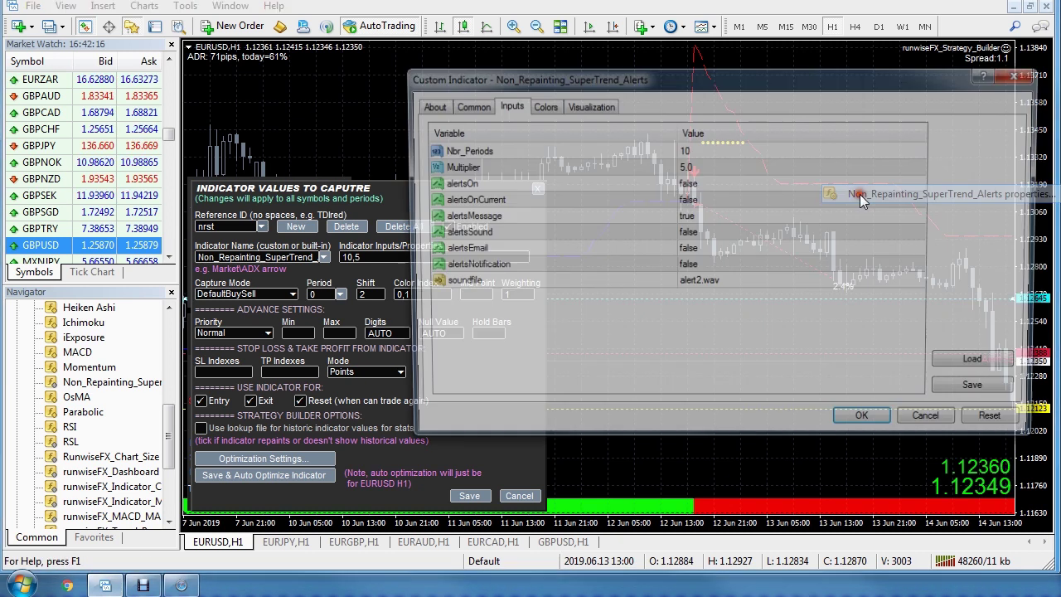
click(540, 104)
drag(683, 83, 625, 191)
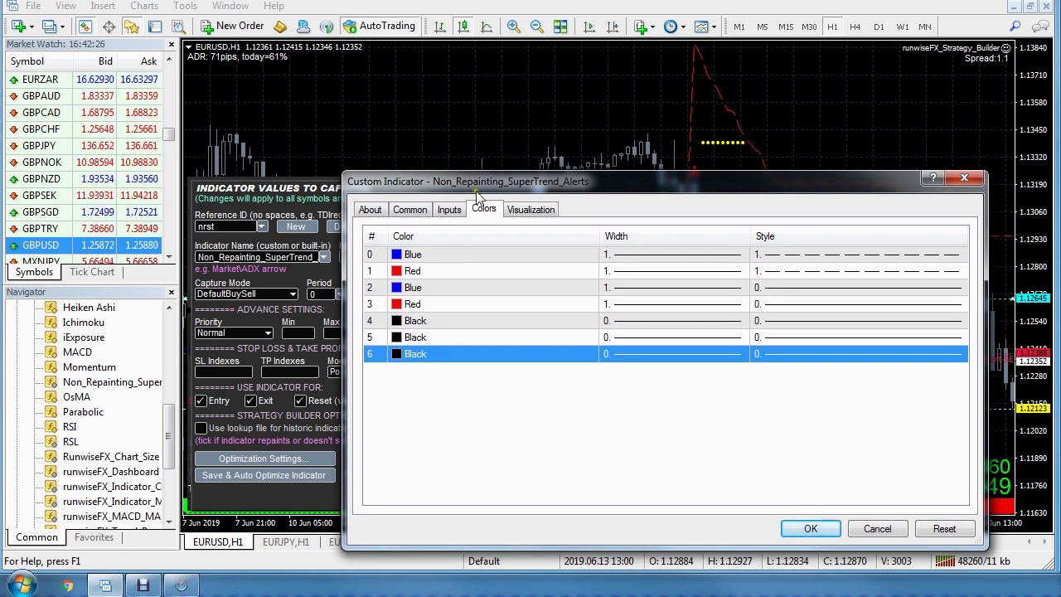
drag(602, 188, 561, 177)
click(831, 482)
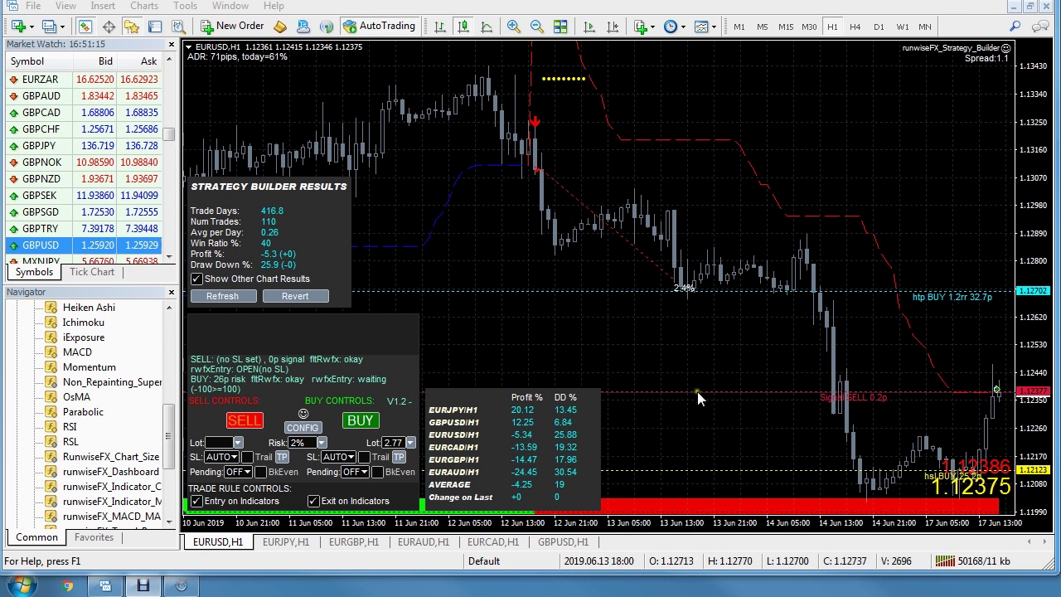
Step: Change the automatic stop loss calculation method to ATR with properties 14,4 and save the stop loss configuration
click(308, 428)
click(278, 281)
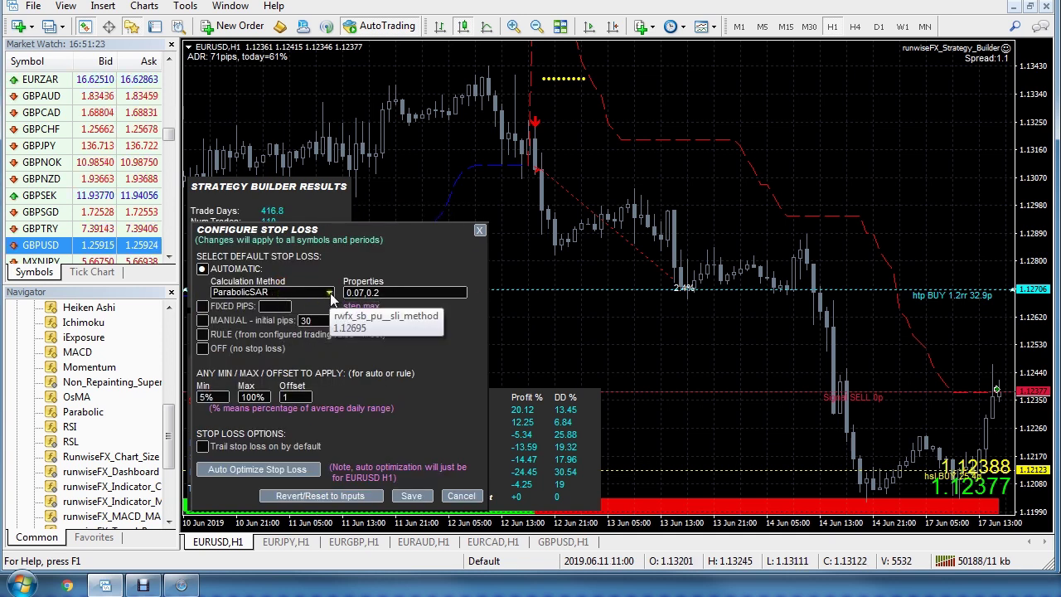
click(327, 291)
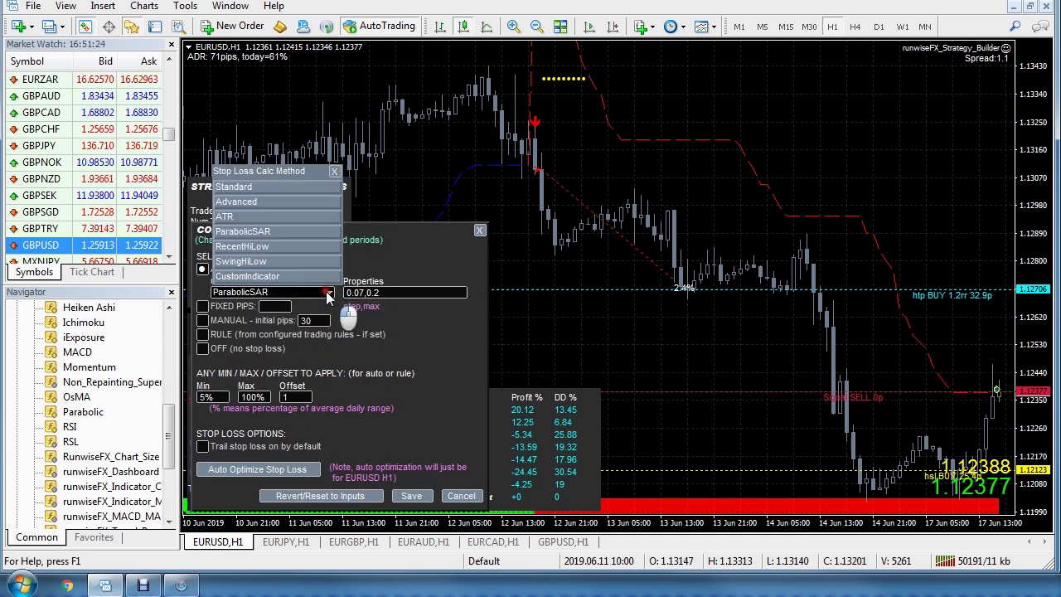
click(288, 215)
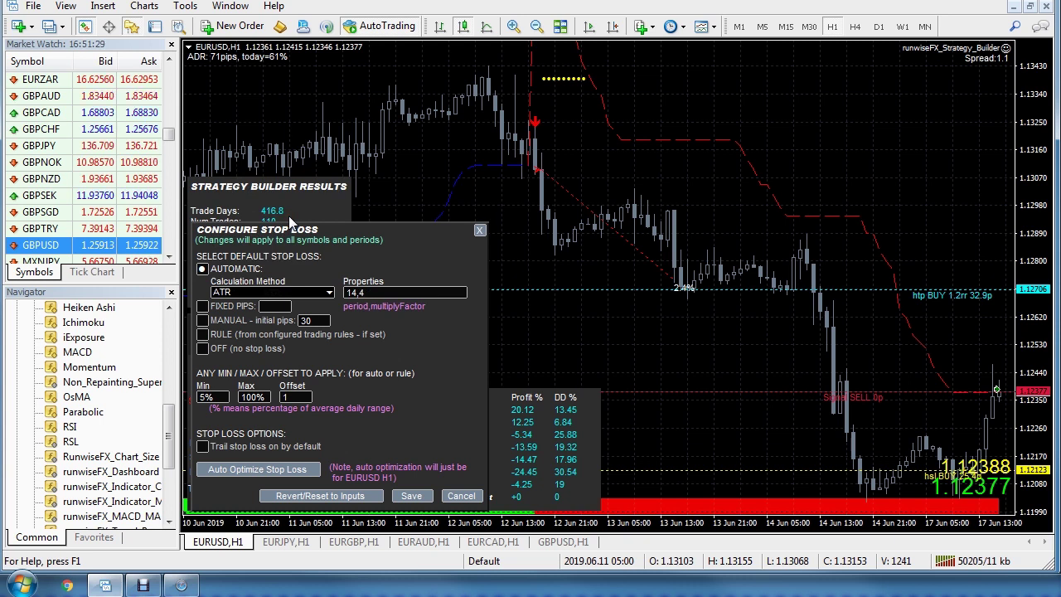
click(408, 496)
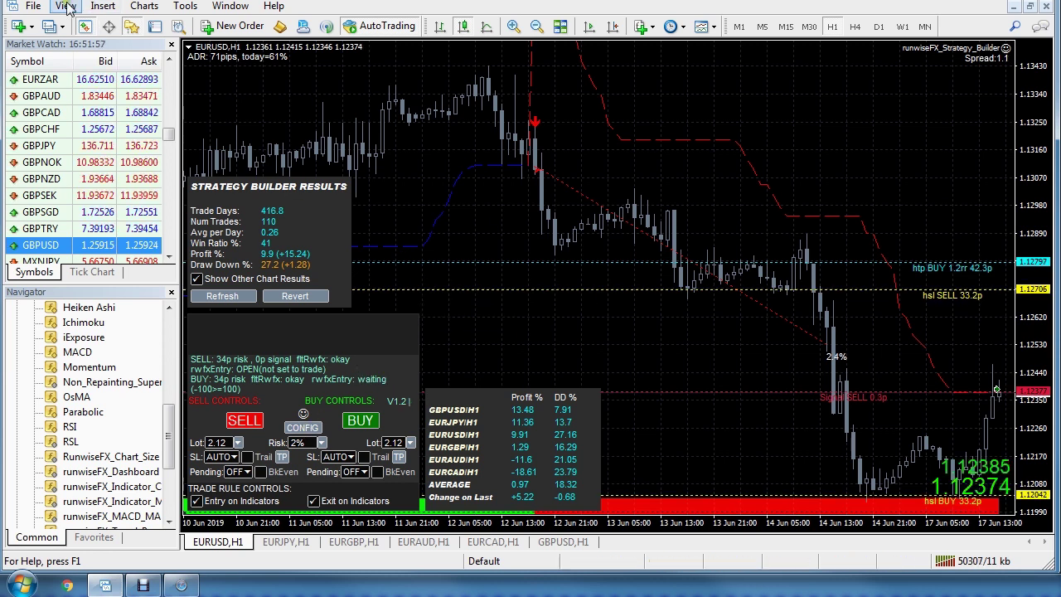
Step: Add a simple Moving Average with period 800, shift 0, applied to close and coloured Magenta, to the EURUSD chart
click(101, 6)
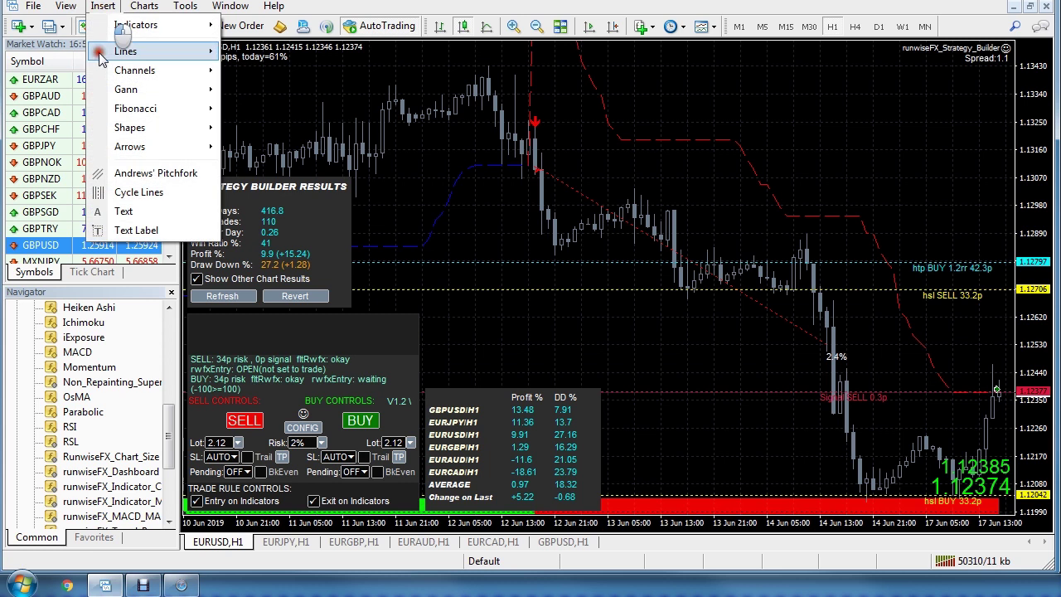
mouse_move(190, 32)
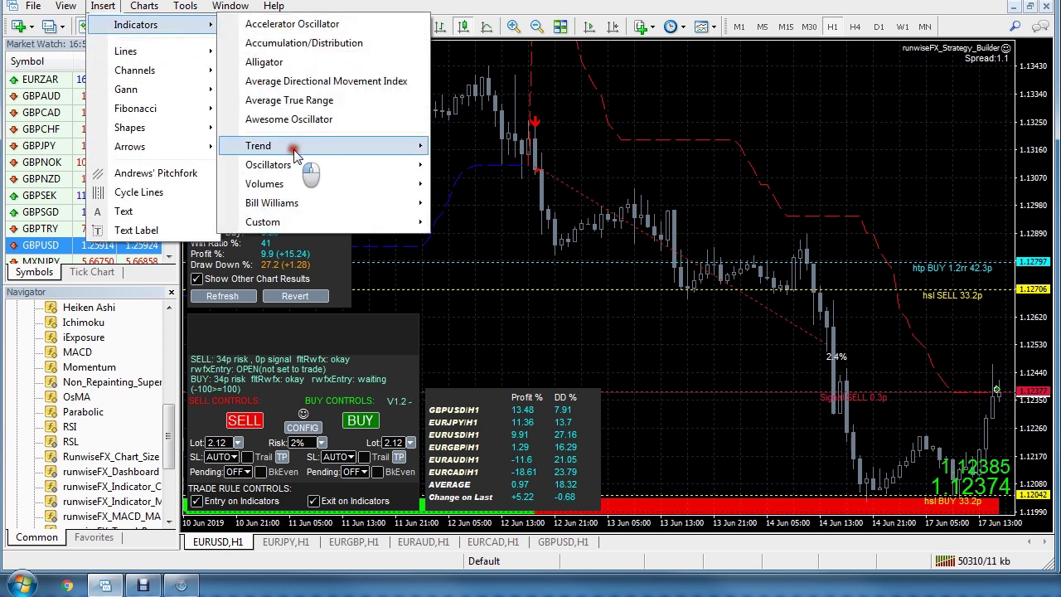
mouse_move(315, 147)
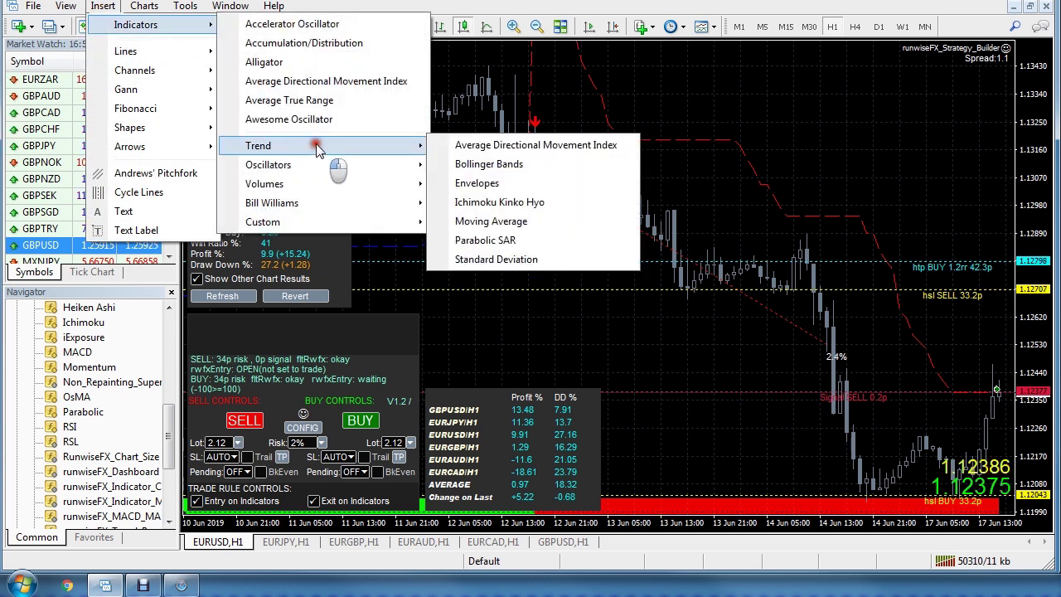
click(475, 221)
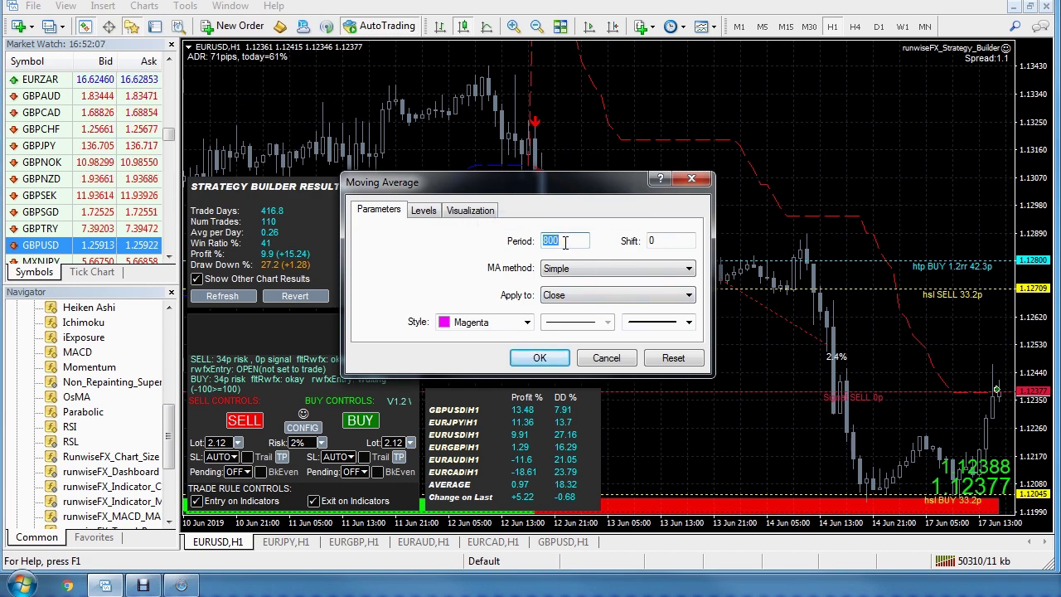
click(539, 358)
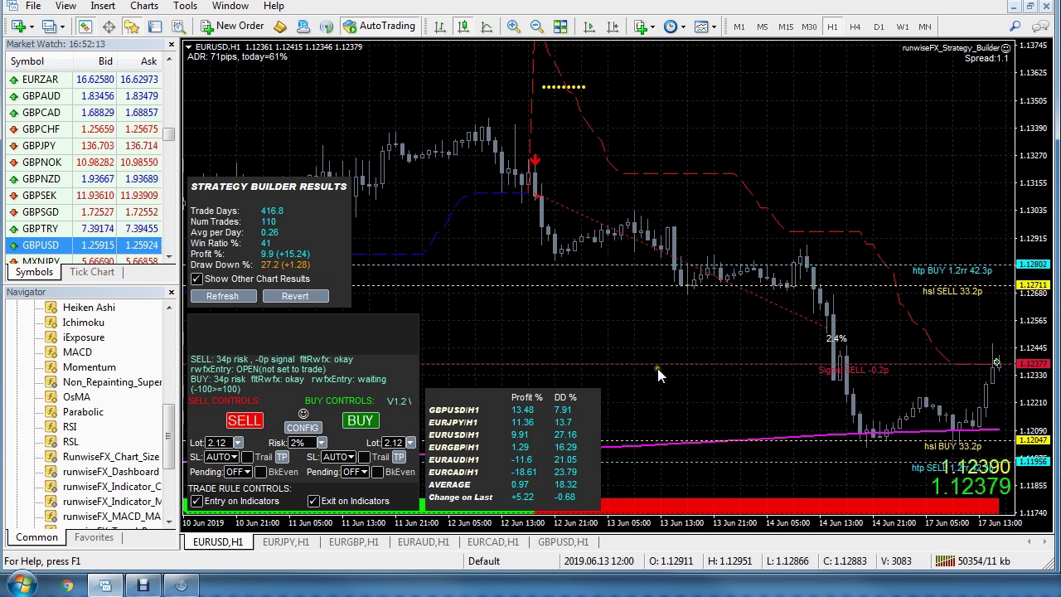
Step: Examine the earlier EURUSD price action and simulated trades relative to the moving average, and return to the latest bars
drag(657, 368, 867, 357)
drag(672, 356, 724, 331)
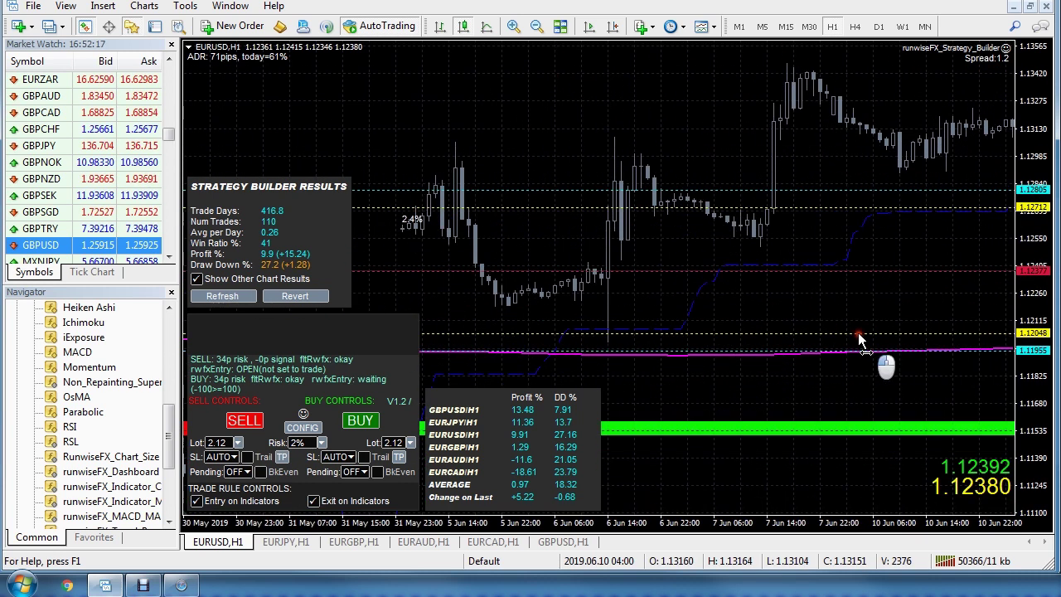
drag(580, 308, 853, 317)
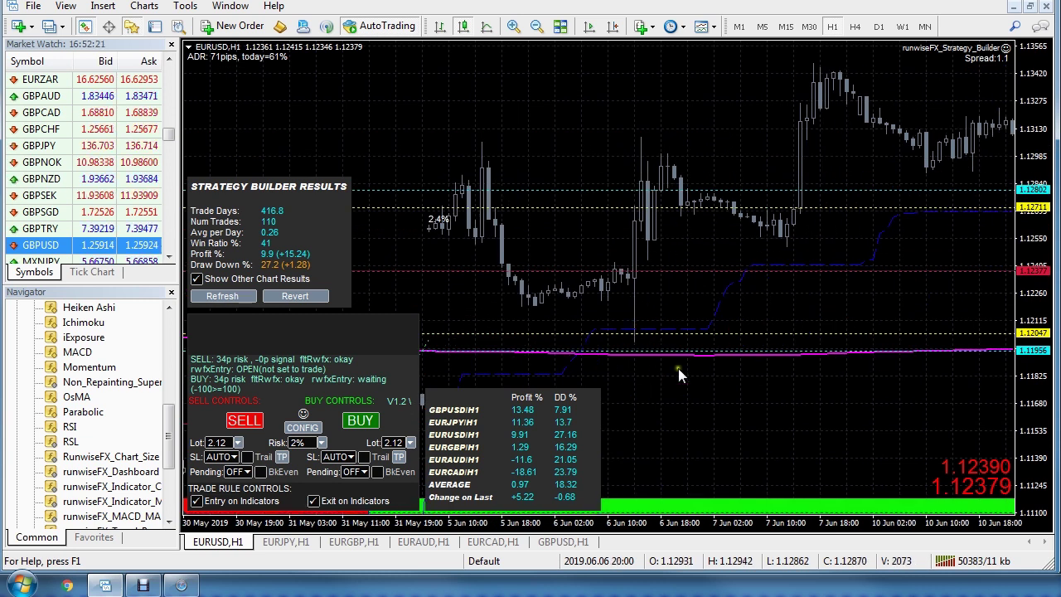
drag(677, 368, 660, 257)
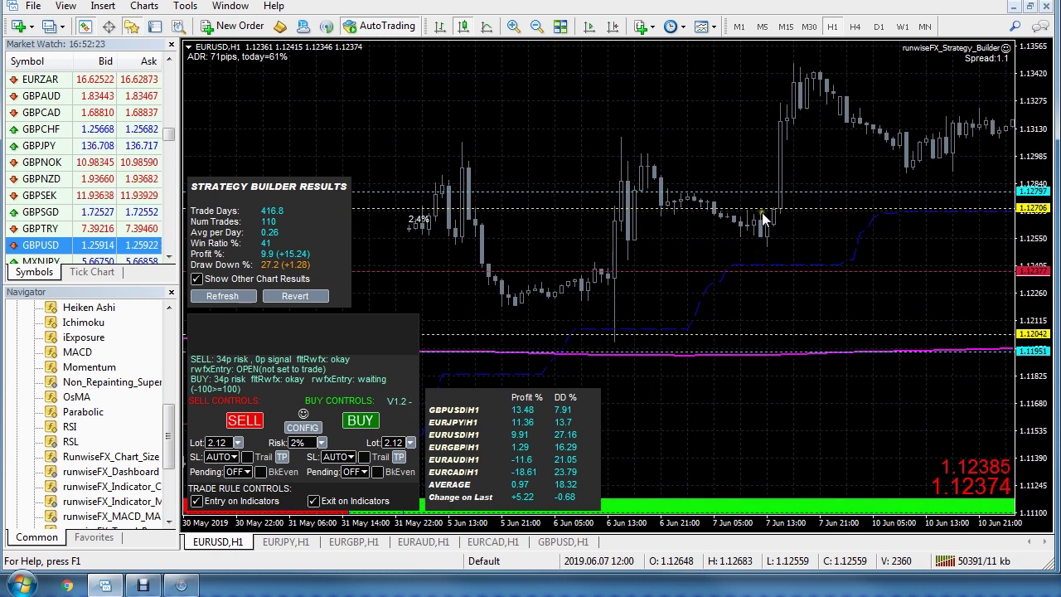
drag(831, 268, 623, 243)
drag(854, 257, 602, 201)
drag(440, 253, 744, 304)
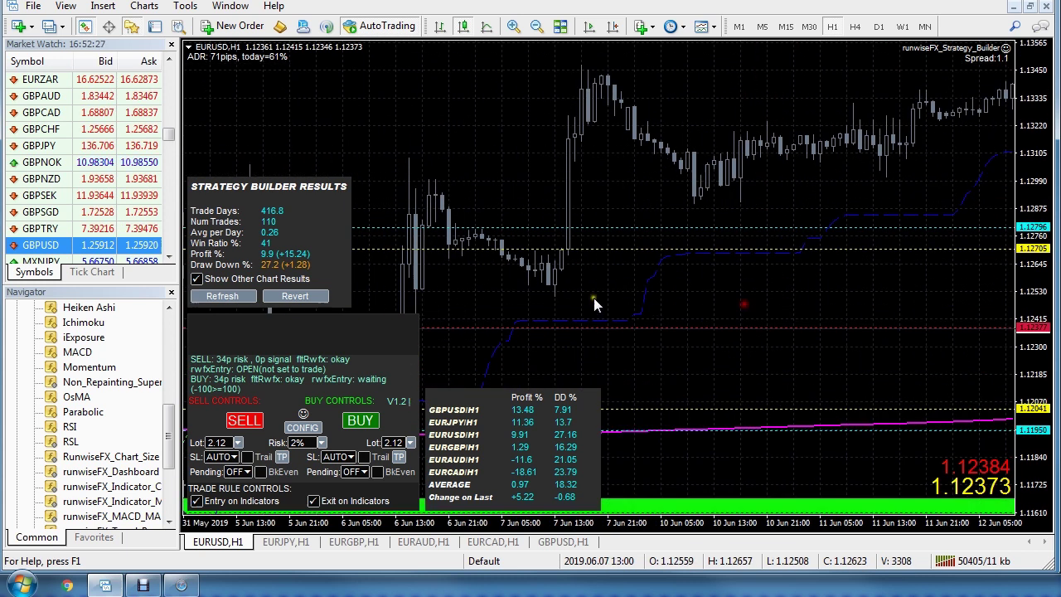
drag(546, 259, 817, 293)
drag(585, 276, 787, 264)
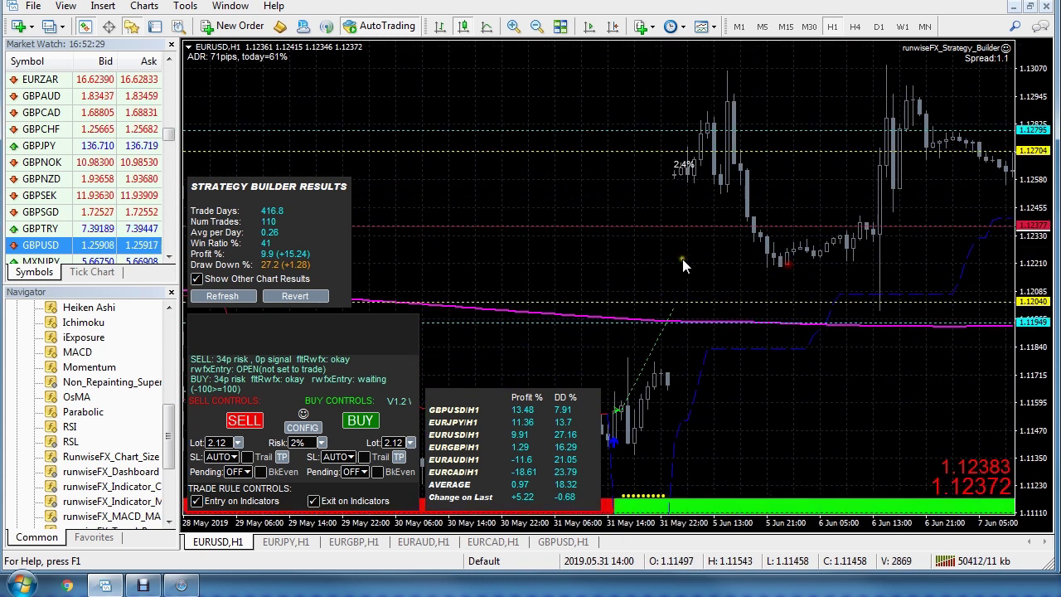
drag(682, 258, 514, 257)
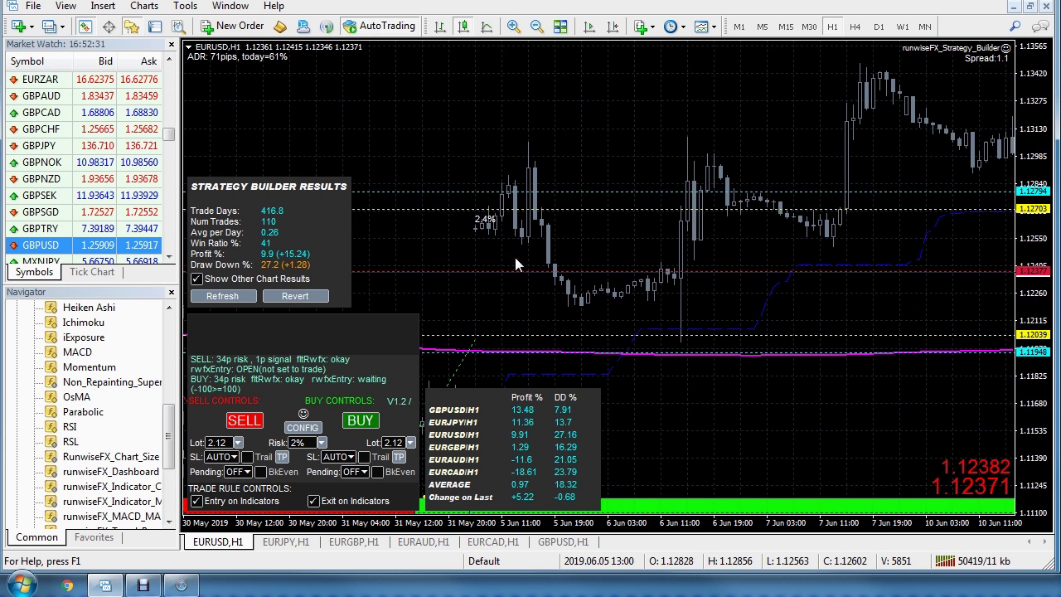
drag(854, 256, 494, 207)
mouse_move(890, 248)
mouse_down()
mouse_move(712, 247)
mouse_move(503, 199)
mouse_up()
drag(663, 346, 610, 346)
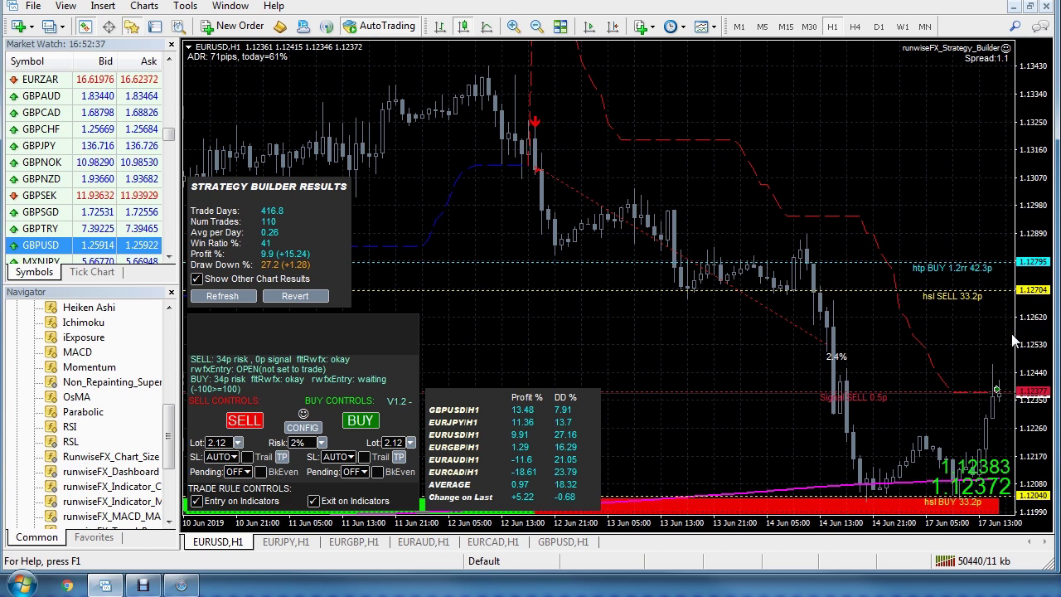
Step: Add an indicator capture with reference ID ma using F:MovingAverage with properties 800,0,sma,close, and save it
click(303, 430)
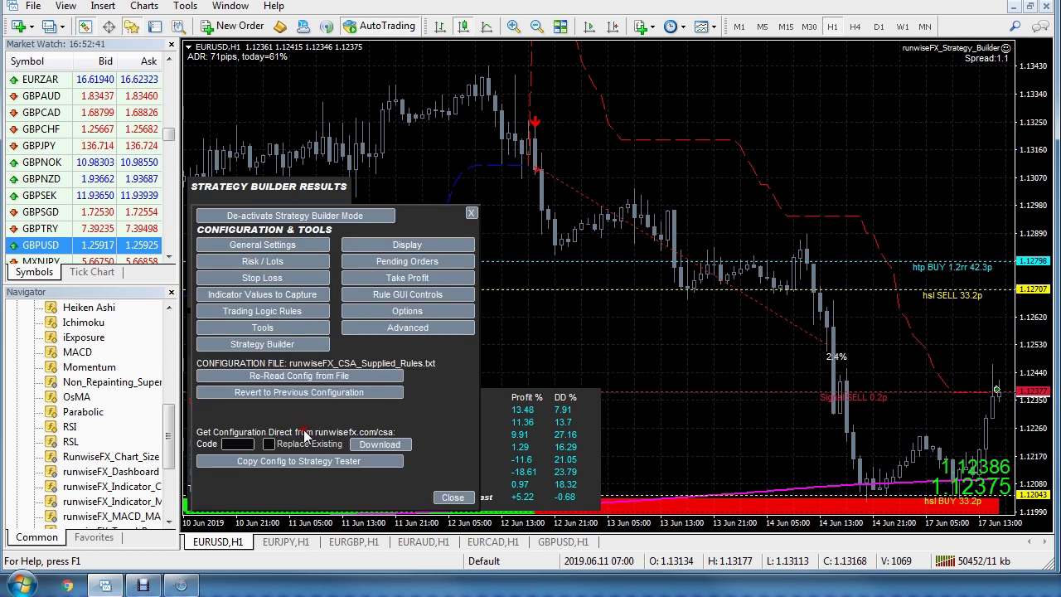
click(273, 299)
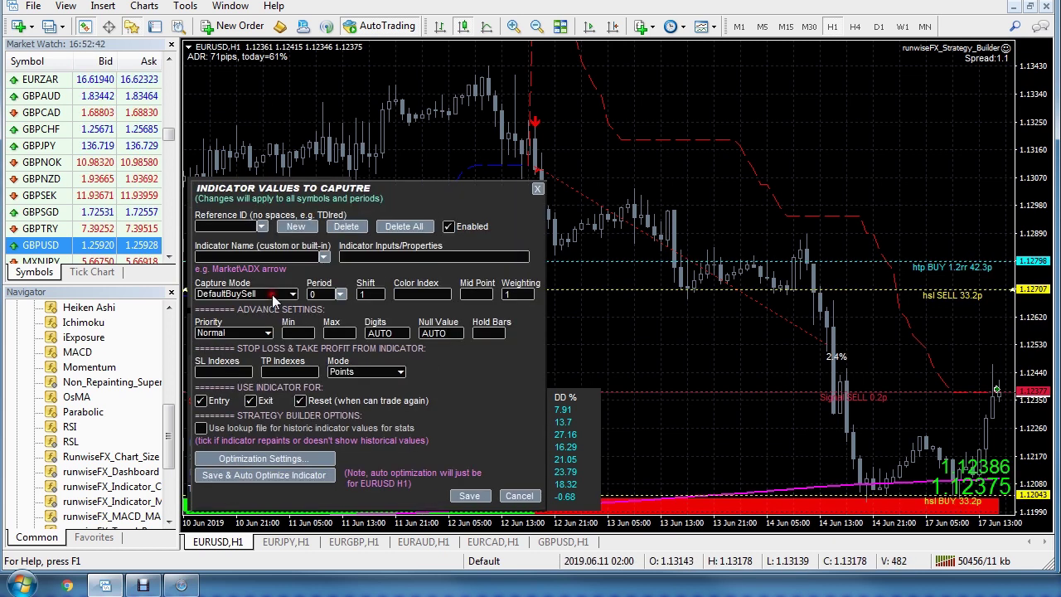
click(232, 233)
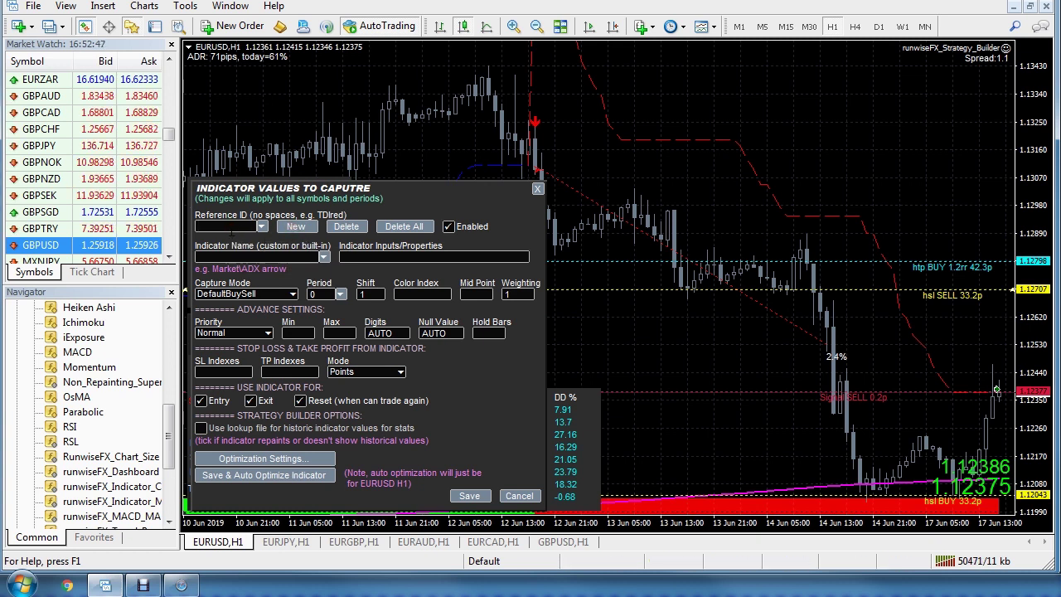
text(ma)
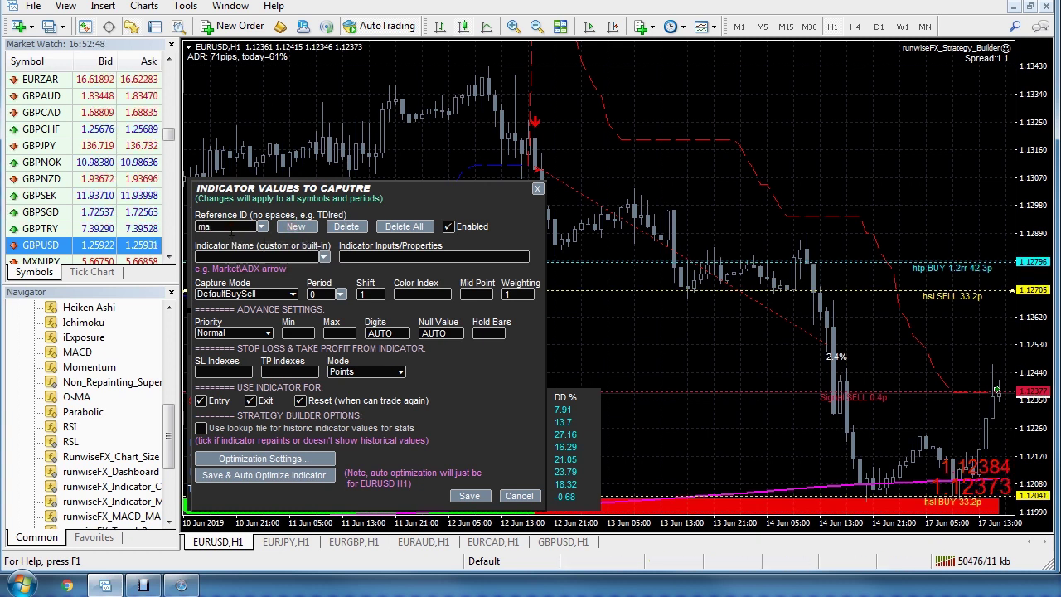
click(322, 258)
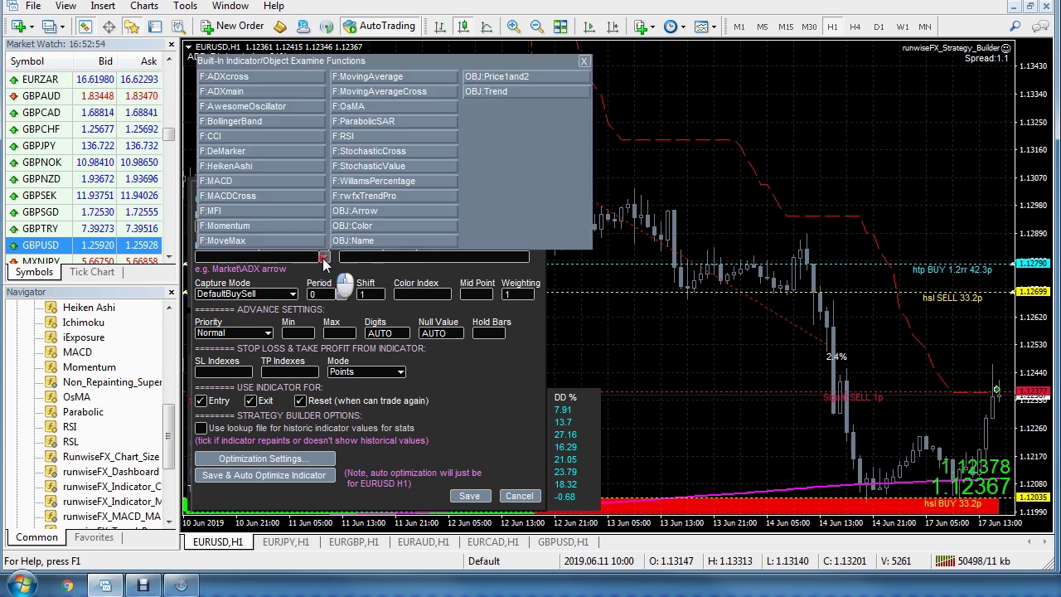
click(367, 77)
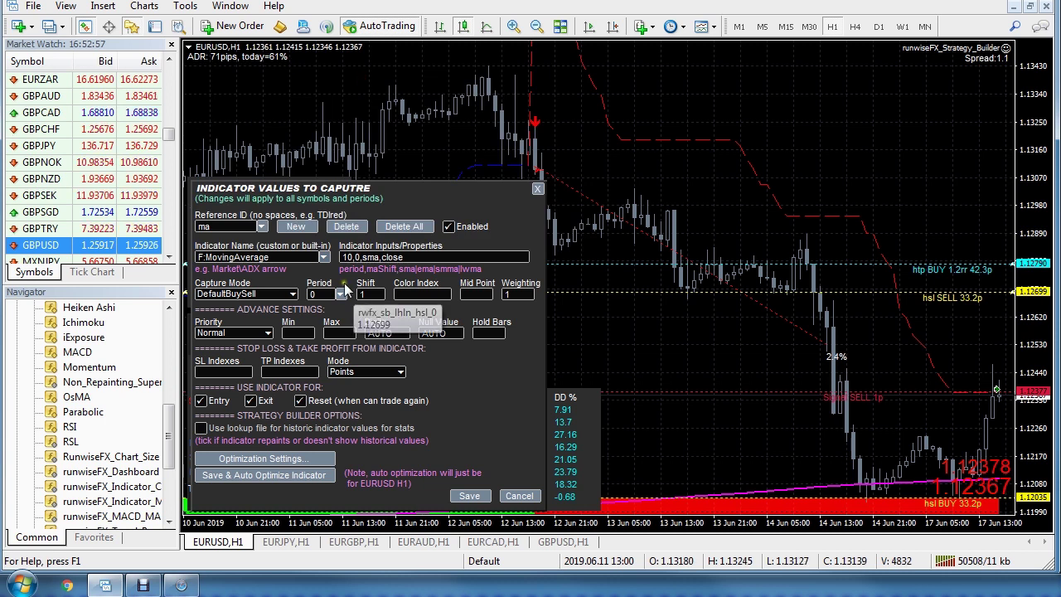
click(352, 257)
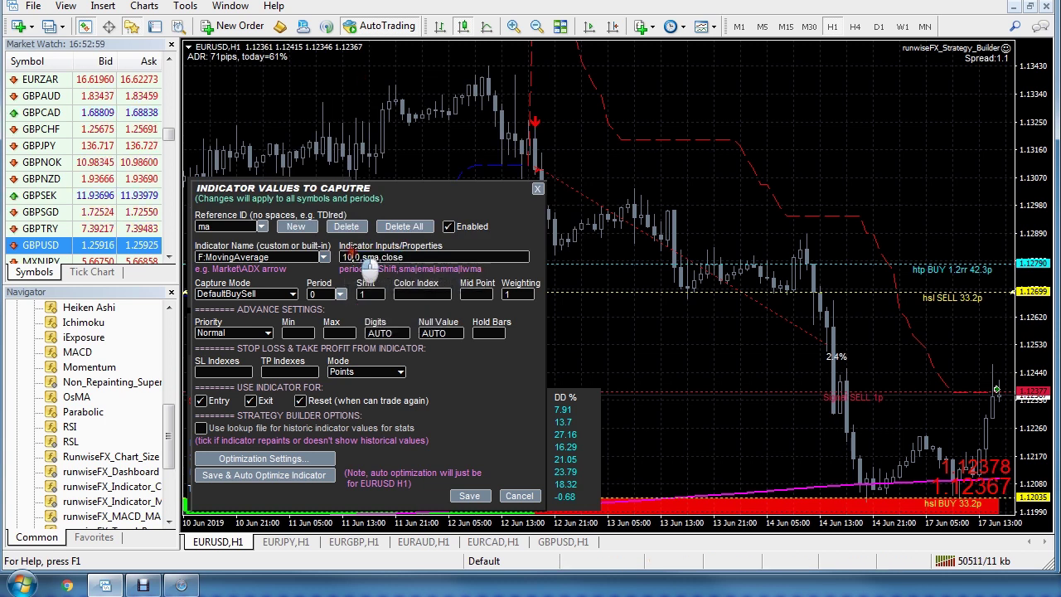
drag(351, 256, 318, 259)
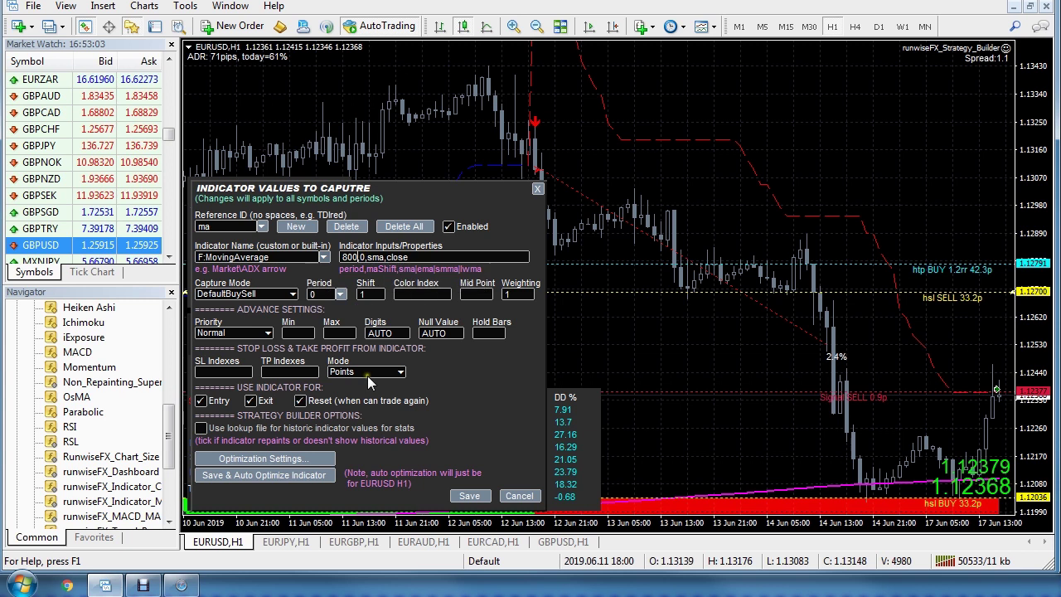
click(467, 497)
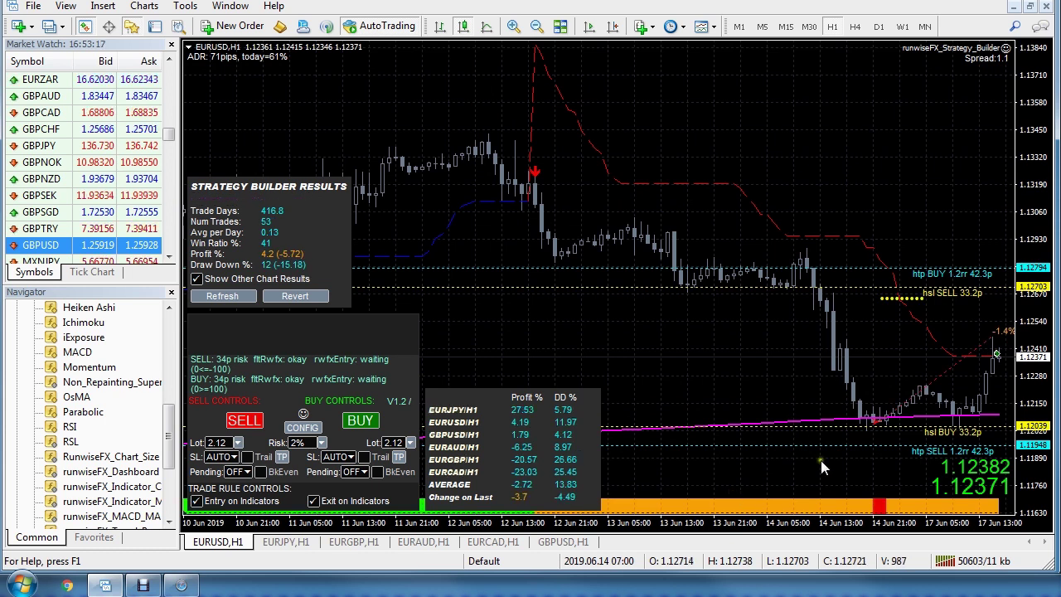
Step: Examine the late May 2019 buy signal on the EURUSD chart and its early June trade entry relative to the moving average
drag(644, 328, 879, 274)
drag(648, 302, 850, 309)
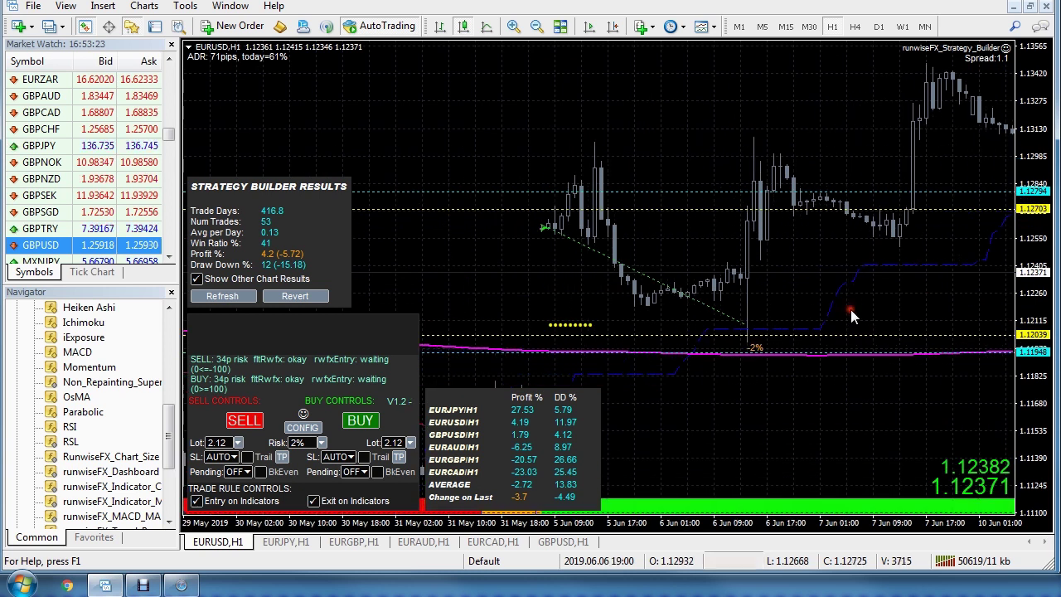
drag(583, 281, 805, 340)
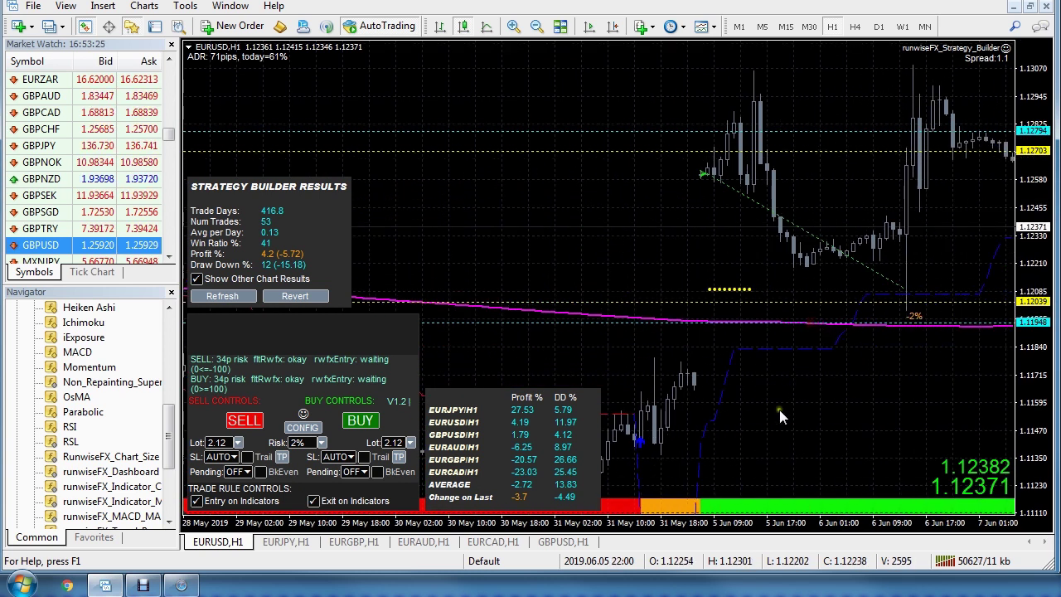
drag(1038, 332, 1043, 375)
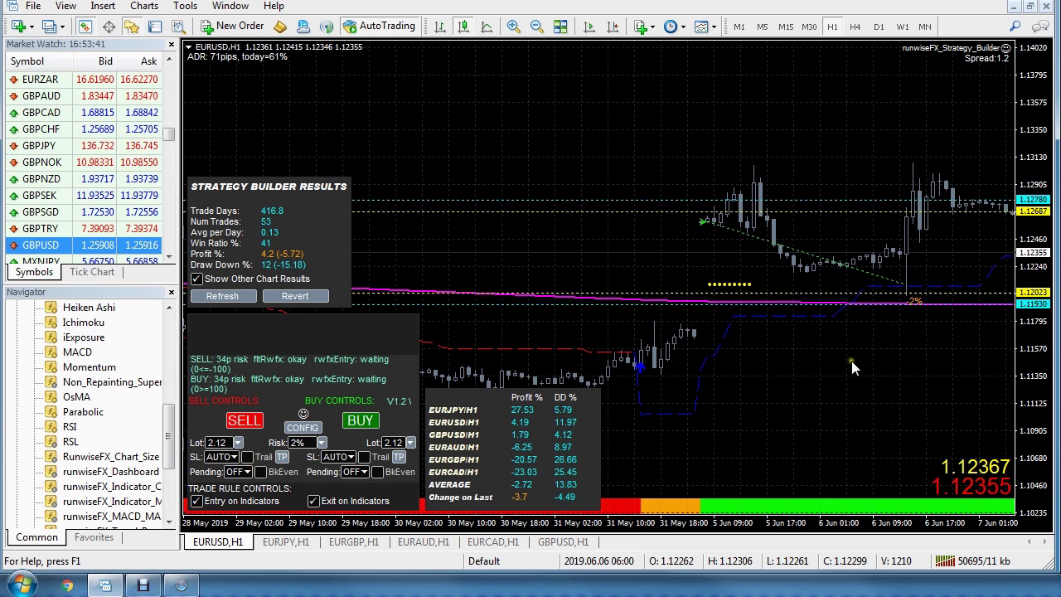
drag(844, 379, 897, 379)
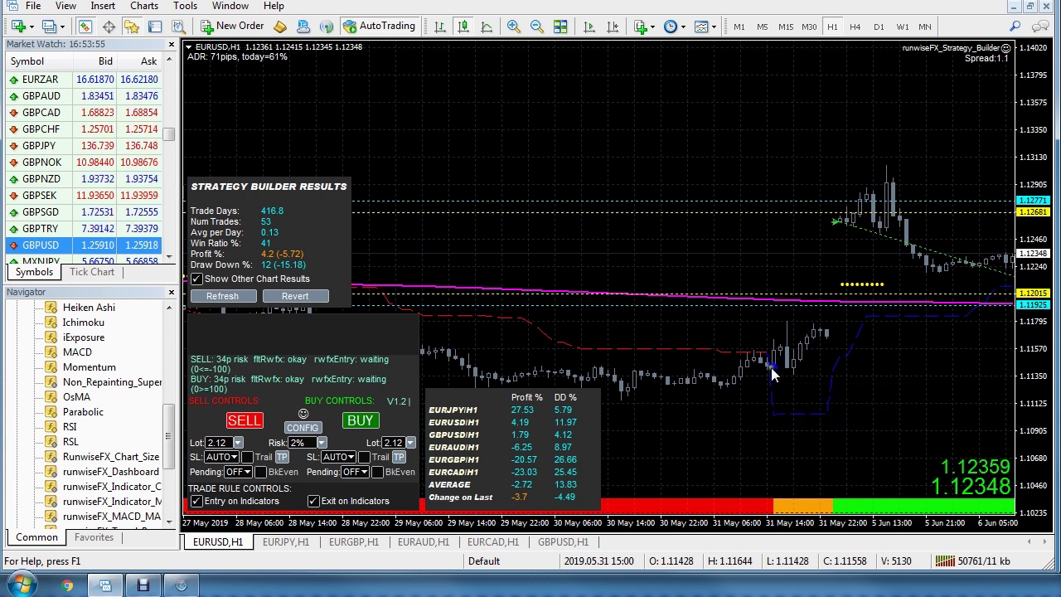
mouse_move(779, 370)
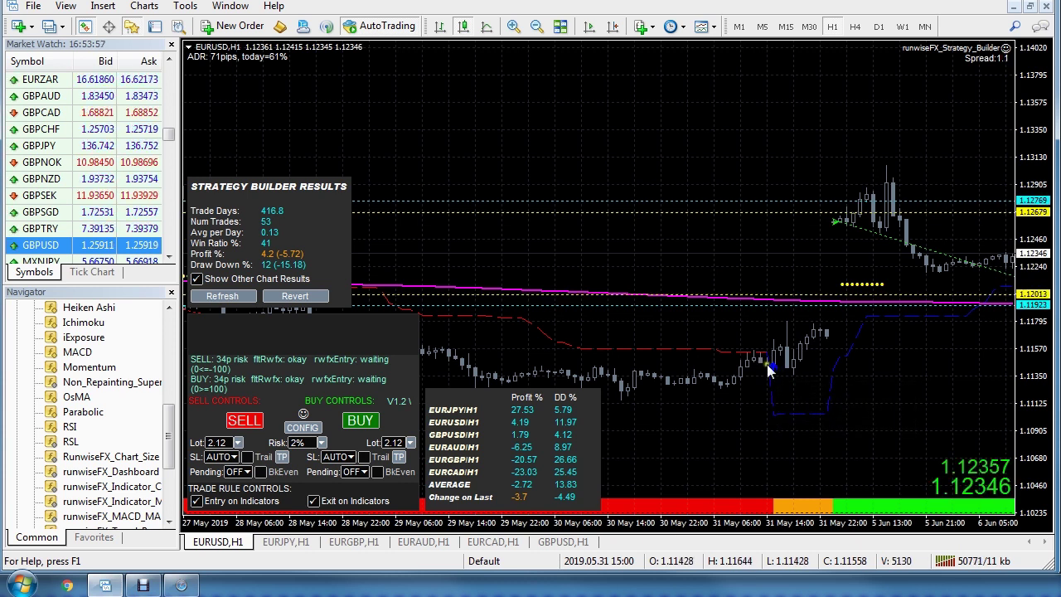
drag(959, 341, 867, 340)
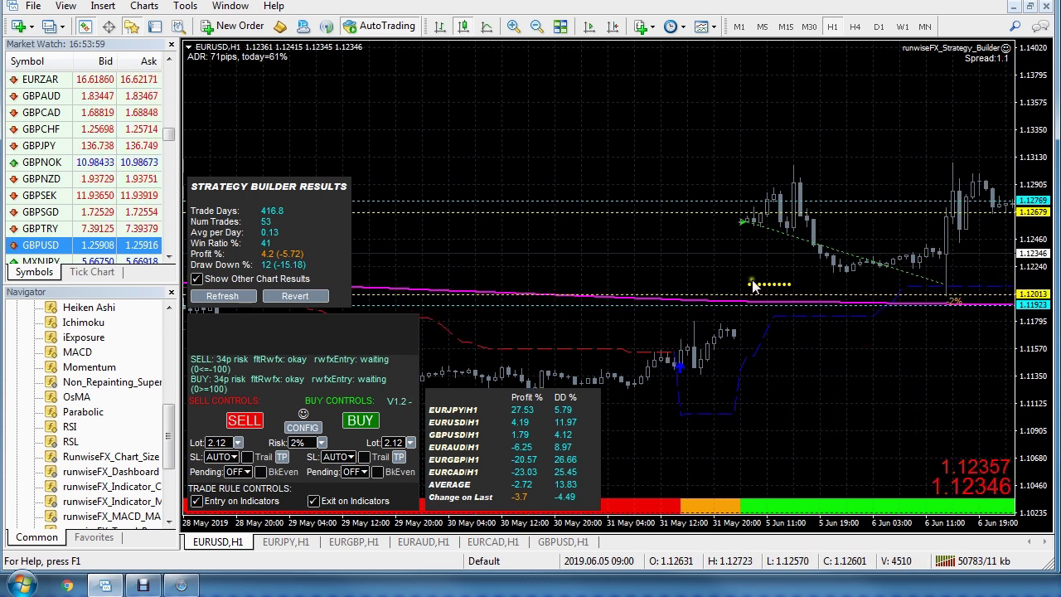
mouse_move(720, 333)
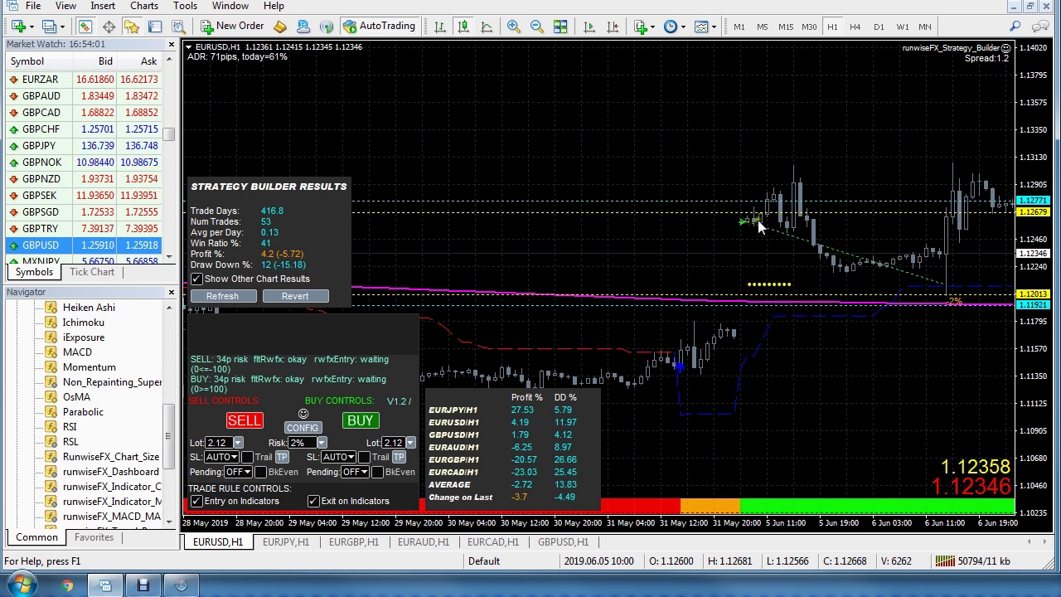
drag(965, 262, 789, 254)
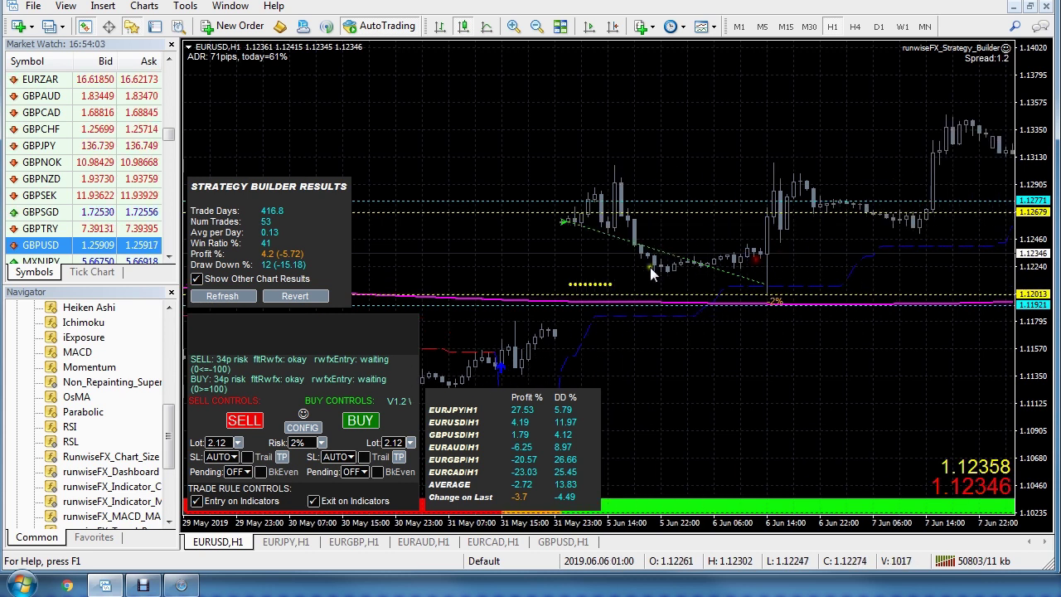
drag(886, 249, 671, 239)
drag(584, 238, 915, 273)
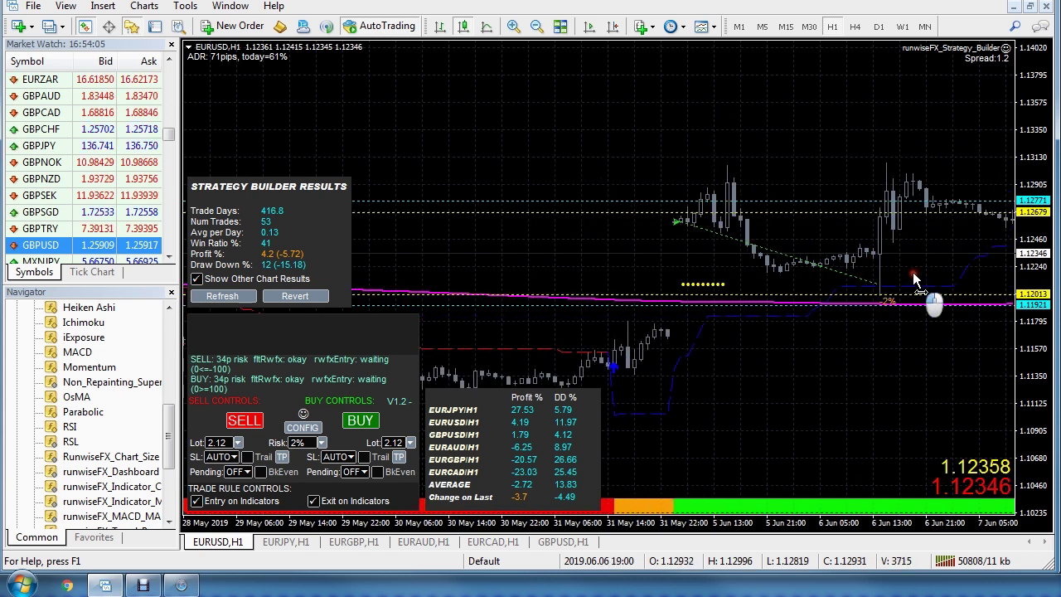
drag(719, 415, 903, 431)
drag(639, 387, 759, 385)
drag(826, 385, 727, 385)
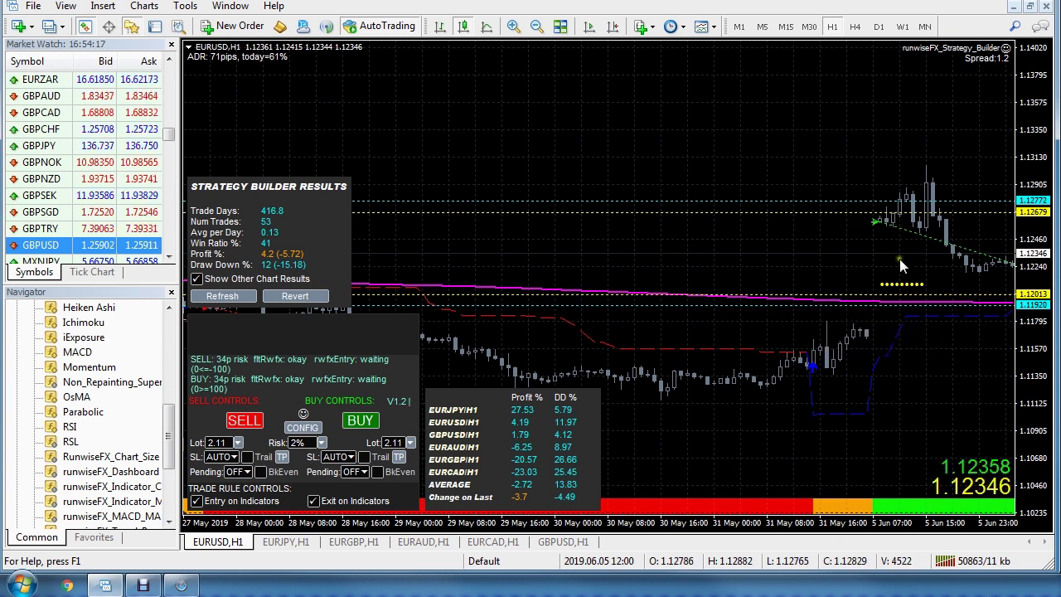
drag(899, 257, 743, 257)
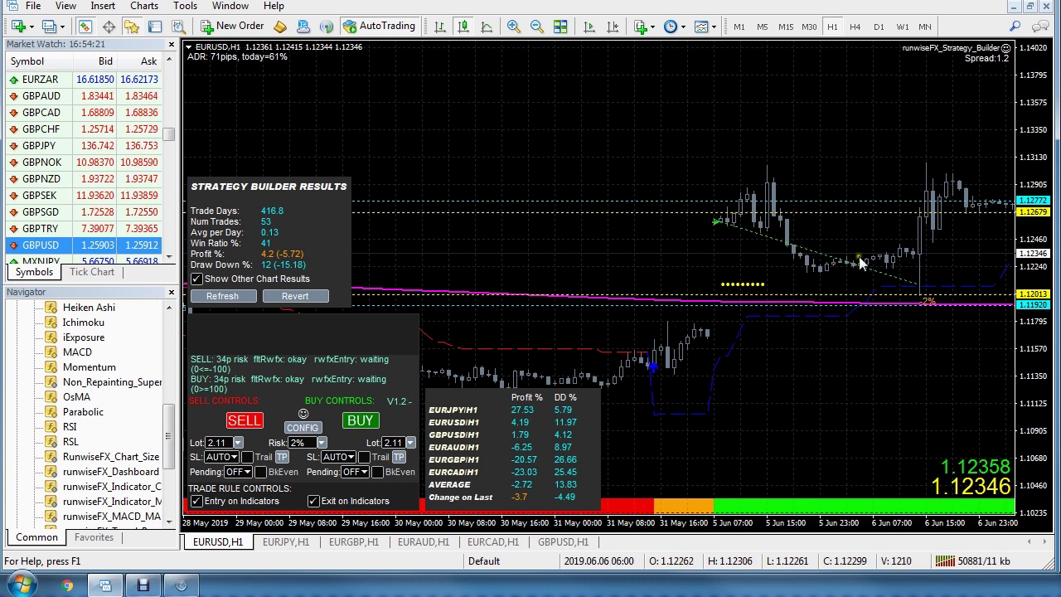
drag(991, 369, 898, 331)
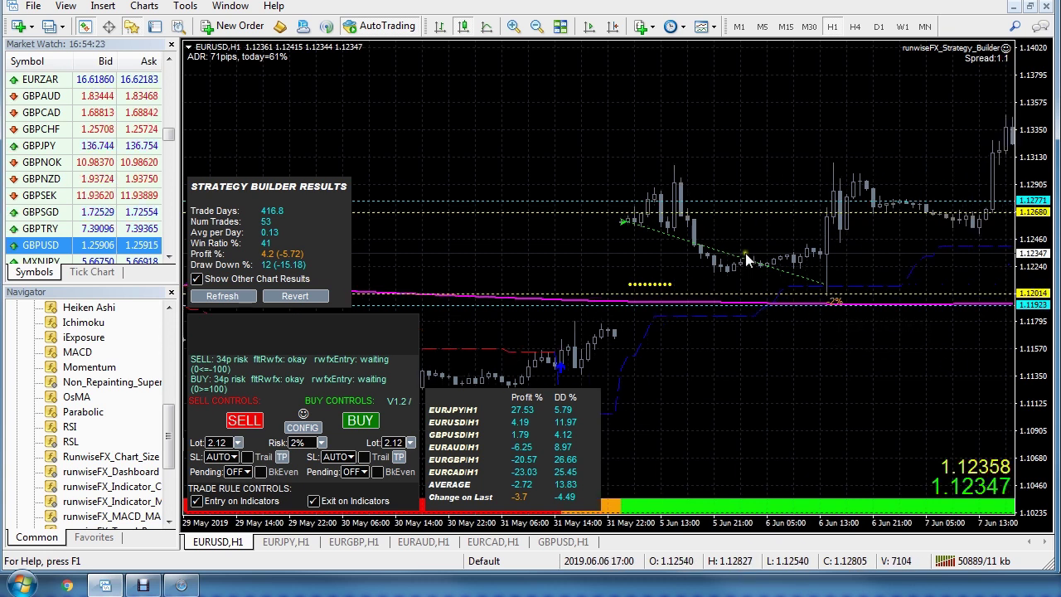
drag(741, 305, 866, 333)
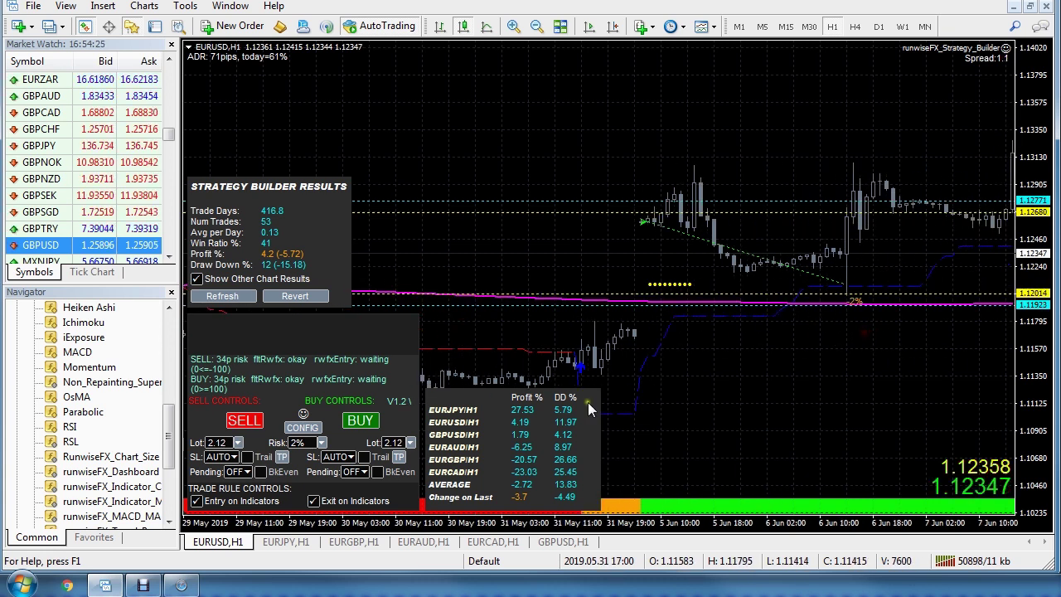
drag(587, 402, 720, 398)
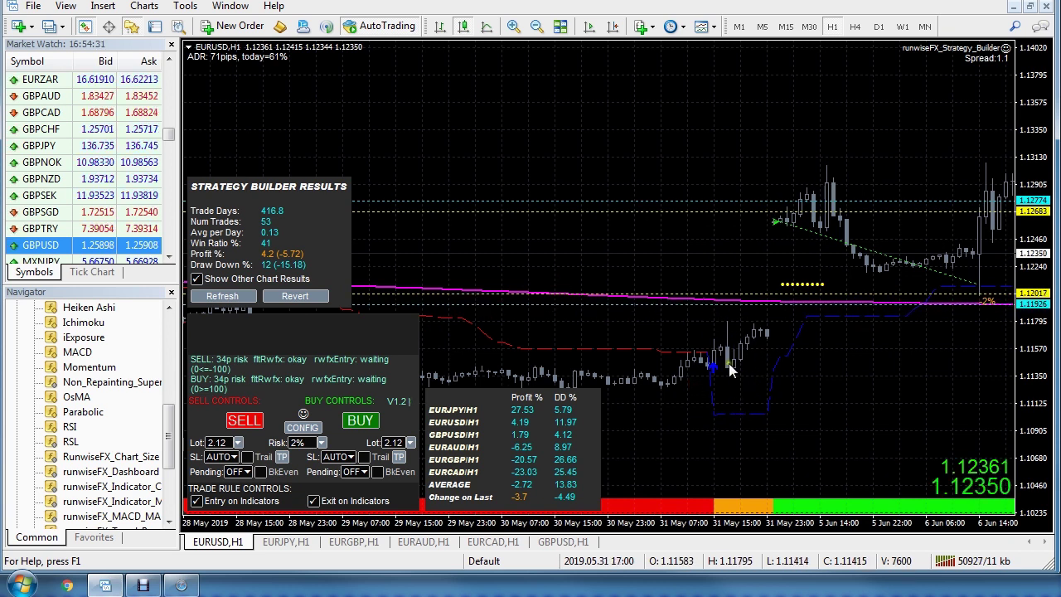
mouse_move(721, 298)
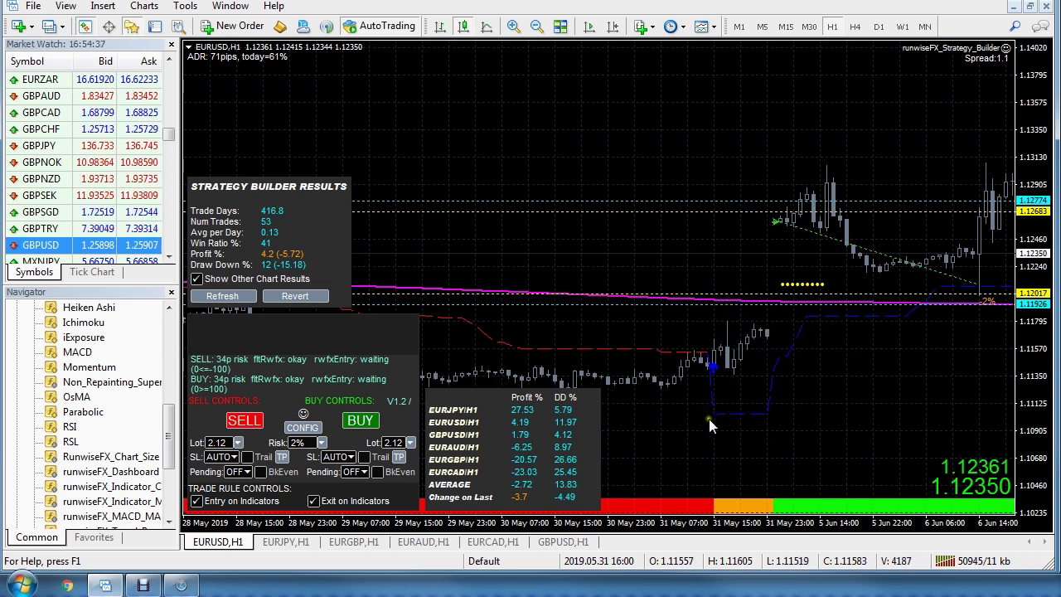
mouse_move(720, 423)
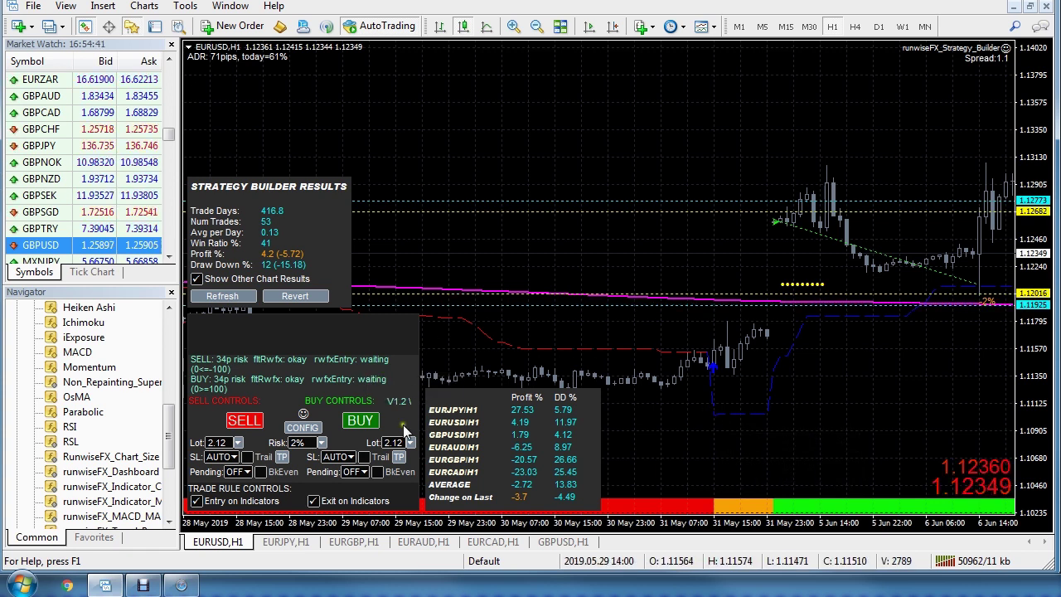
Step: Set the priority of the ma indicator capture to HighAndStart and save it
click(304, 427)
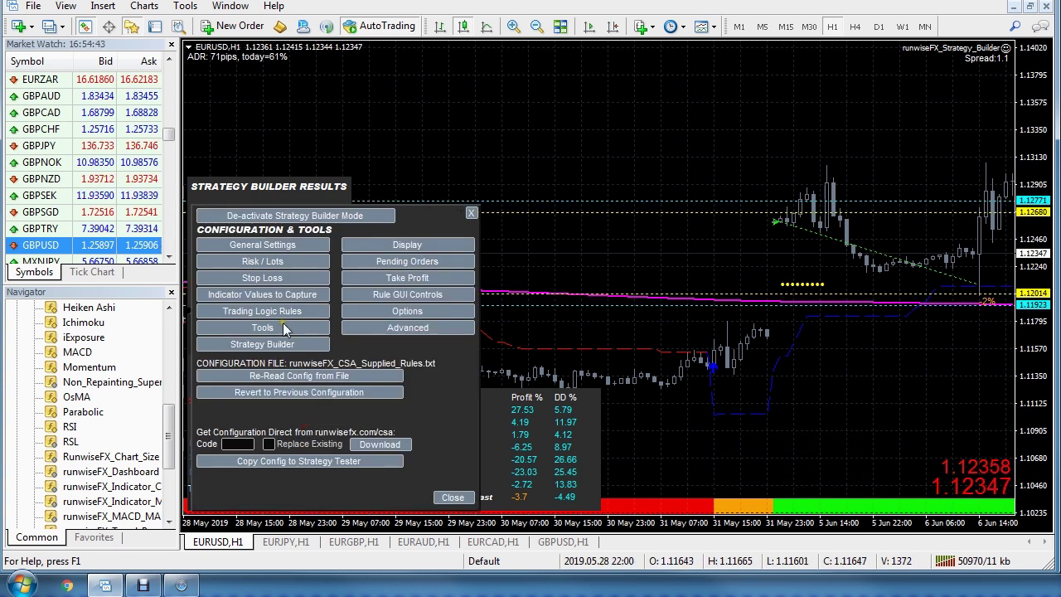
click(293, 298)
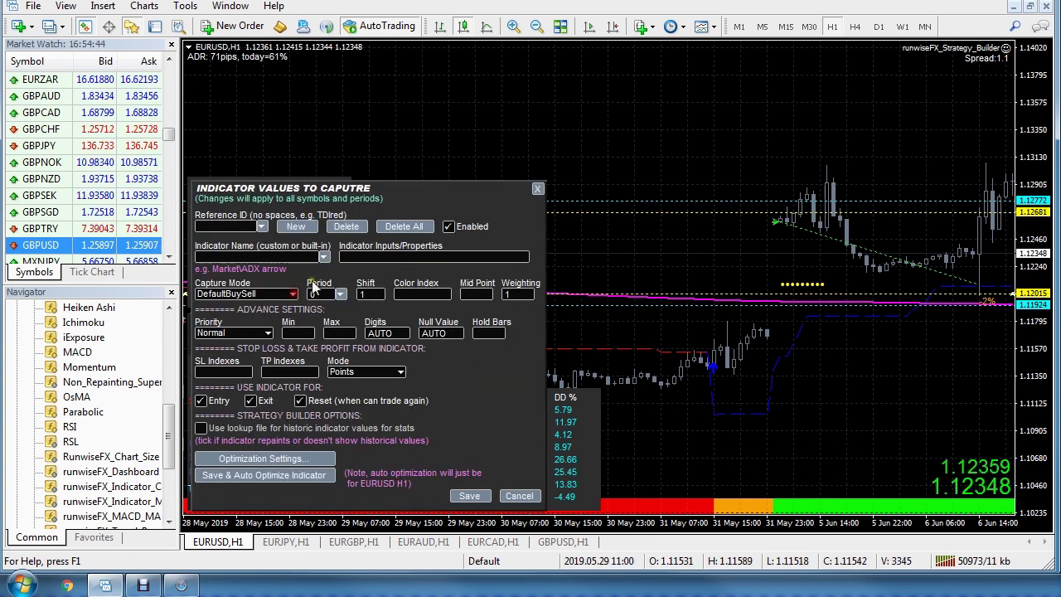
click(261, 226)
click(238, 210)
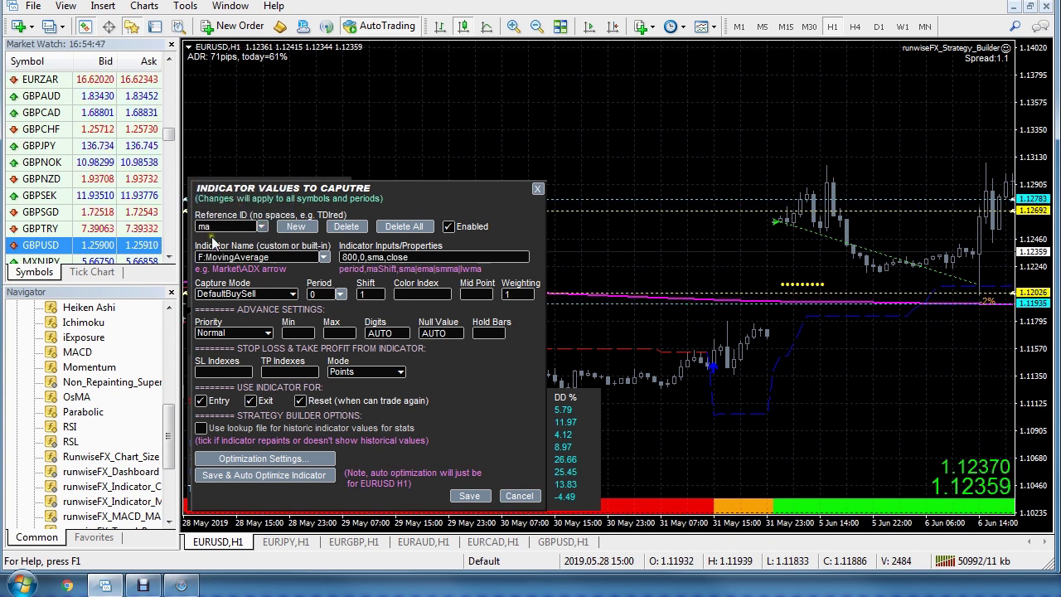
click(267, 334)
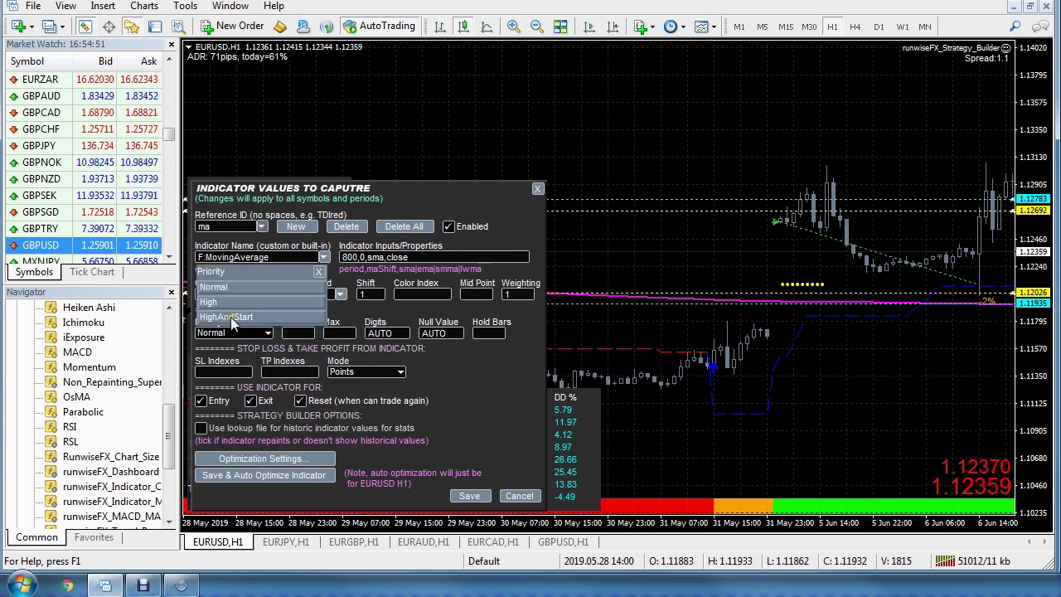
click(231, 316)
click(479, 496)
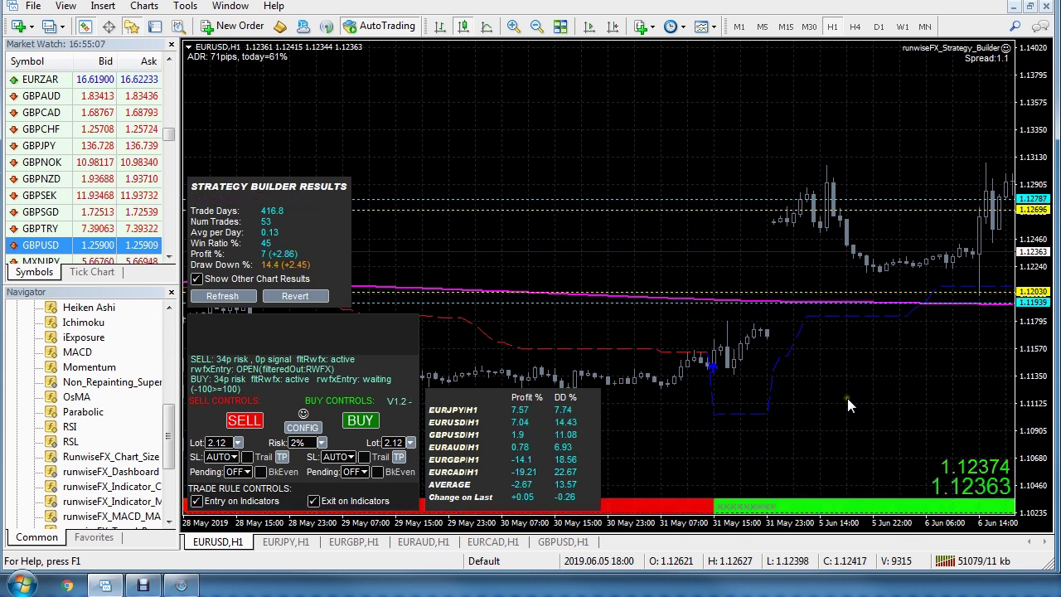
Step: Examine the filtered-out signals and simulated trades from May to early June 2019 relative to the moving average
drag(861, 406, 813, 217)
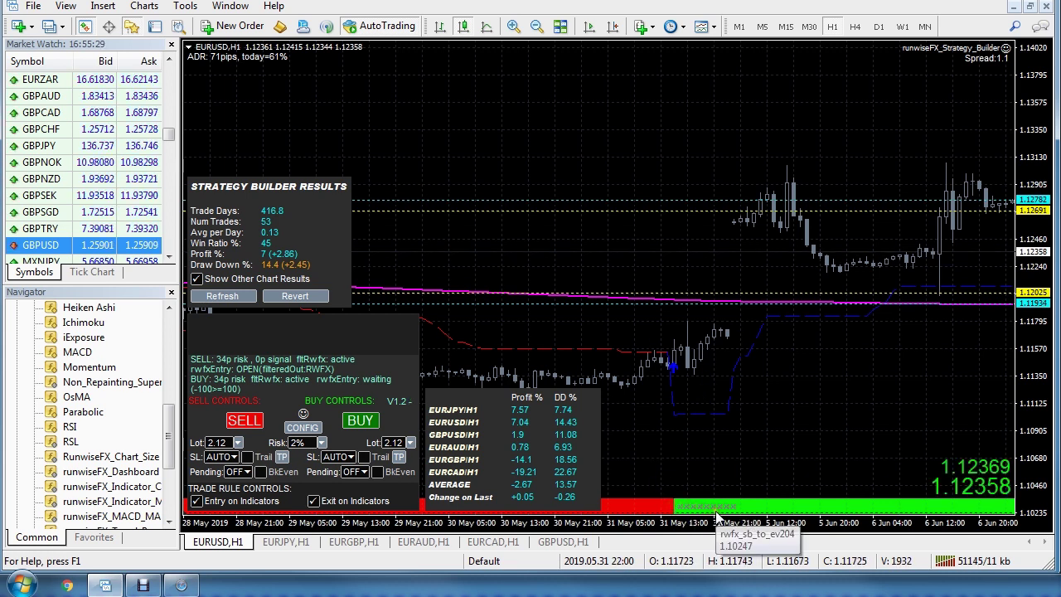
drag(712, 382, 750, 379)
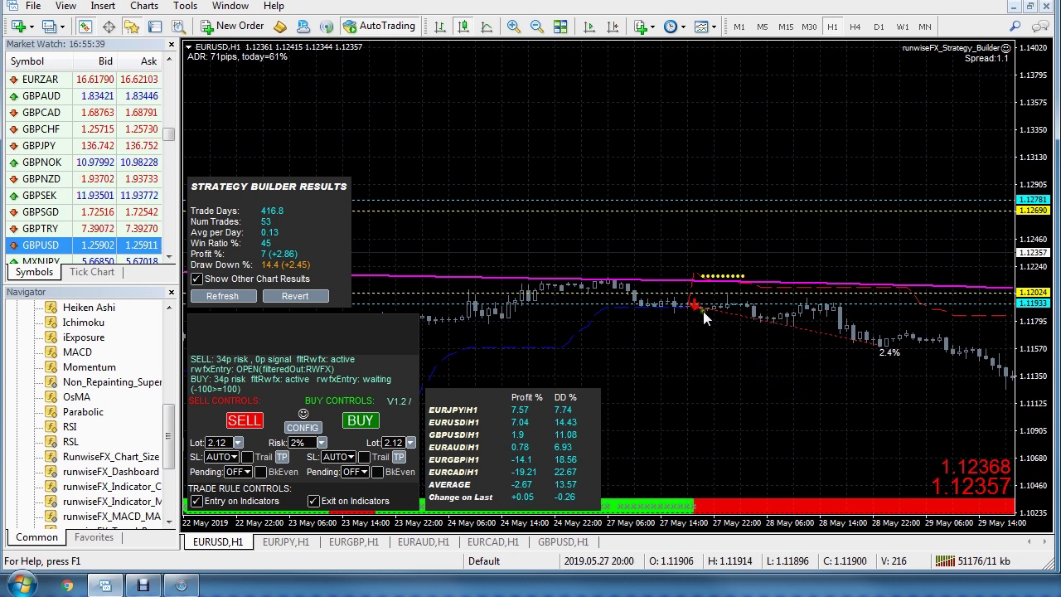
scroll(770, 381, up, 5)
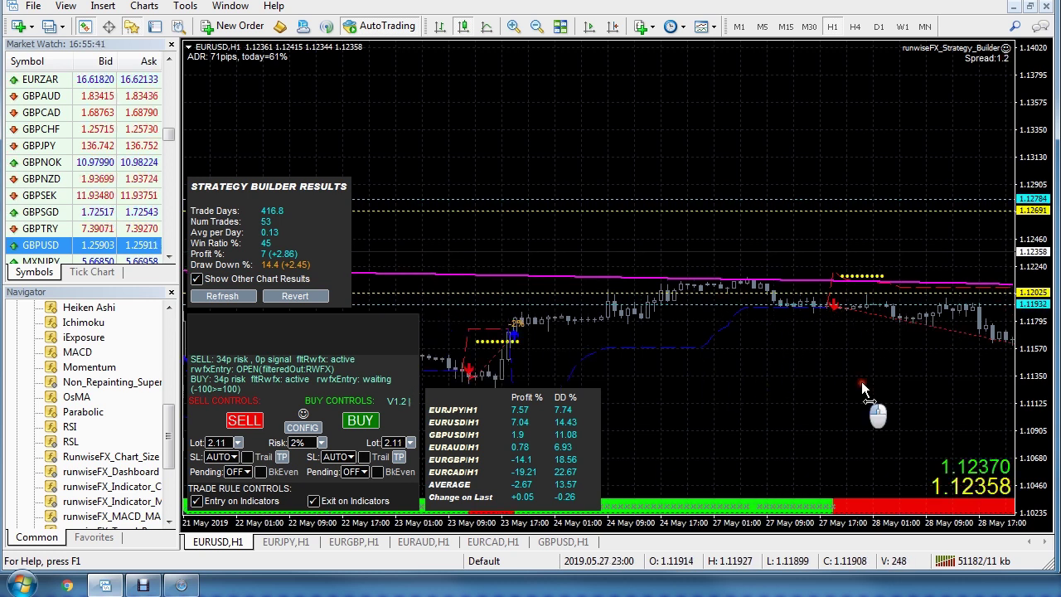
scroll(865, 408, up, 10)
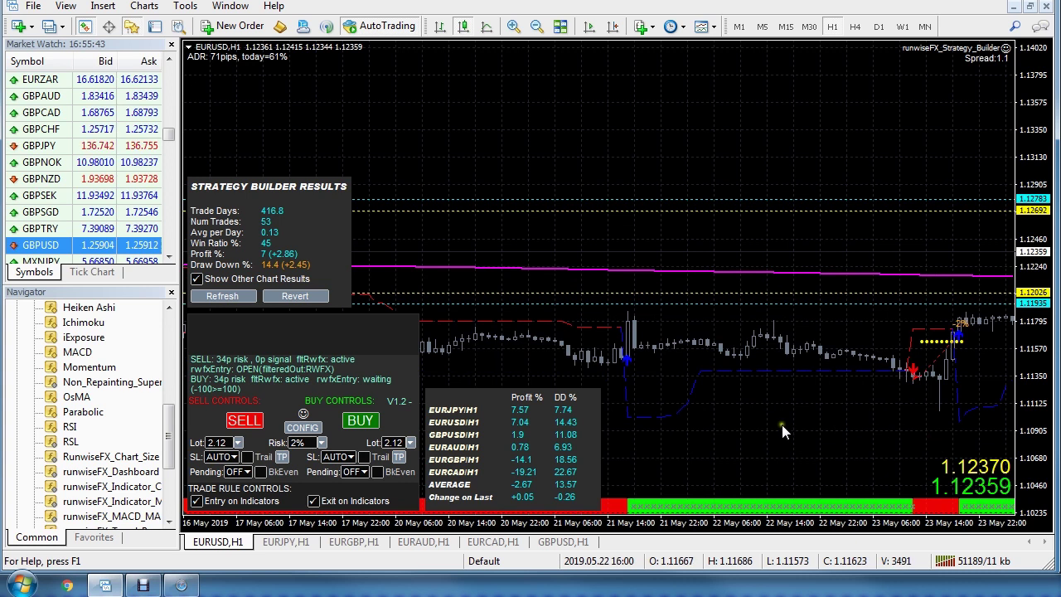
scroll(682, 343, down, 3)
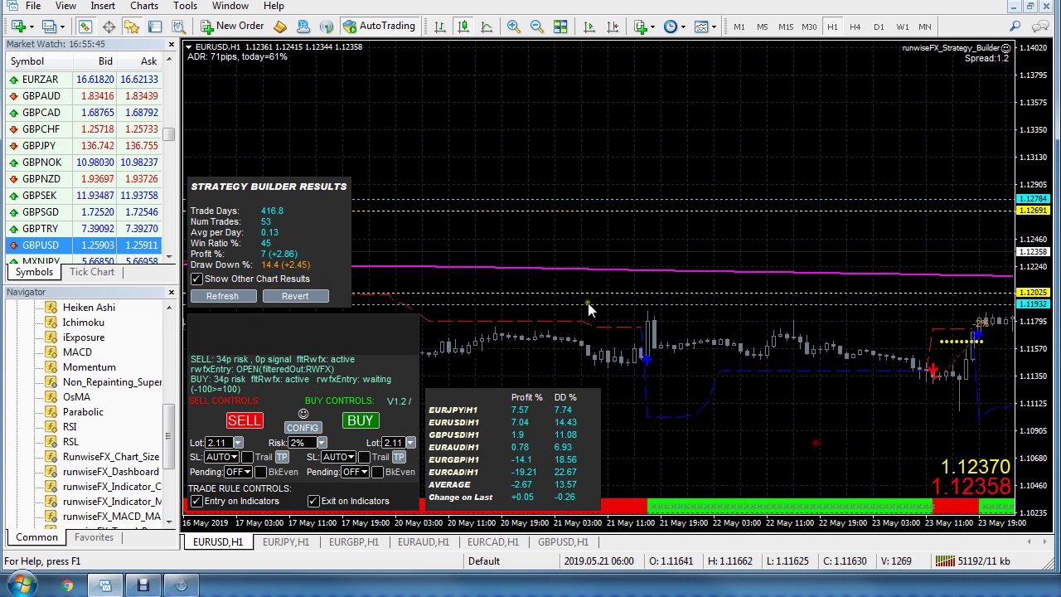
Step: Look up the quick load code for the Trend Scalp & Arrows indicator on the runwiseFX custom indicator settings page
scroll(722, 419, up, 2)
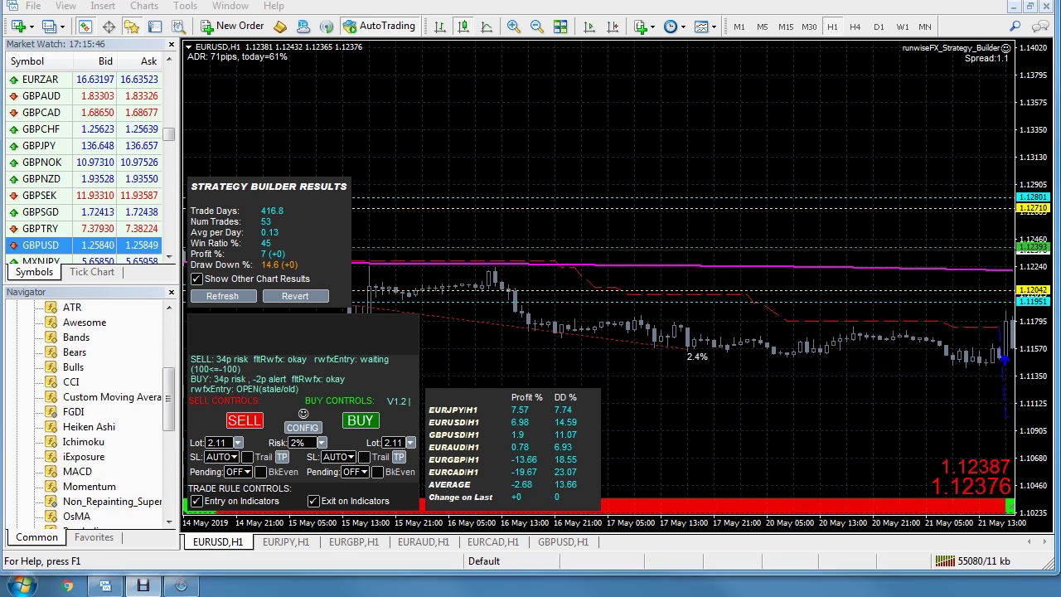
click(181, 585)
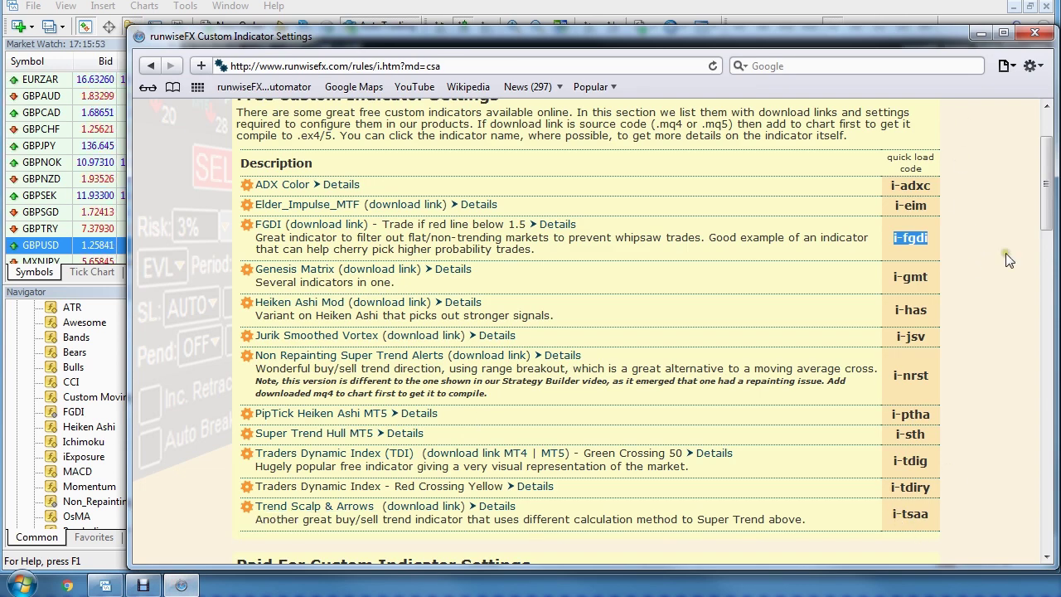
click(980, 33)
Step: Download the indicator configuration with quick load code i-tsaa, without replacing the existing configuration
click(303, 429)
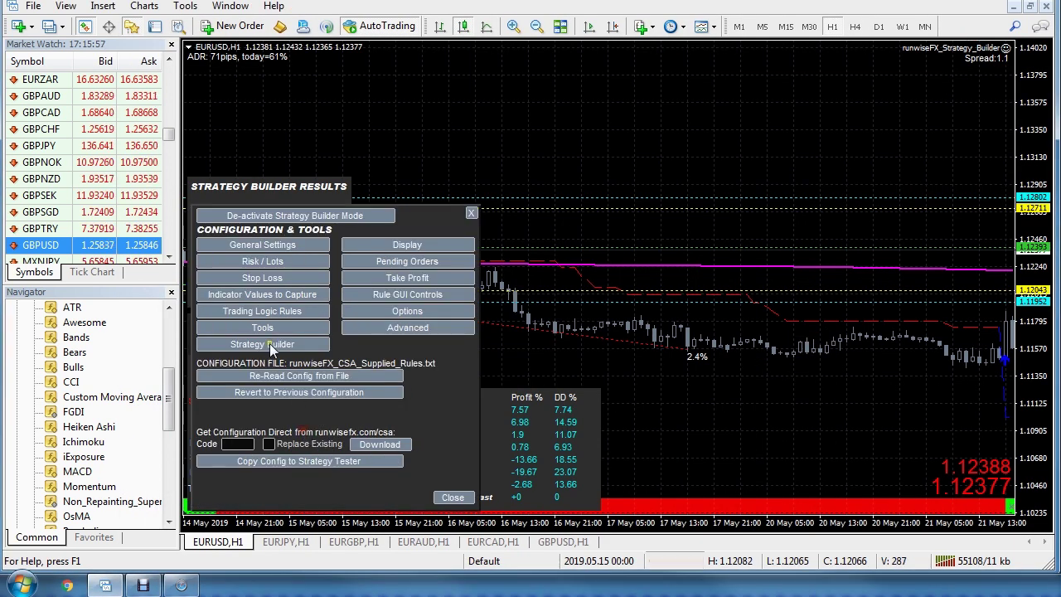
click(236, 443)
text(i)
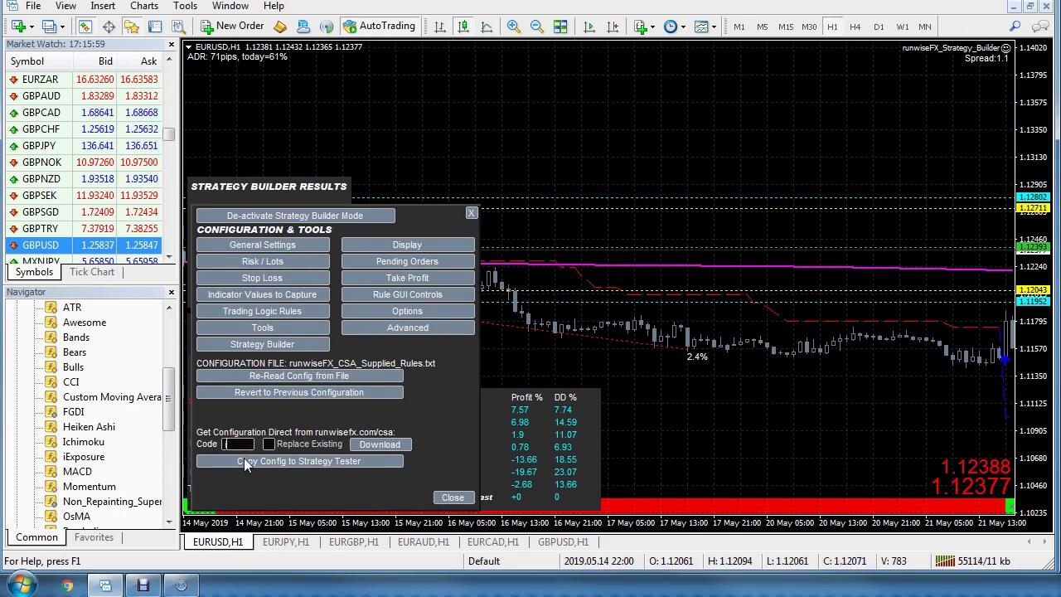
text(-tsaa)
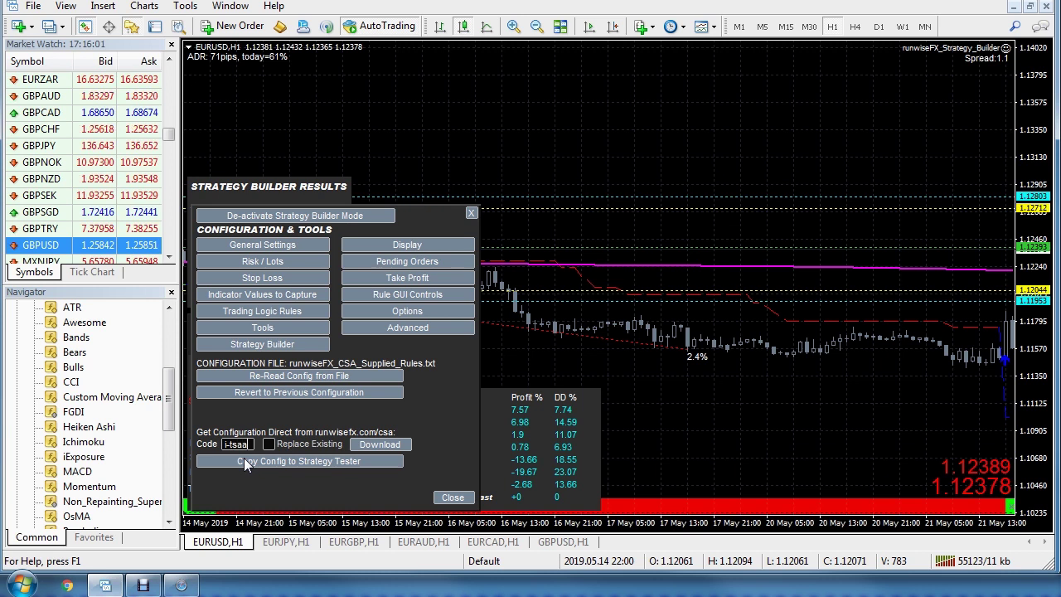
click(378, 444)
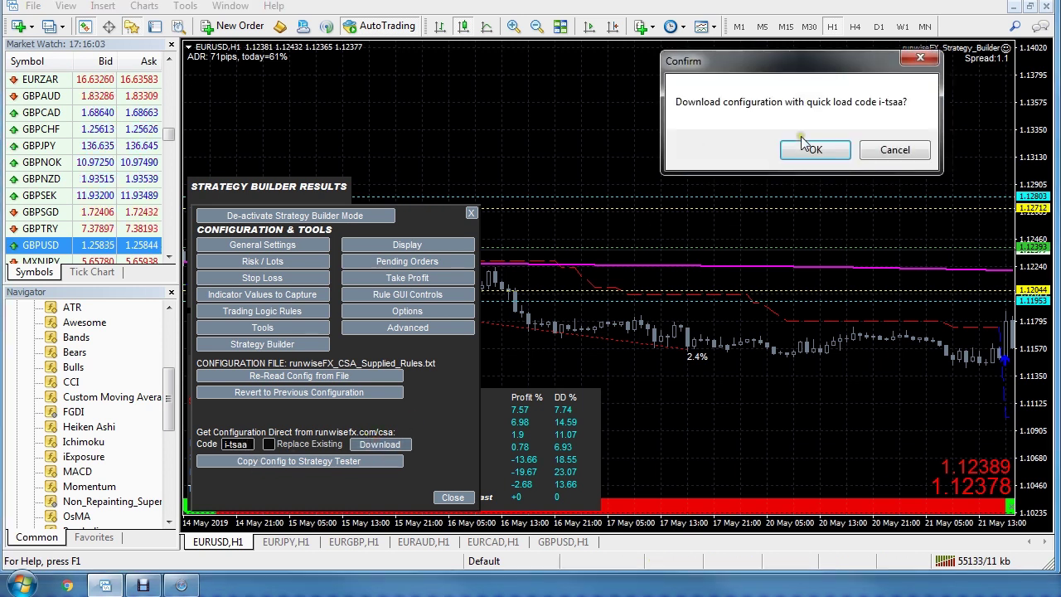
click(808, 149)
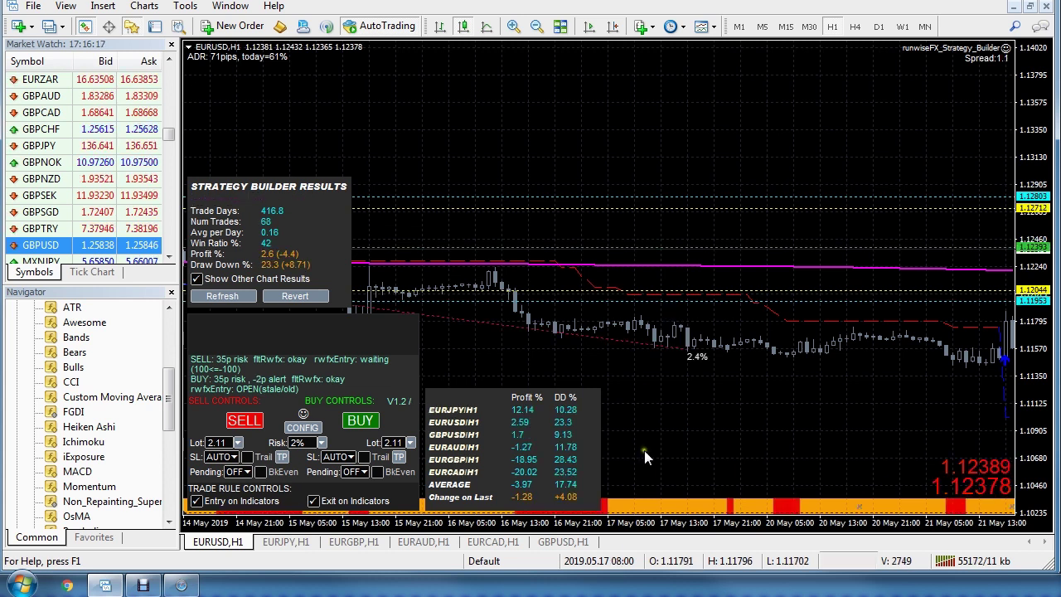
Step: Disable the ma indicator capture and save it
click(302, 427)
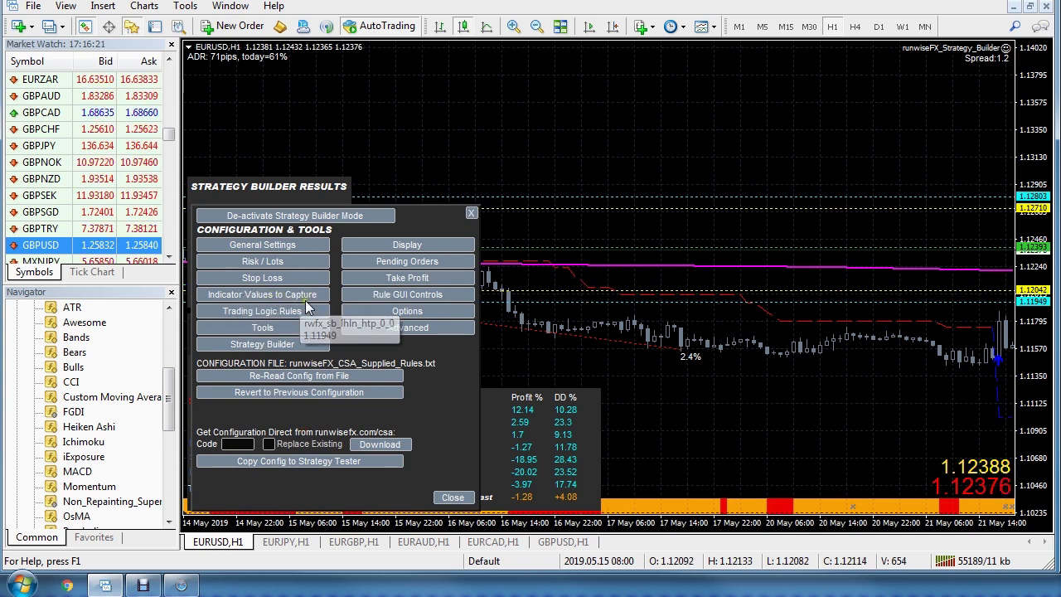
click(279, 299)
click(262, 226)
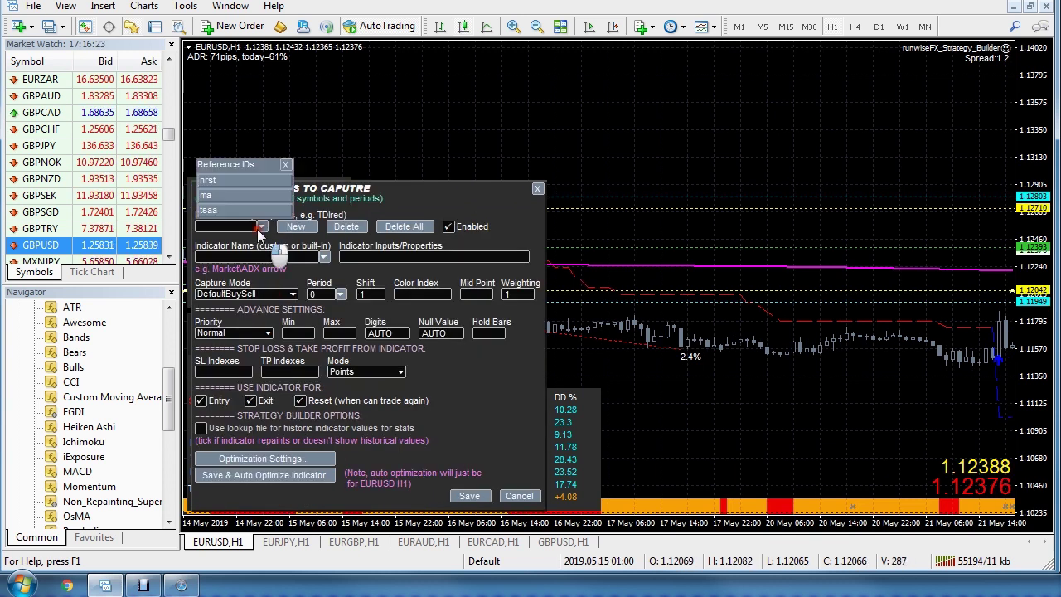
click(240, 205)
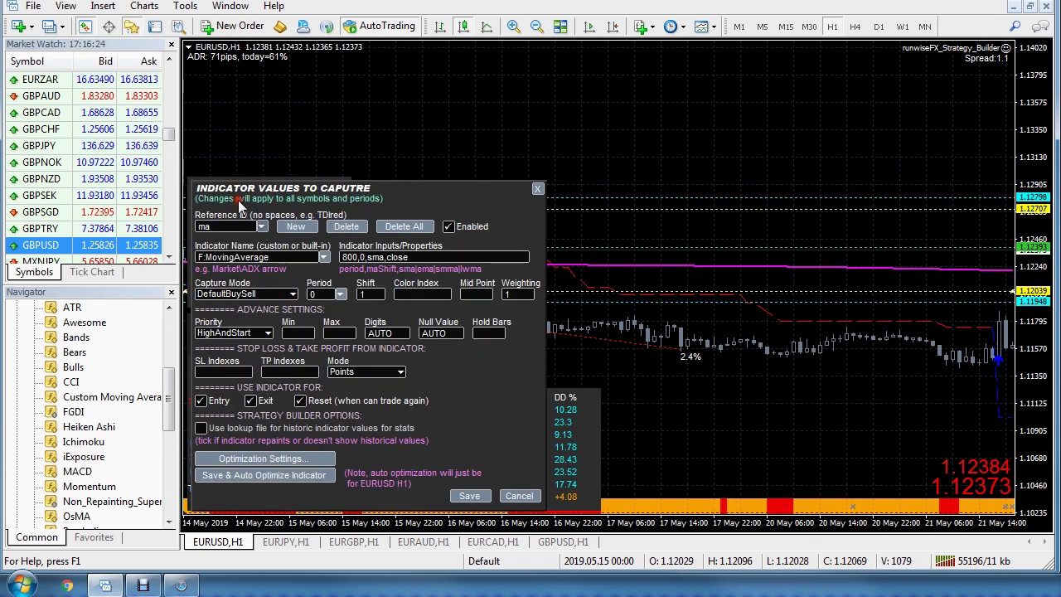
click(448, 226)
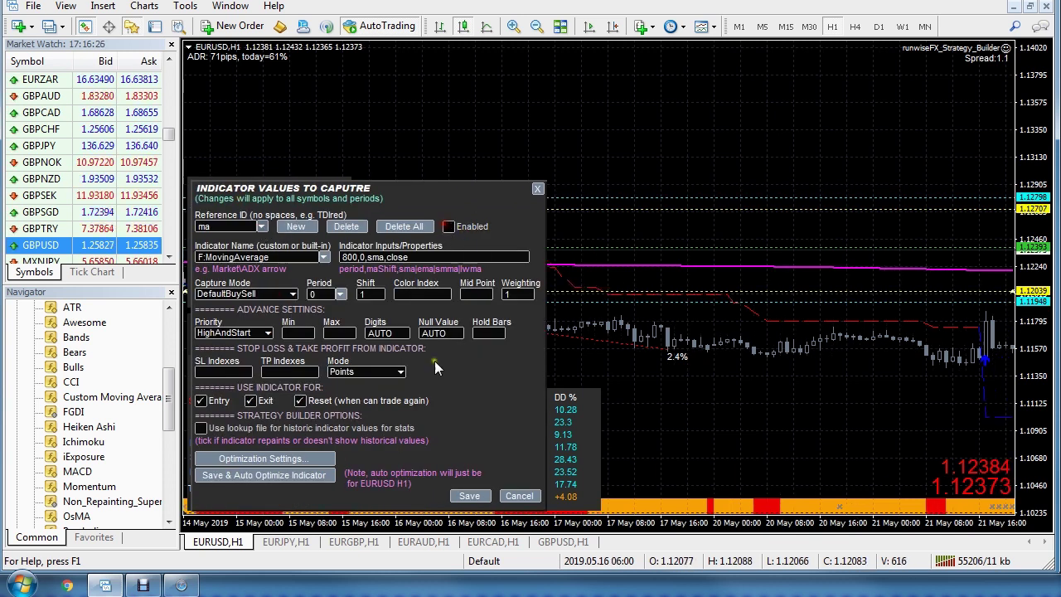
click(471, 496)
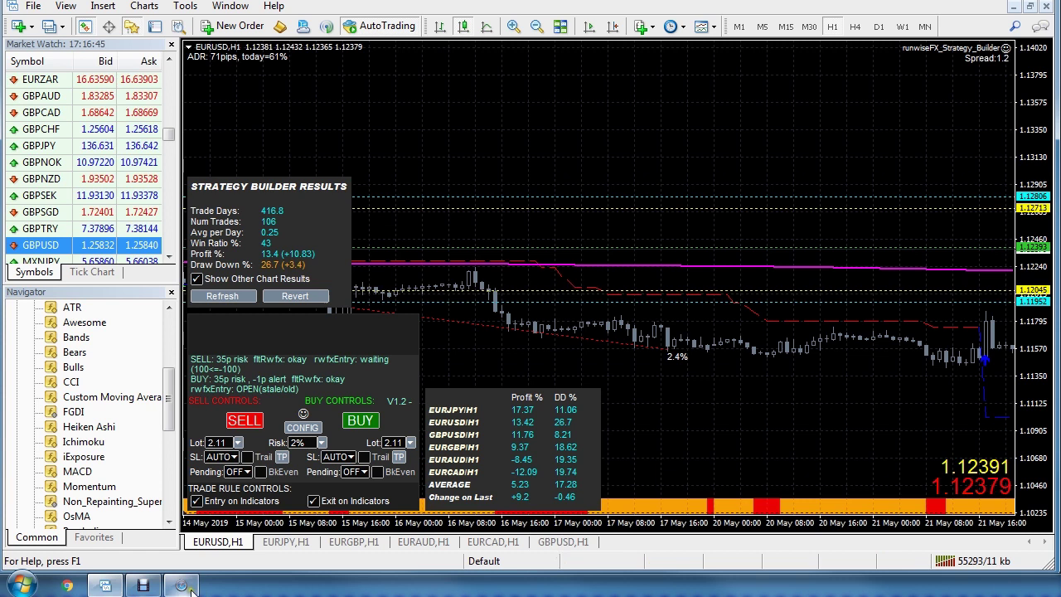
Step: Review the stop loss configuration, including its minimum, maximum and offset settings, without saving
mouse_move(191, 588)
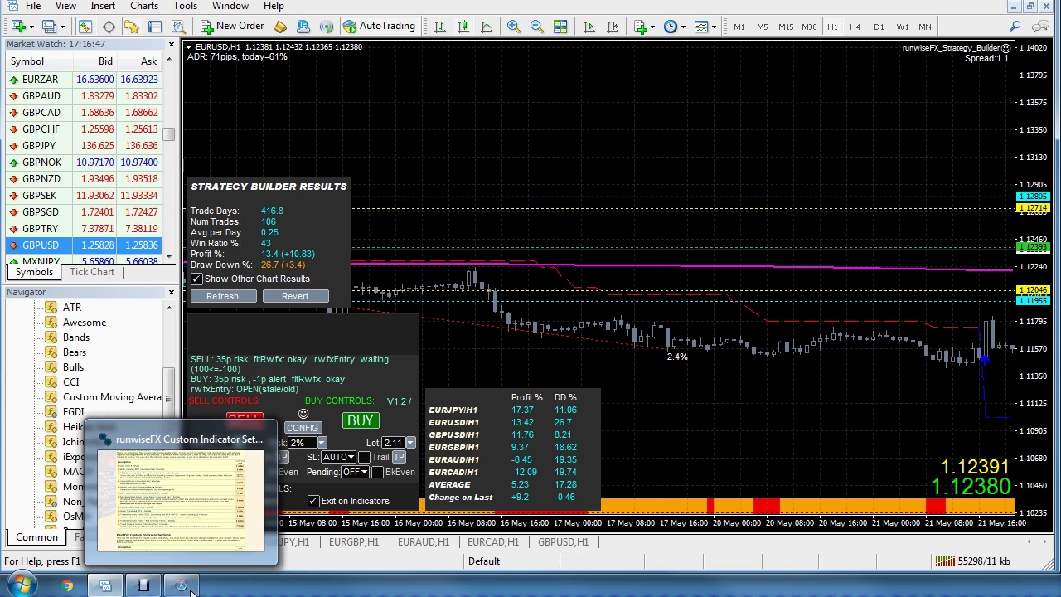
click(302, 427)
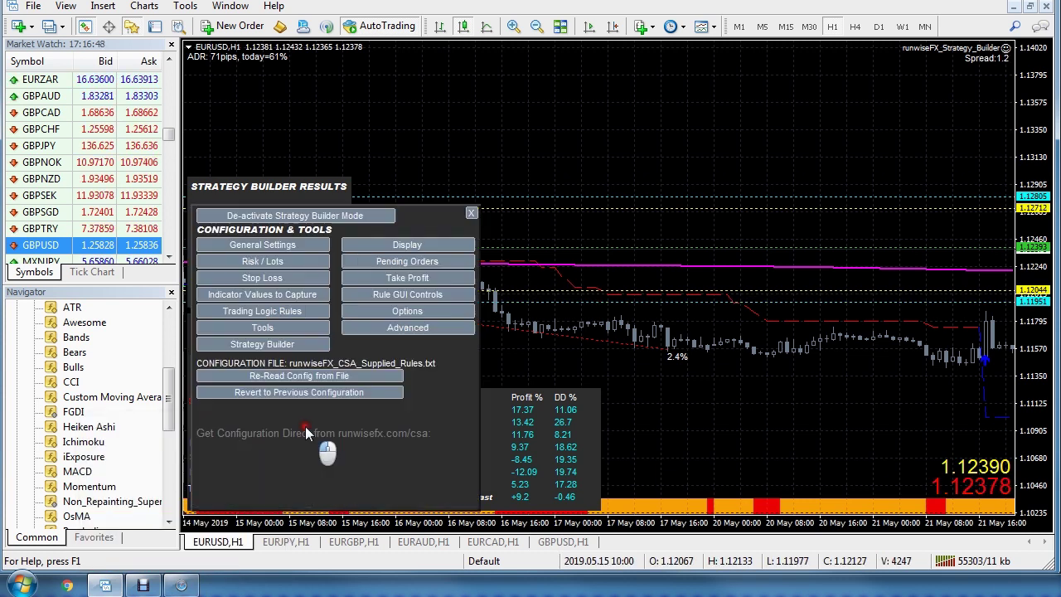
click(276, 279)
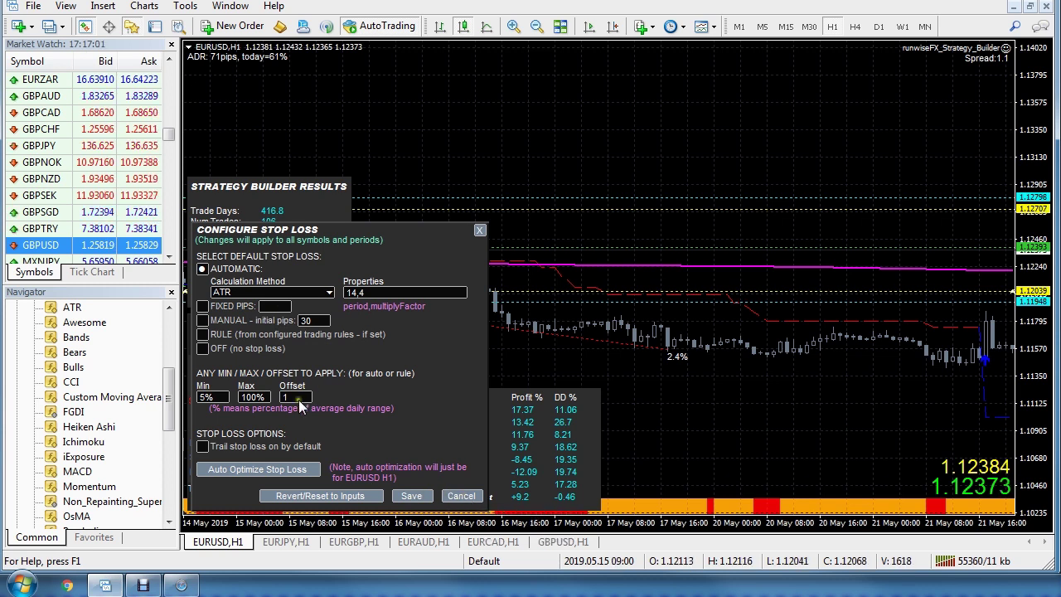
click(468, 499)
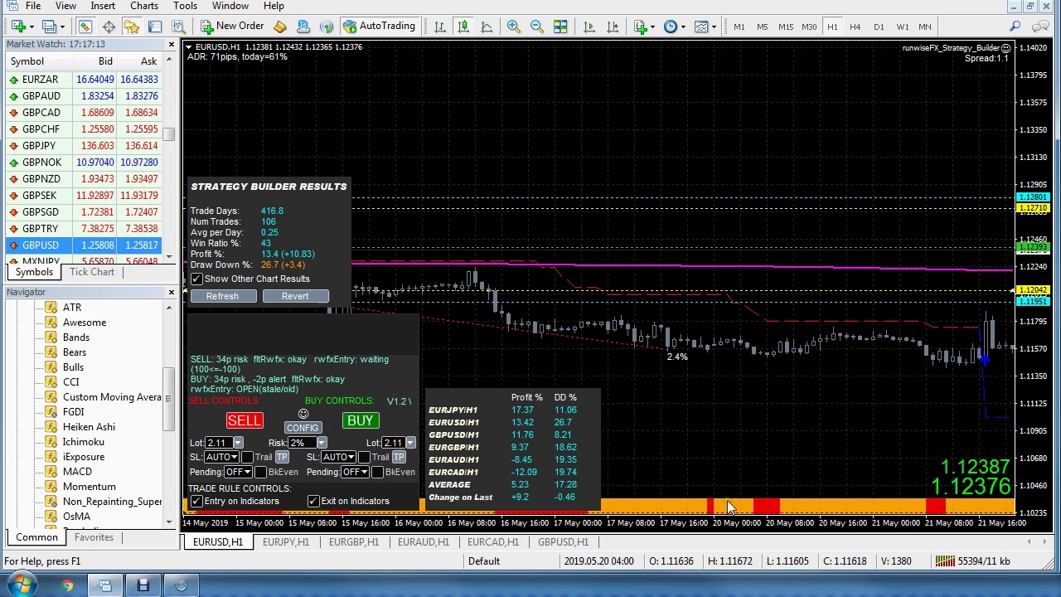
Step: Examine the 22 May 2019 buy trade on the EURUSD chart and the default auto mode options in the general settings
drag(852, 428, 782, 430)
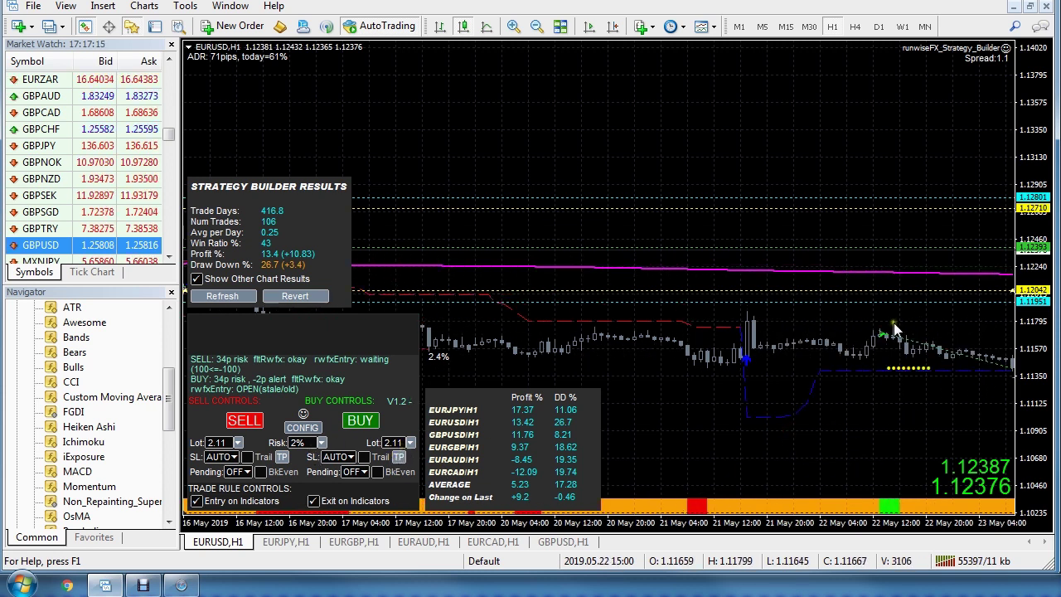
drag(896, 378, 876, 397)
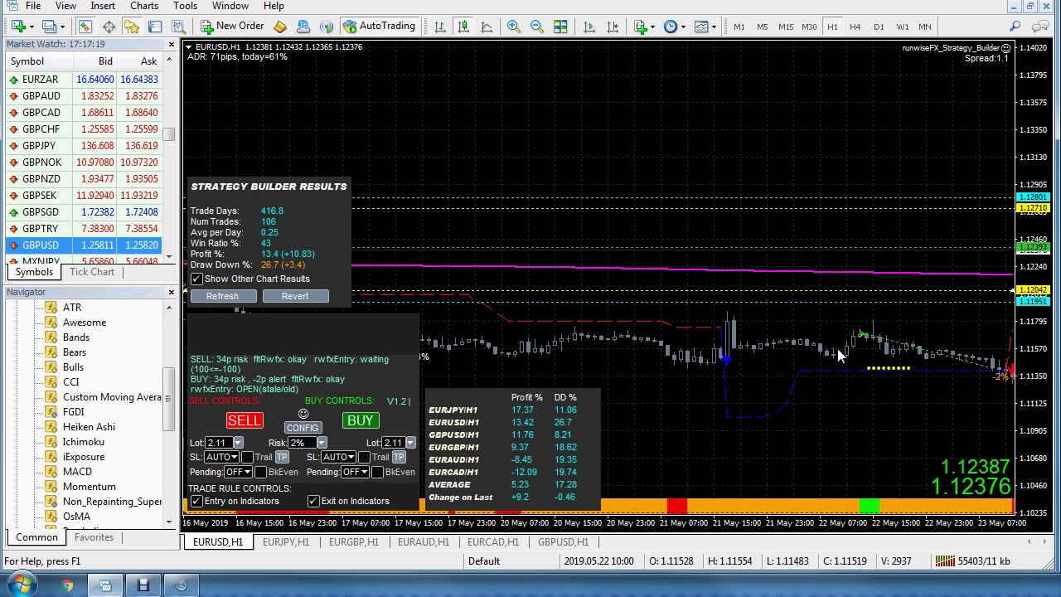
click(303, 427)
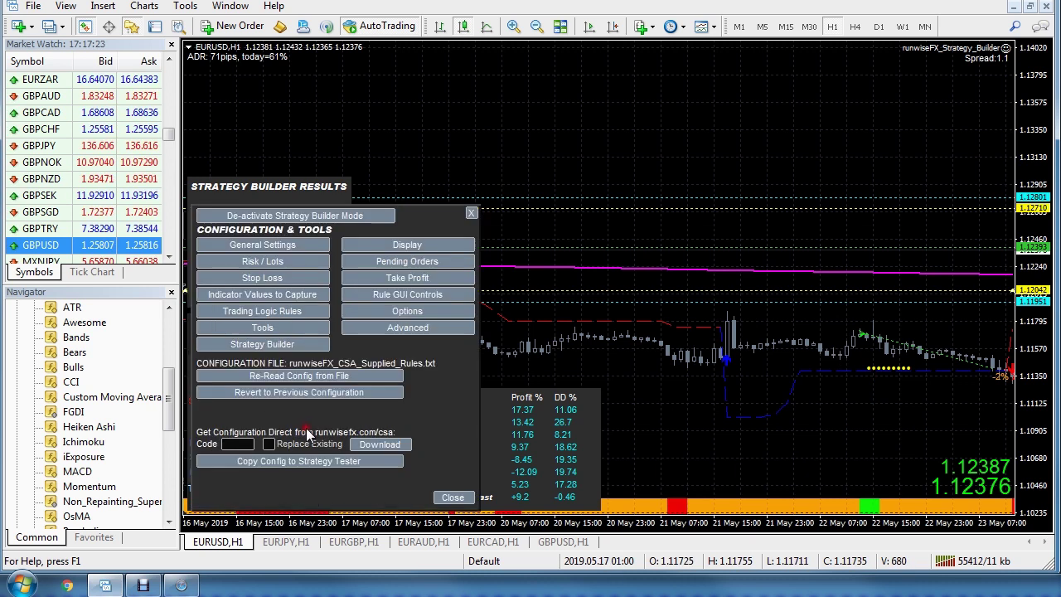
click(246, 247)
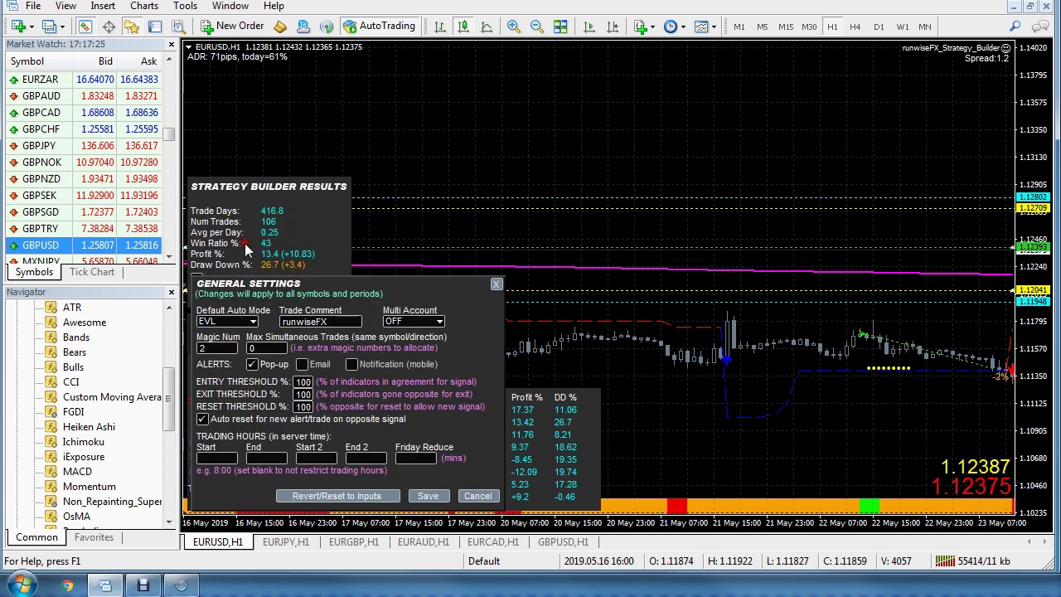
click(254, 324)
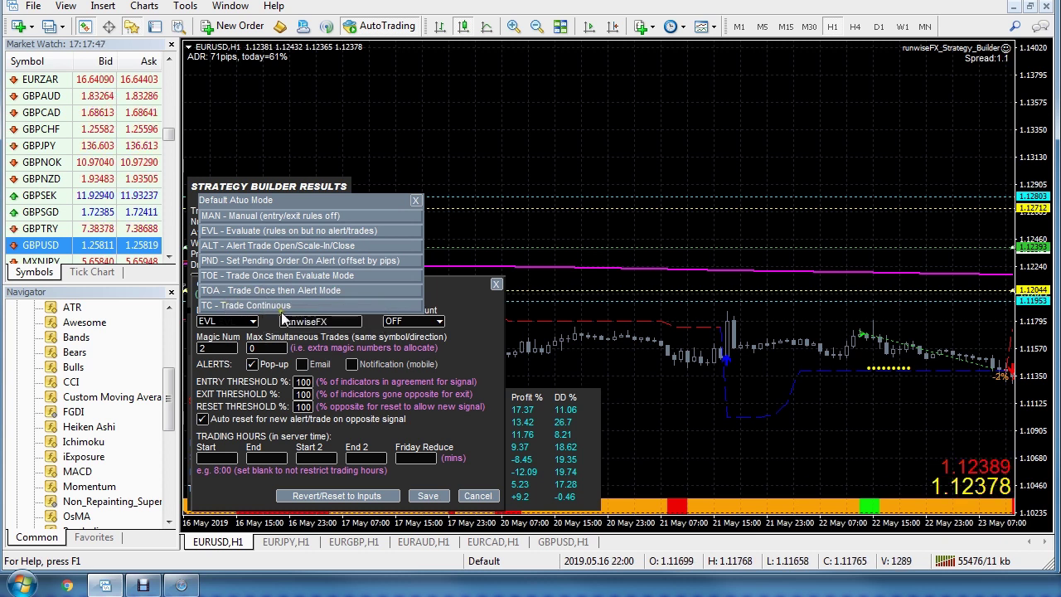
click(477, 495)
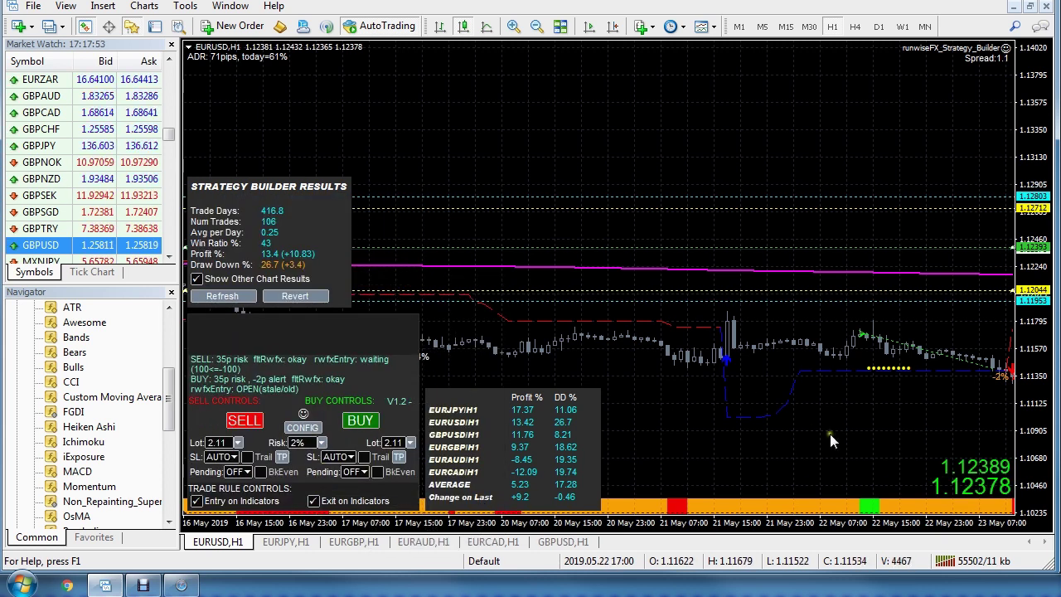
Step: Examine the 22 to 24 May 2019 trades and the entry, exit and reset thresholds in the general settings
drag(953, 448, 848, 461)
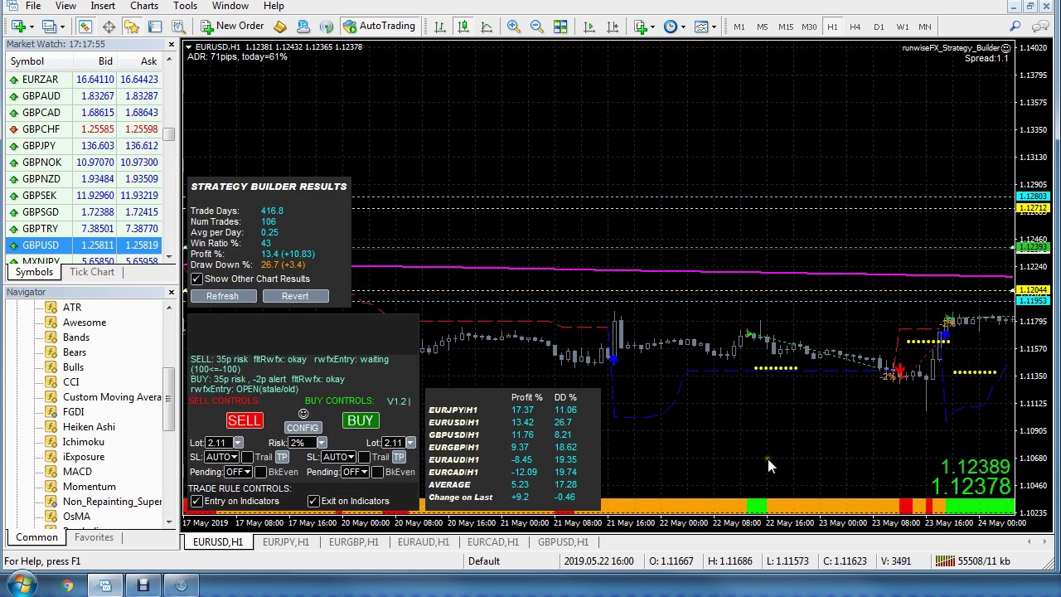
click(305, 428)
click(275, 246)
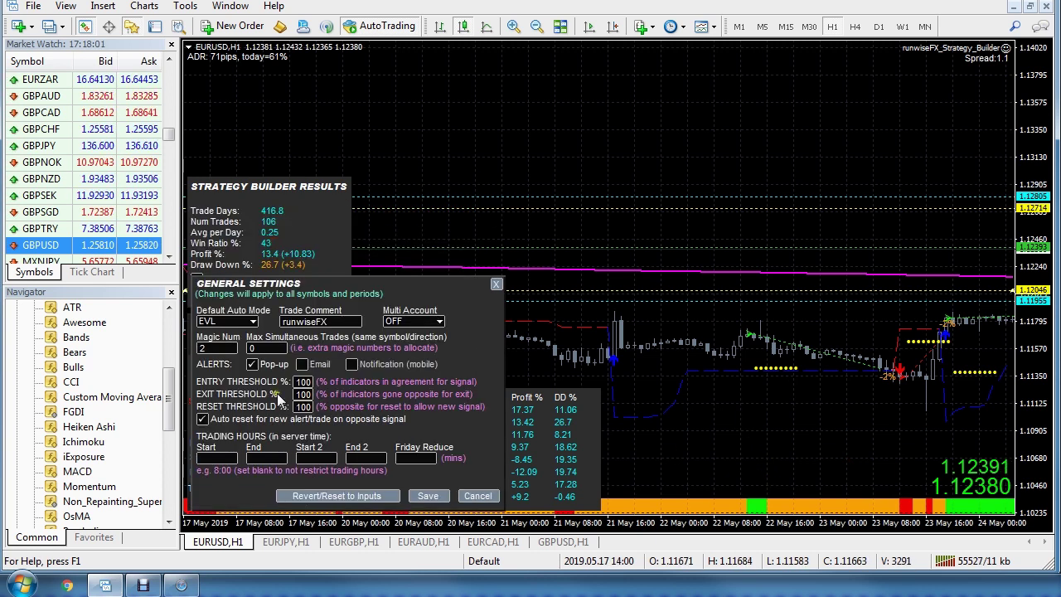
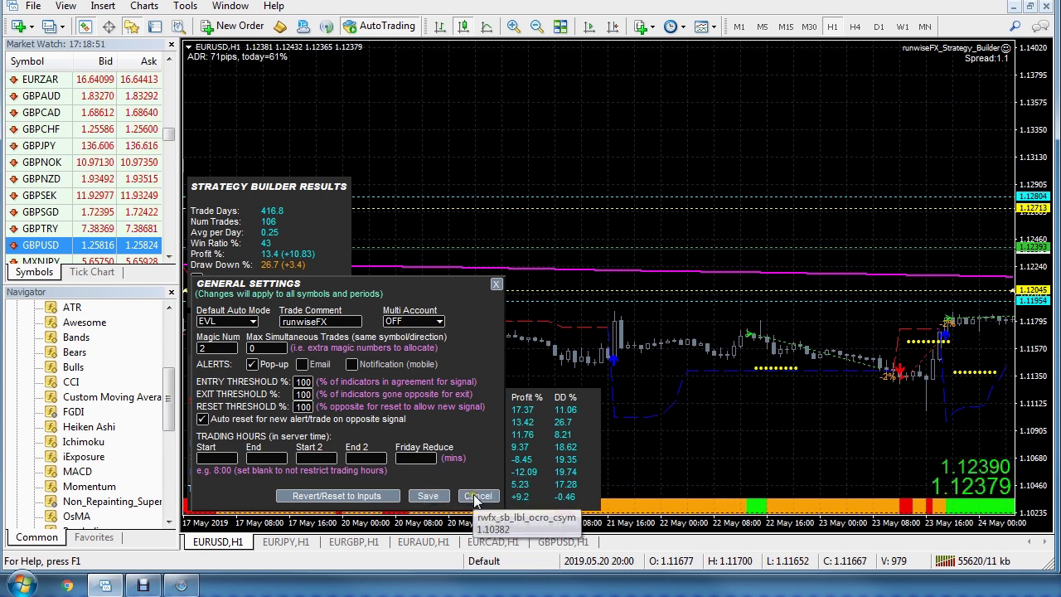
click(478, 495)
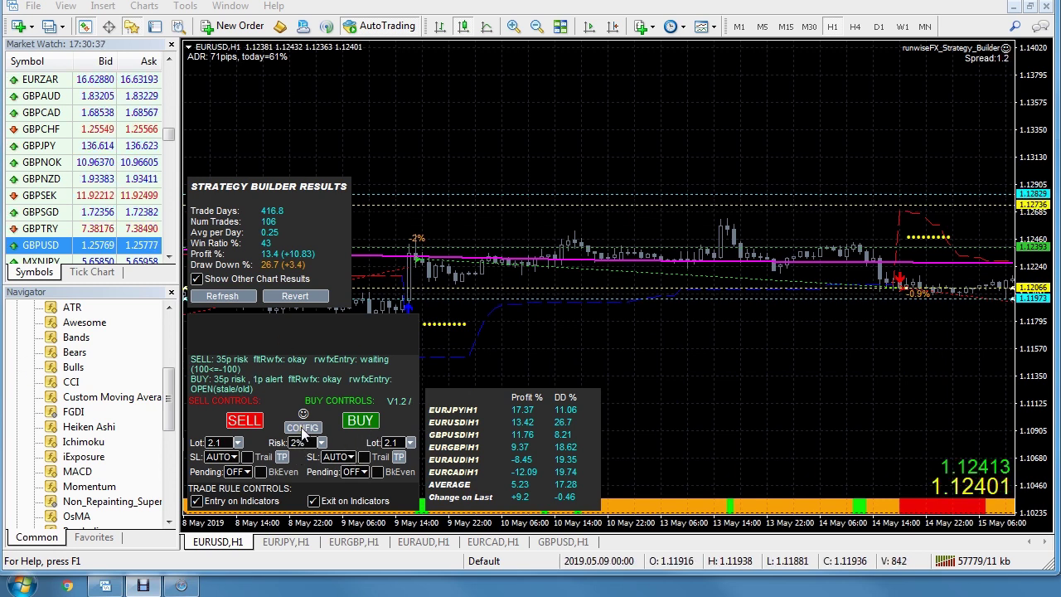
Step: Show Auto Mode among the panel items, save the display settings, and view the mode options for the buy side
click(302, 427)
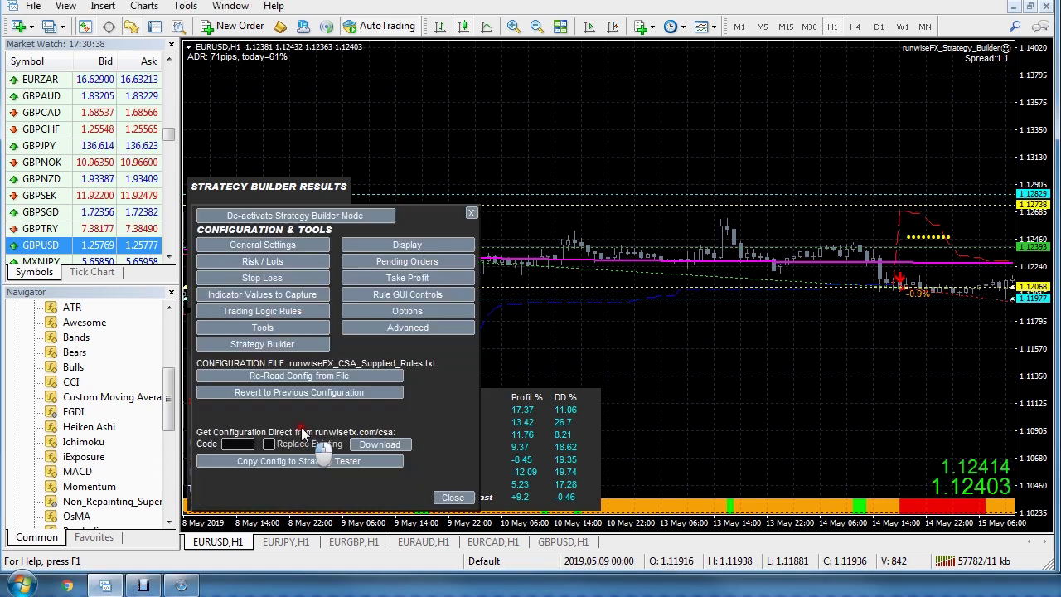
click(419, 246)
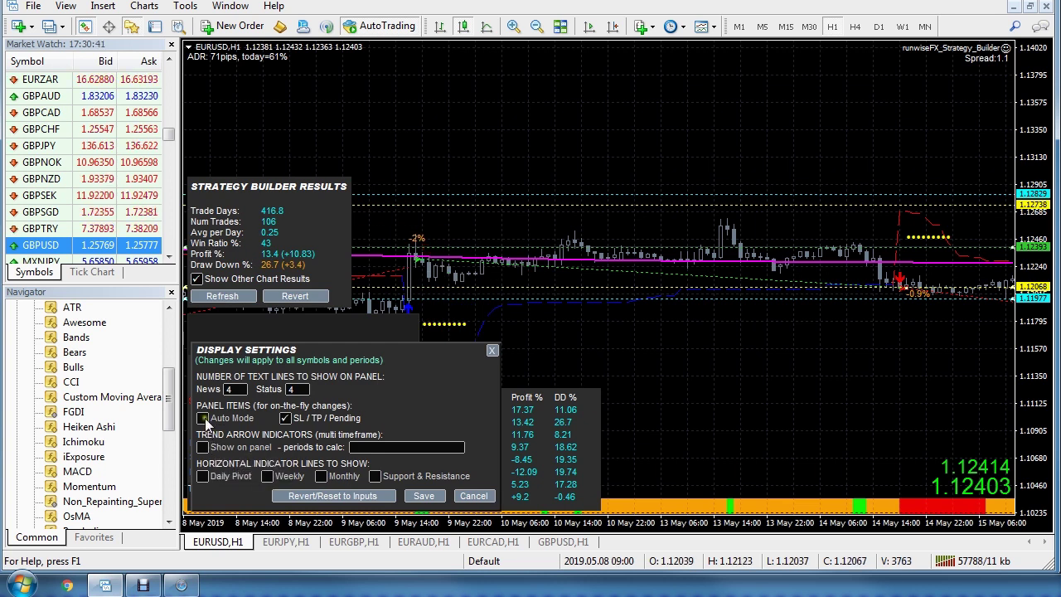
click(203, 418)
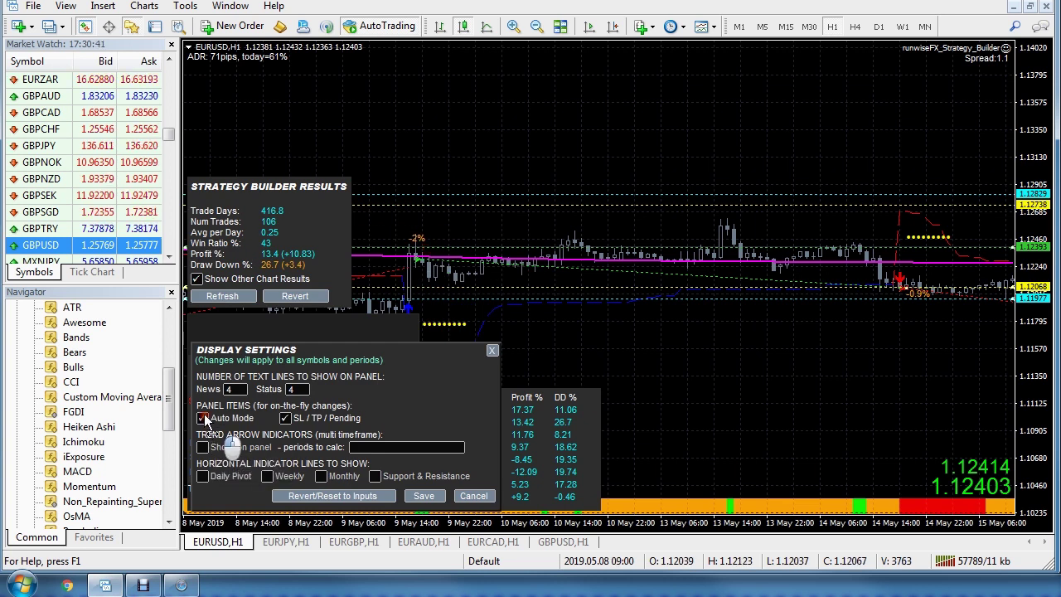
click(423, 495)
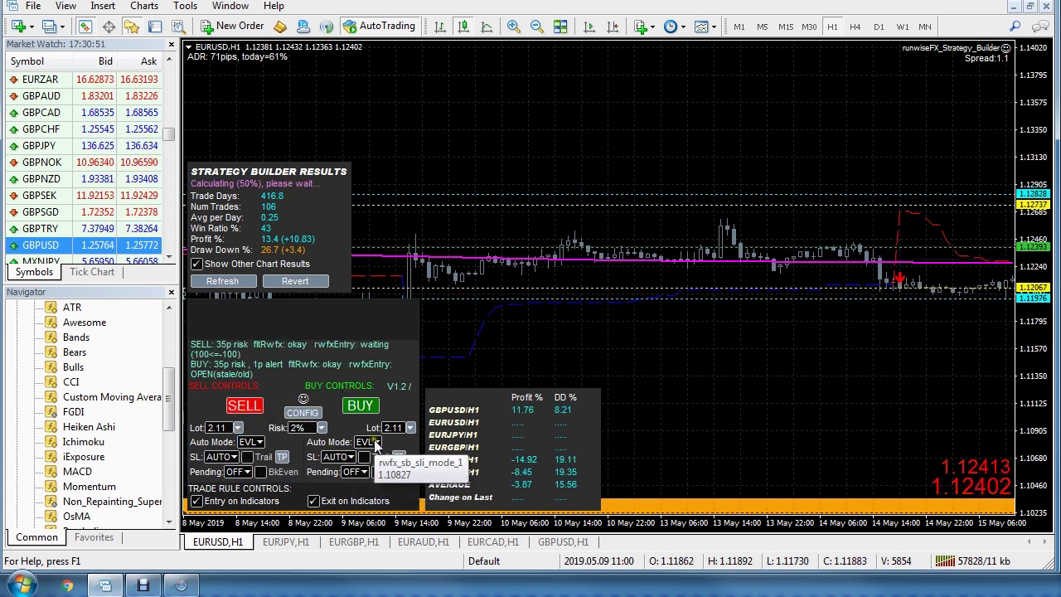
click(376, 443)
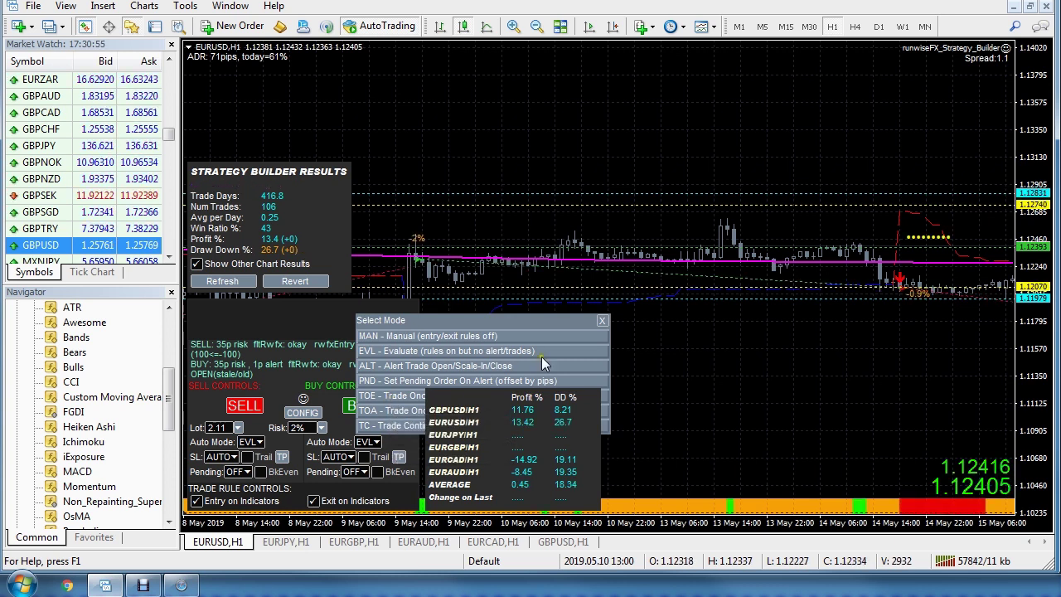
click(599, 320)
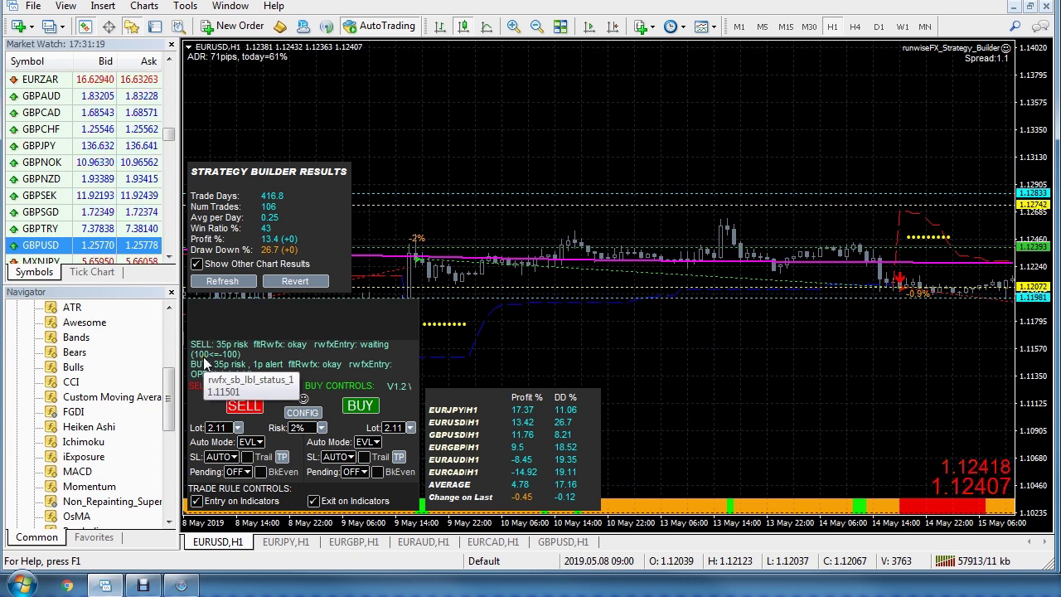
Step: Examine the most recent EURUSD bars and the signals back through early June 2019
click(692, 380)
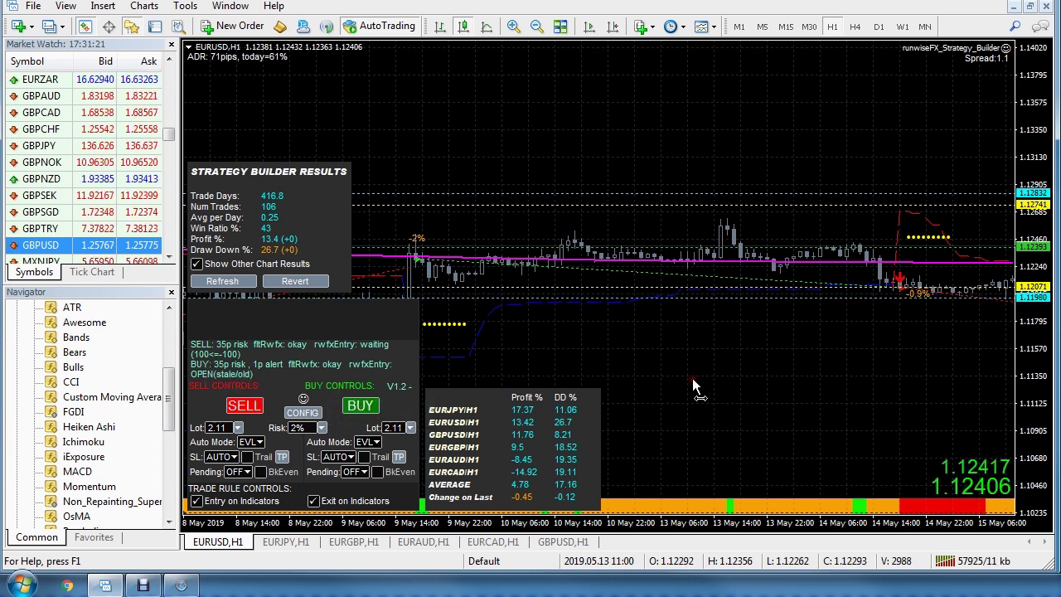
key(End)
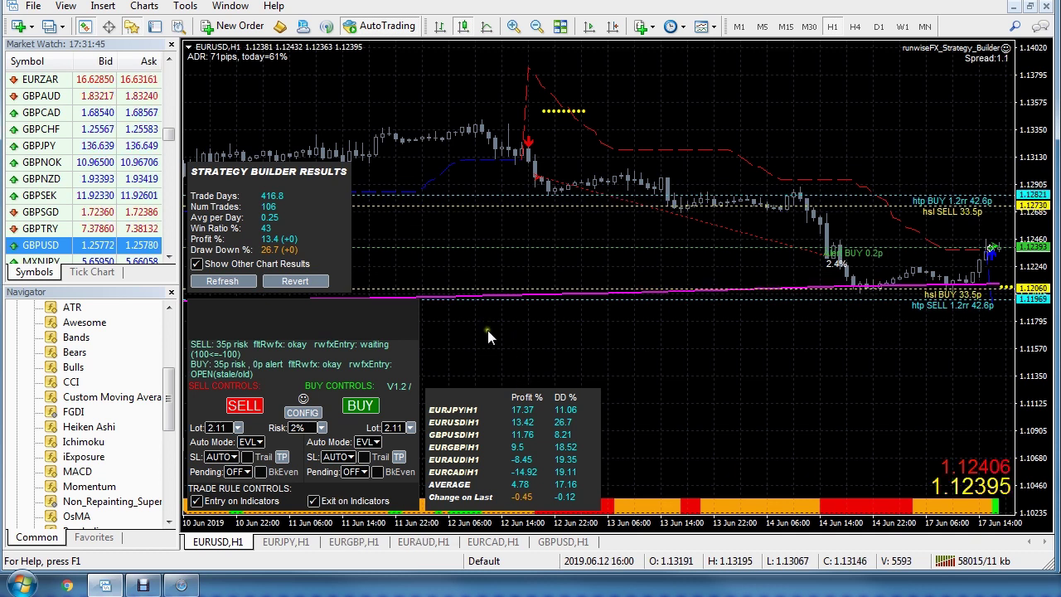
drag(466, 305, 814, 309)
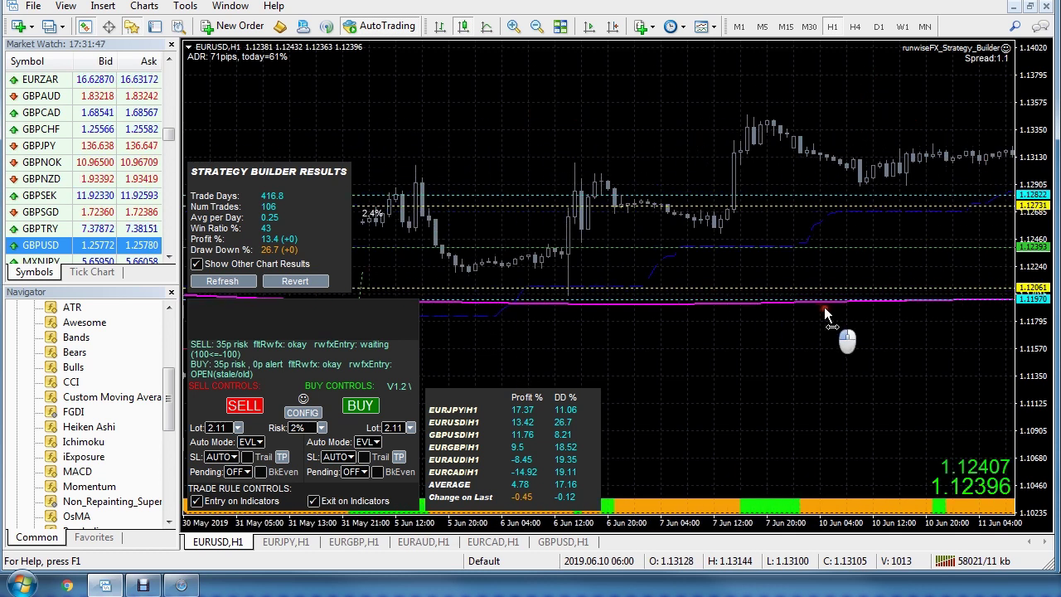
Step: Examine the late May 2019 EURUSD trades on the chart and the exit threshold in the general settings
drag(580, 295, 871, 275)
drag(515, 258, 800, 237)
mouse_move(458, 240)
mouse_down()
mouse_move(913, 214)
mouse_move(832, 225)
mouse_move(735, 214)
mouse_up()
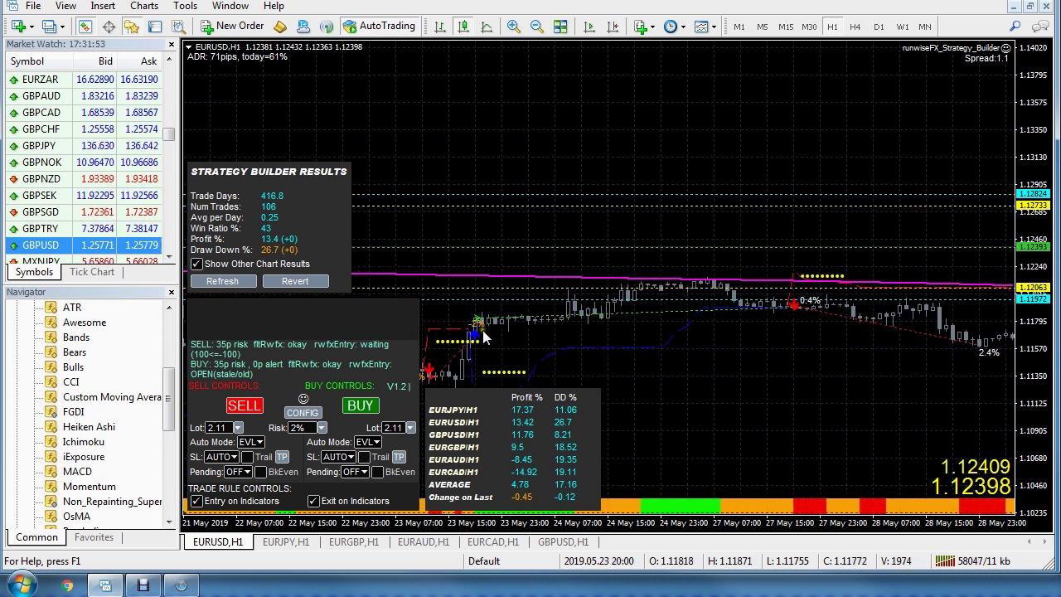
scroll(805, 345, down, 2)
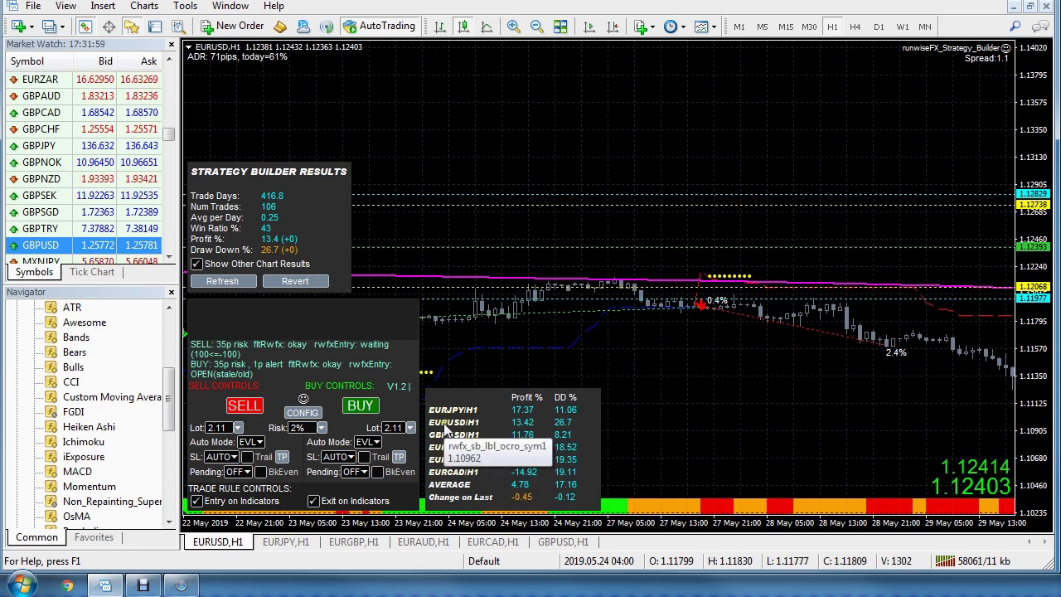
click(303, 412)
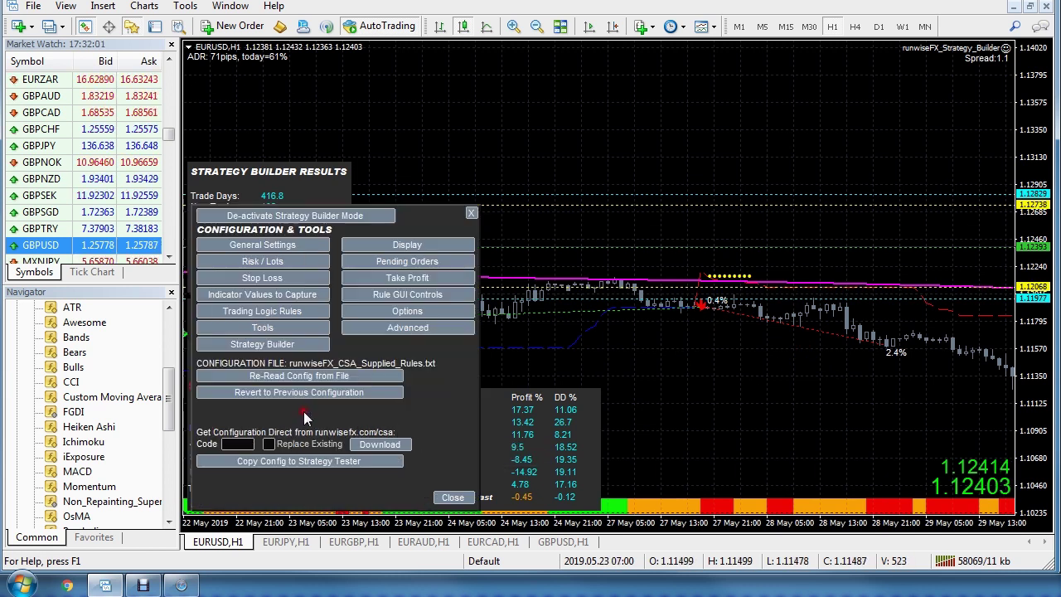
click(271, 247)
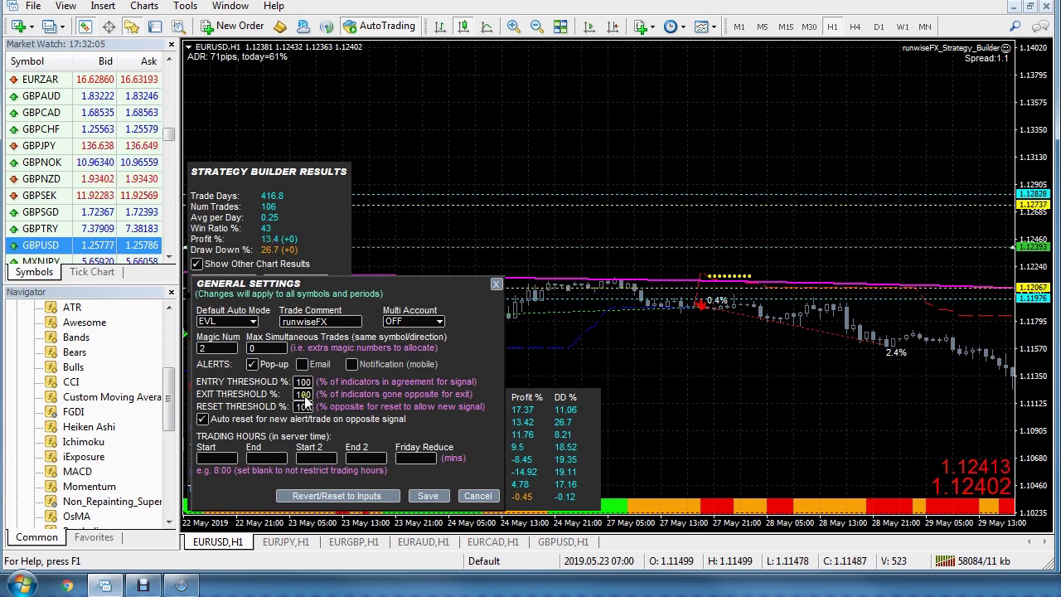
click(483, 496)
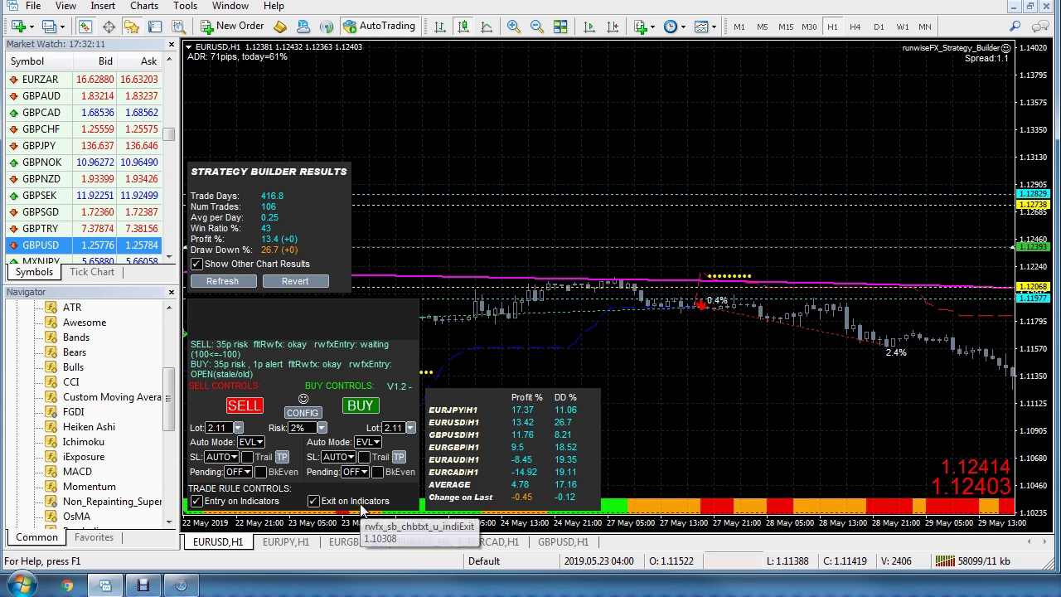
Step: Set the default value of the tickBox.indiExit rule control to 0, save it, and revert the change
click(303, 413)
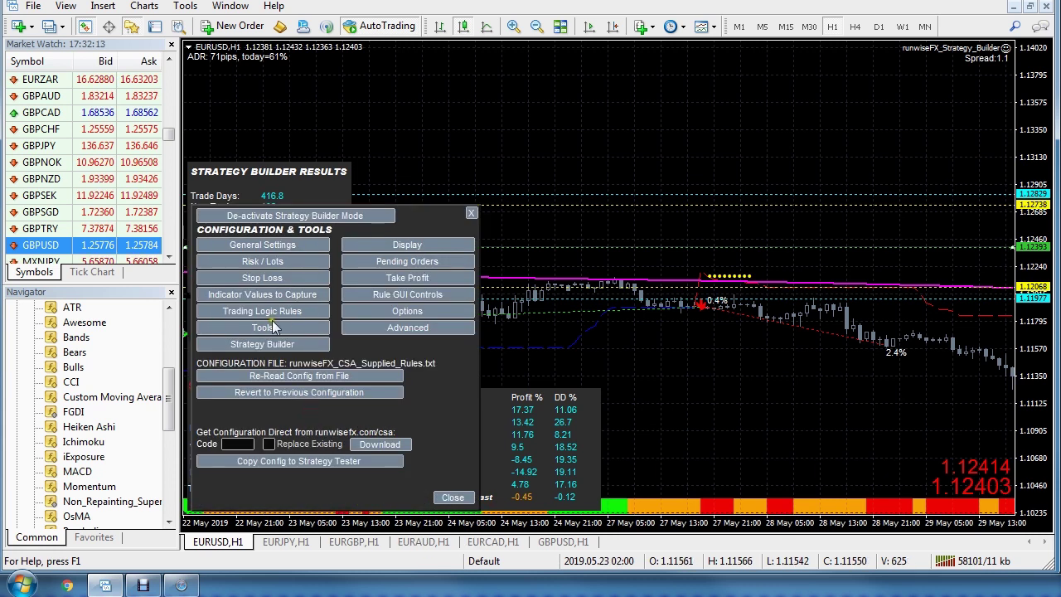
click(401, 295)
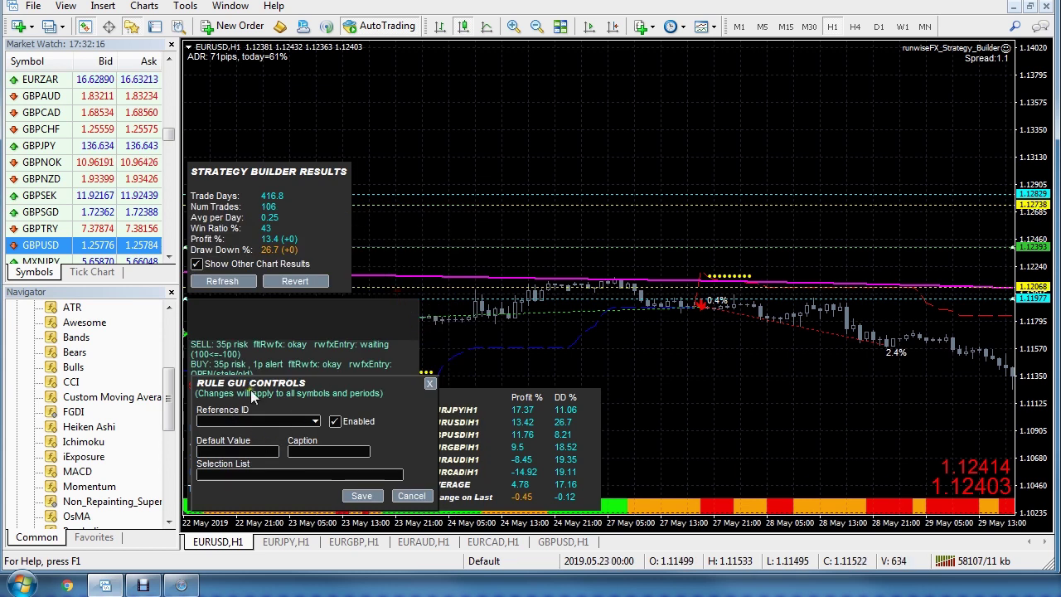
click(315, 420)
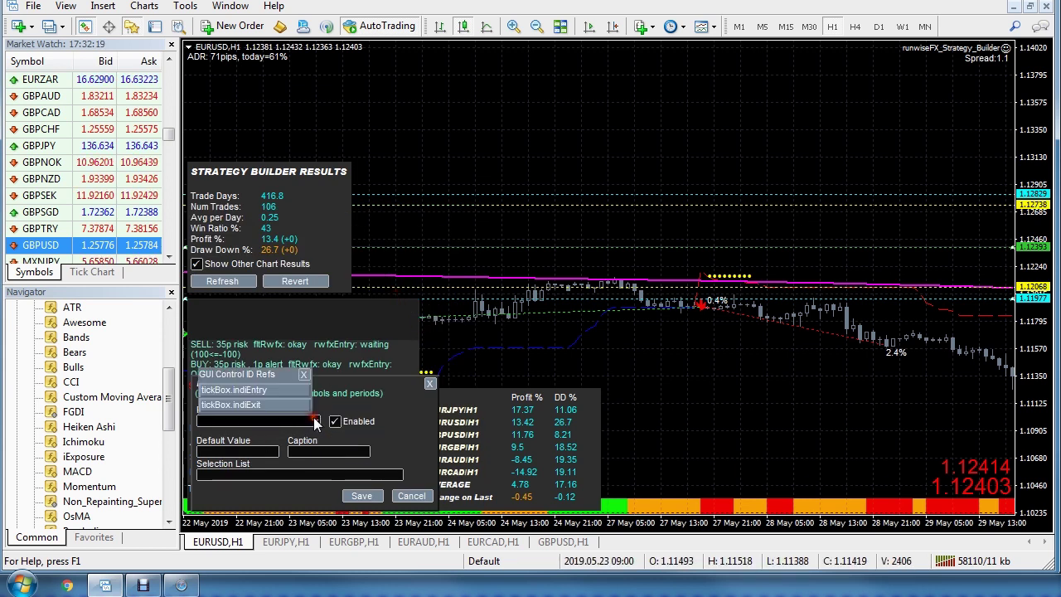
click(257, 406)
click(231, 452)
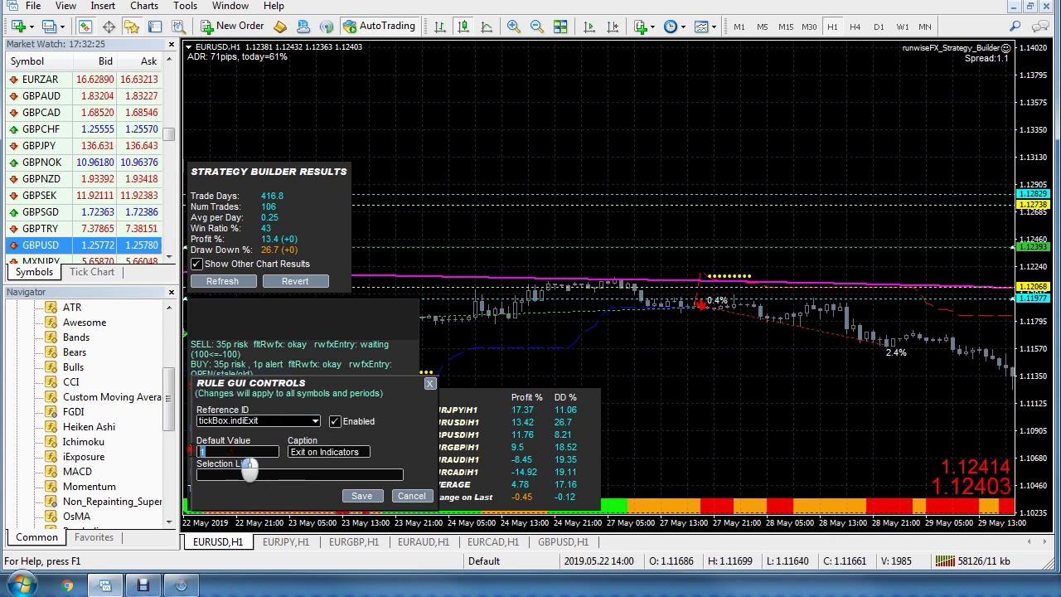
text(0)
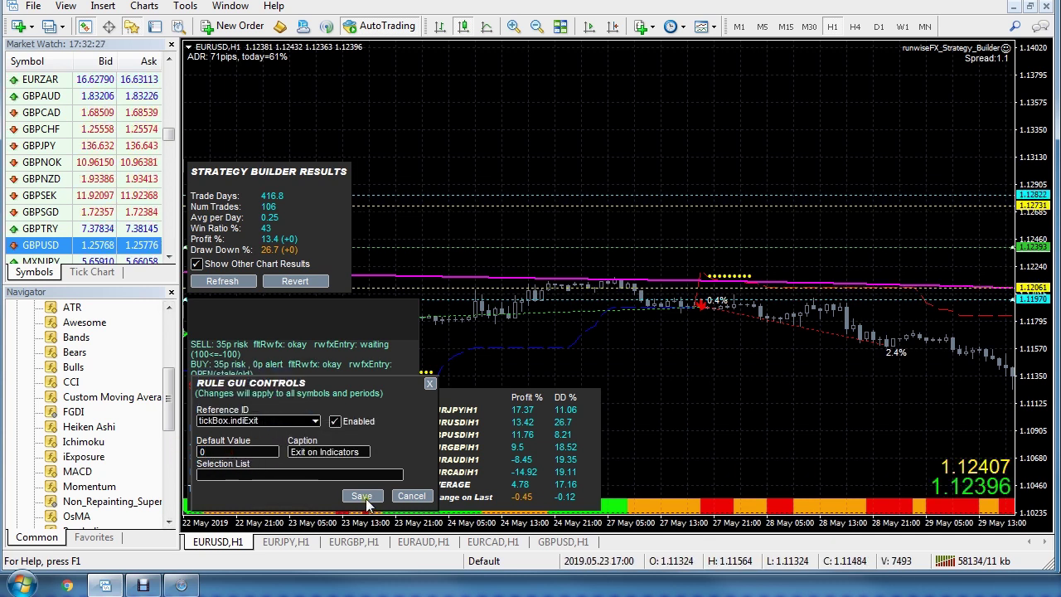
click(362, 495)
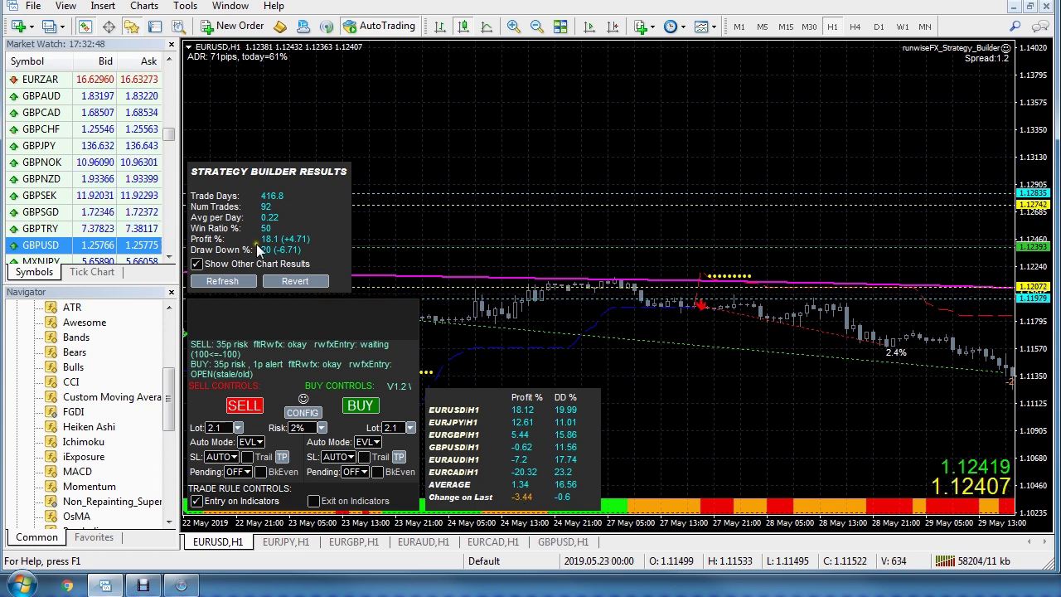
click(304, 284)
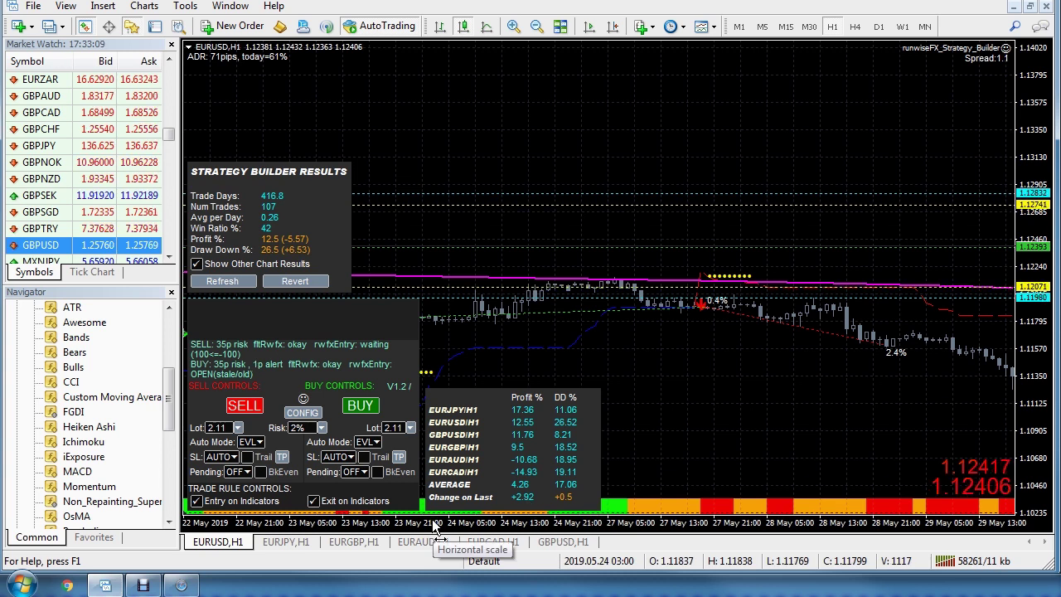
Step: Switch to the browser and look through the auto close and filter rules with their quick load codes on the runwiseFX CSA page
click(184, 586)
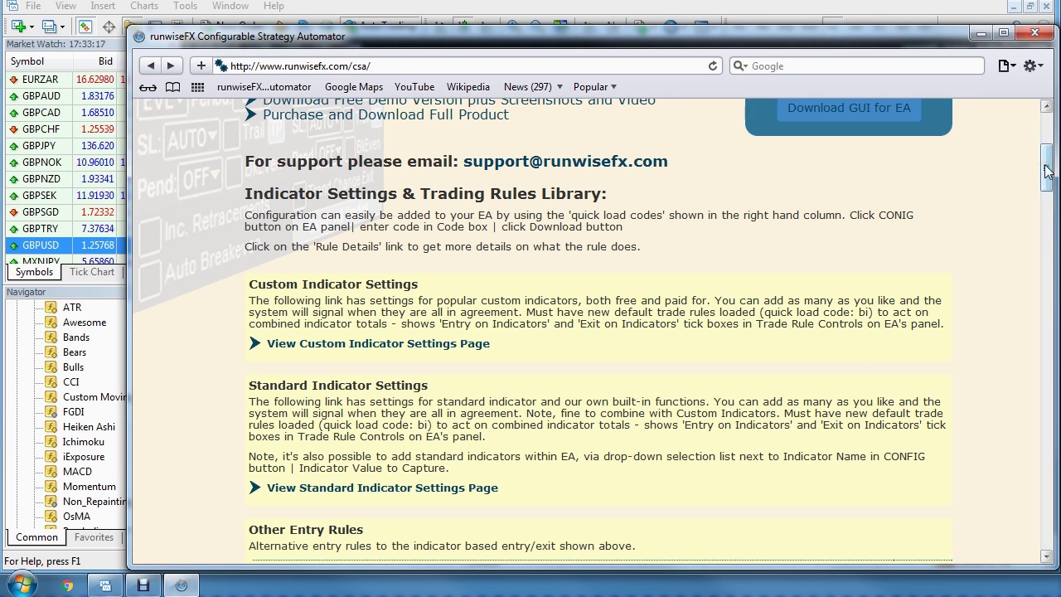
drag(1047, 170, 1057, 437)
scroll(505, 381, up, 7)
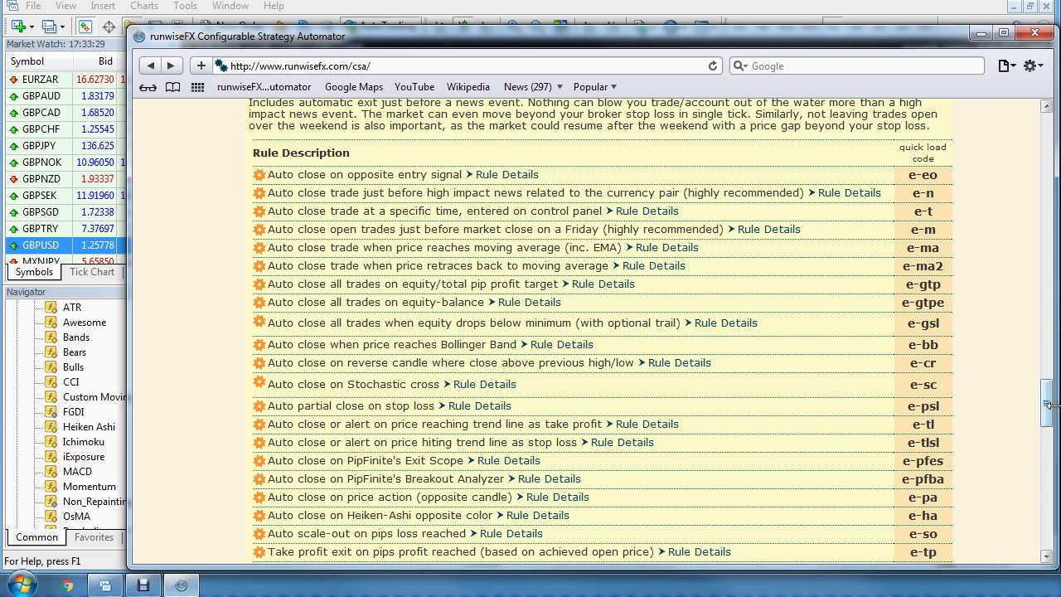
drag(1047, 403, 1047, 260)
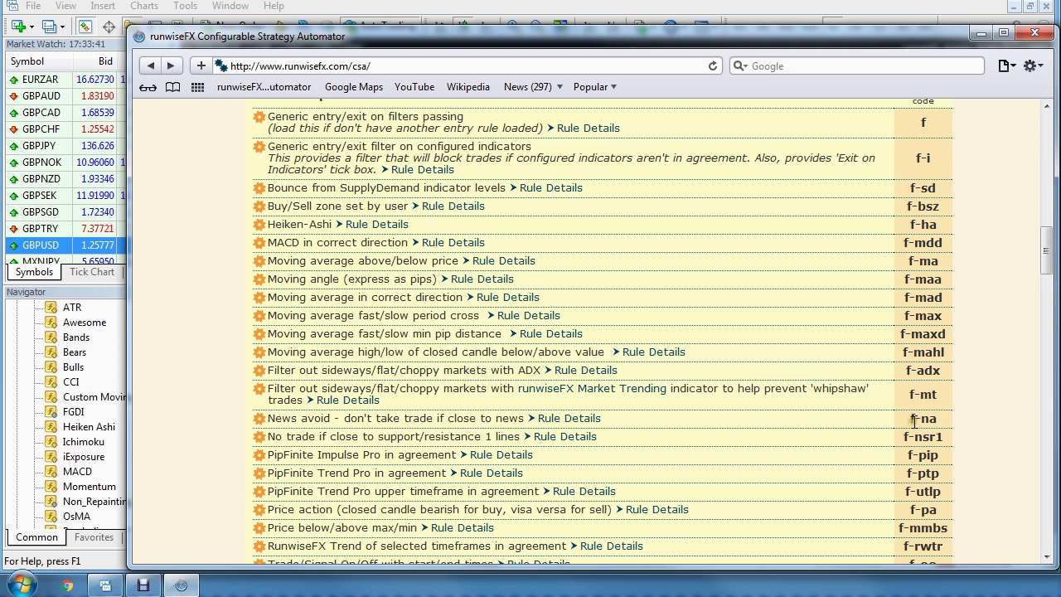
click(980, 33)
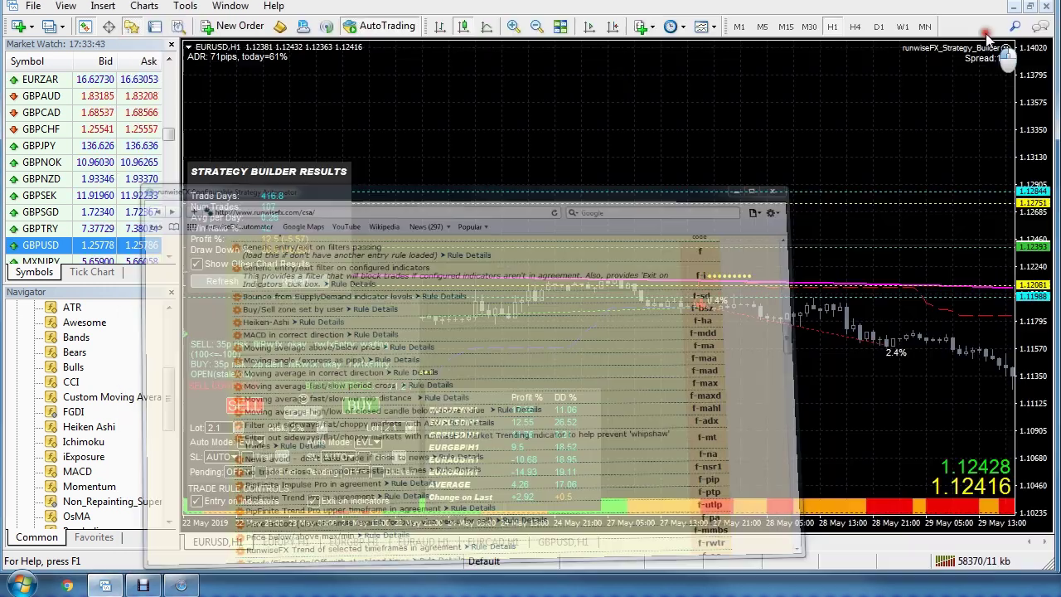
Step: Download the news avoid filter configuration with quick load code f-na, without replacing the existing configuration
click(301, 415)
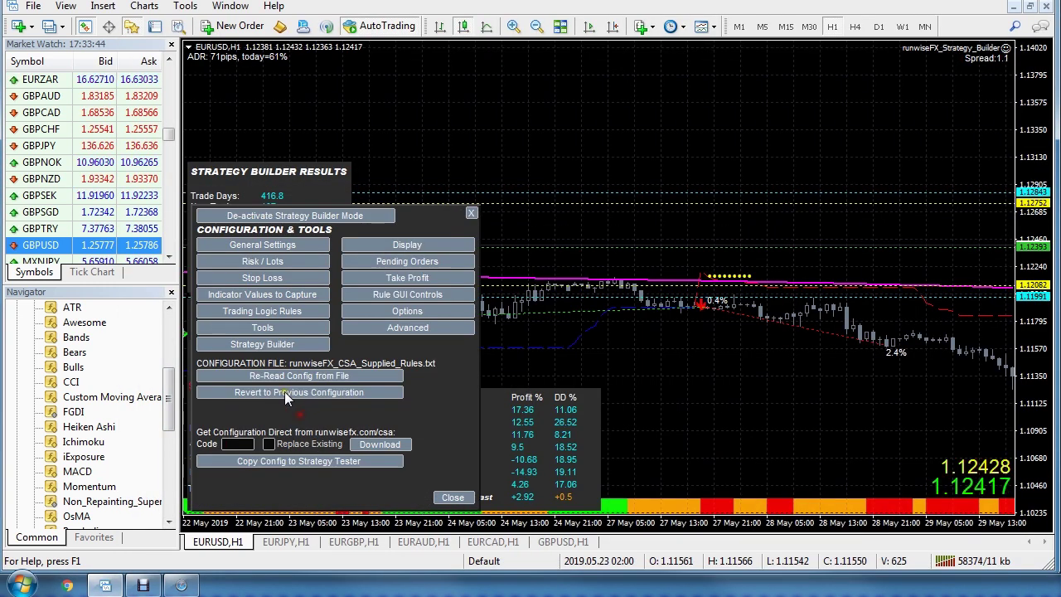
click(232, 444)
text(f-na)
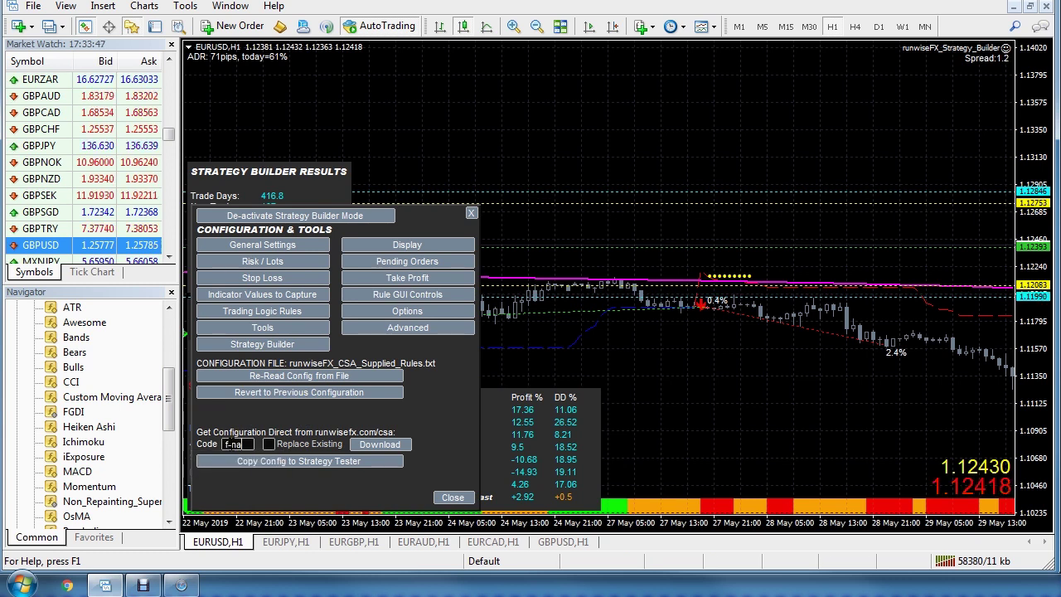
click(372, 446)
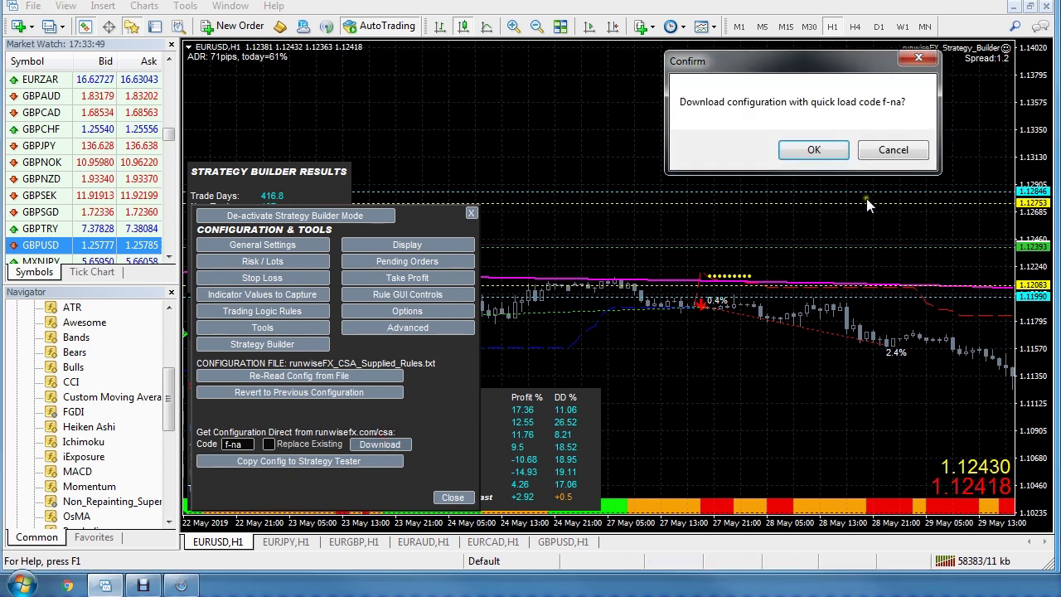
click(823, 158)
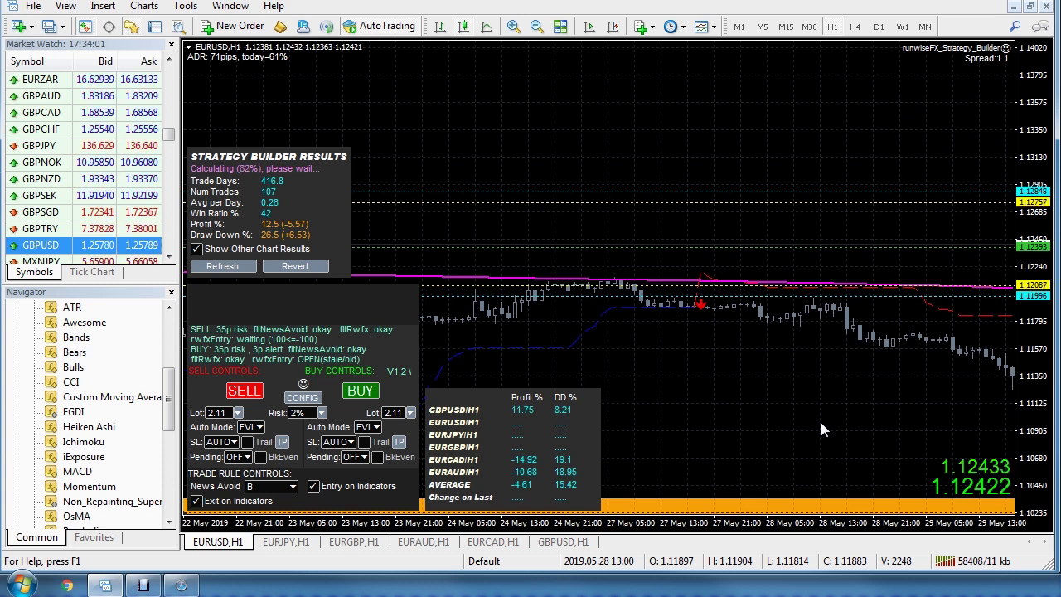
Step: View the News Avoid options and read the f-na rule details on the runwiseFX website
click(290, 488)
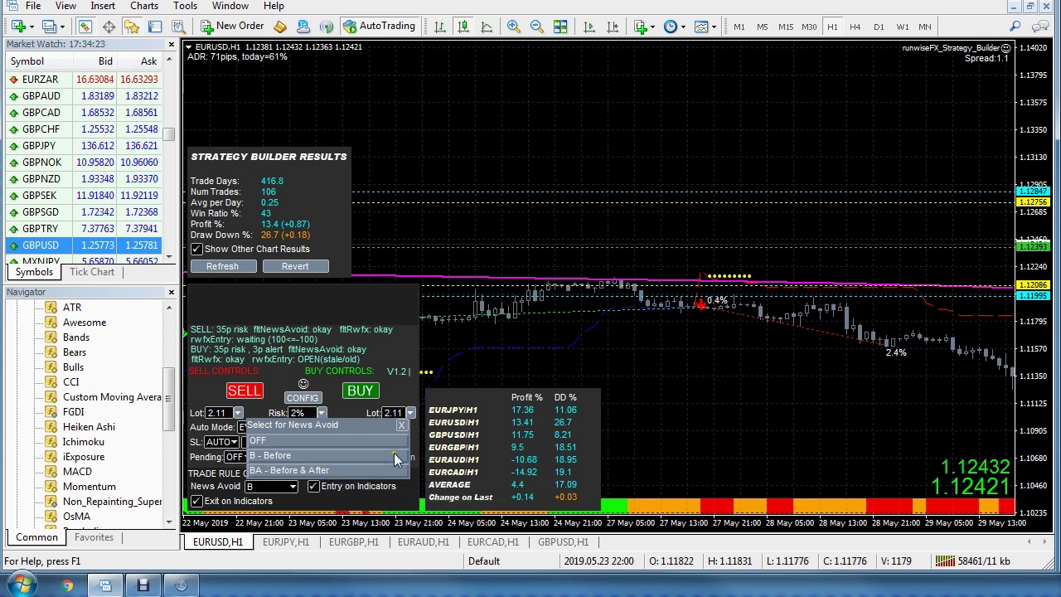
click(180, 585)
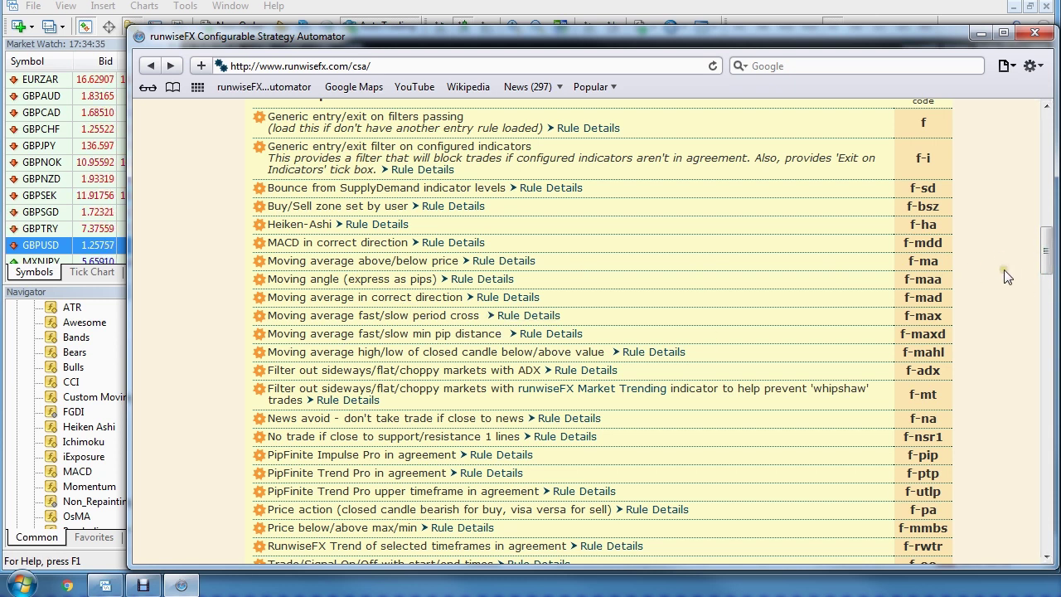
click(563, 420)
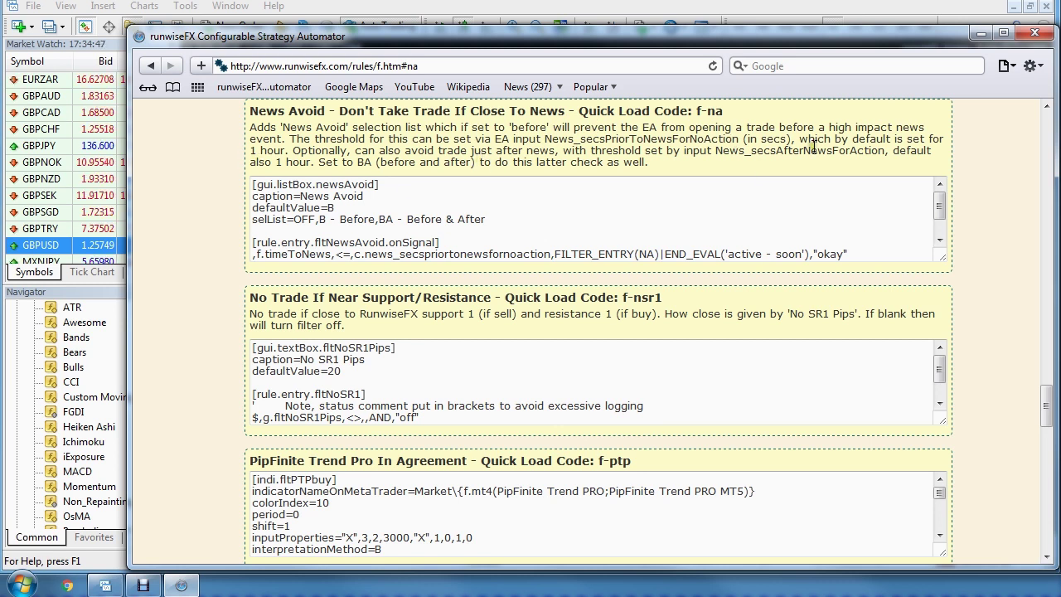
click(981, 34)
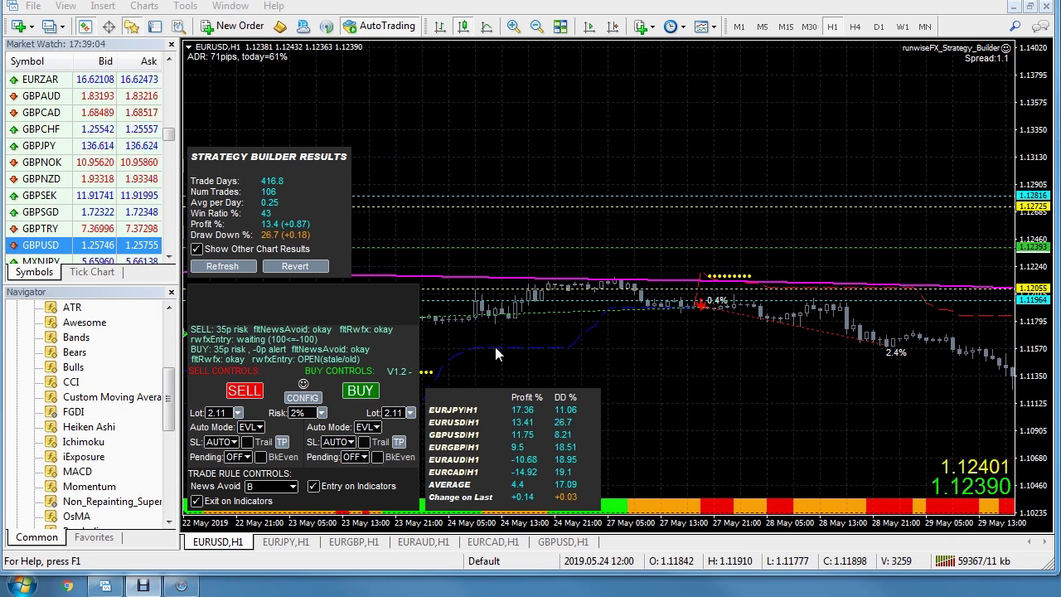
Step: View the stop loss and take profit configurations with their auto optimization options, leaving both without saving
click(297, 396)
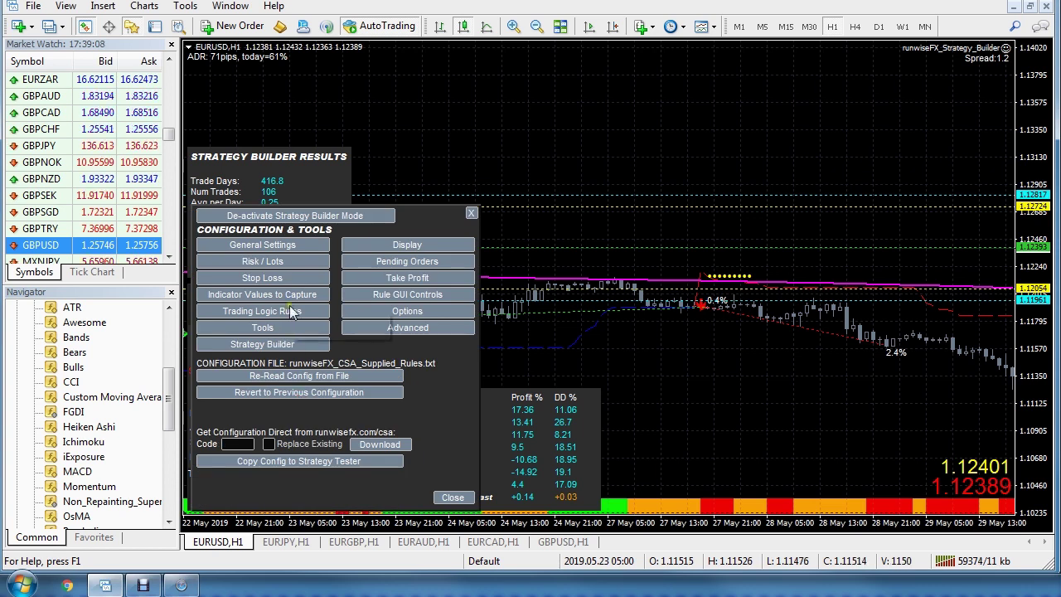
click(300, 276)
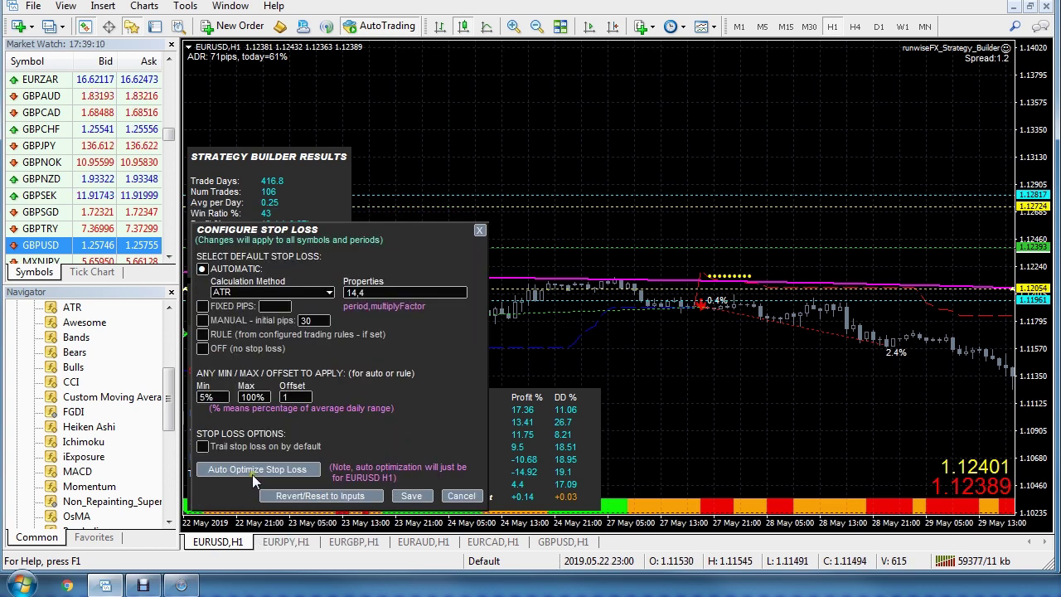
click(460, 496)
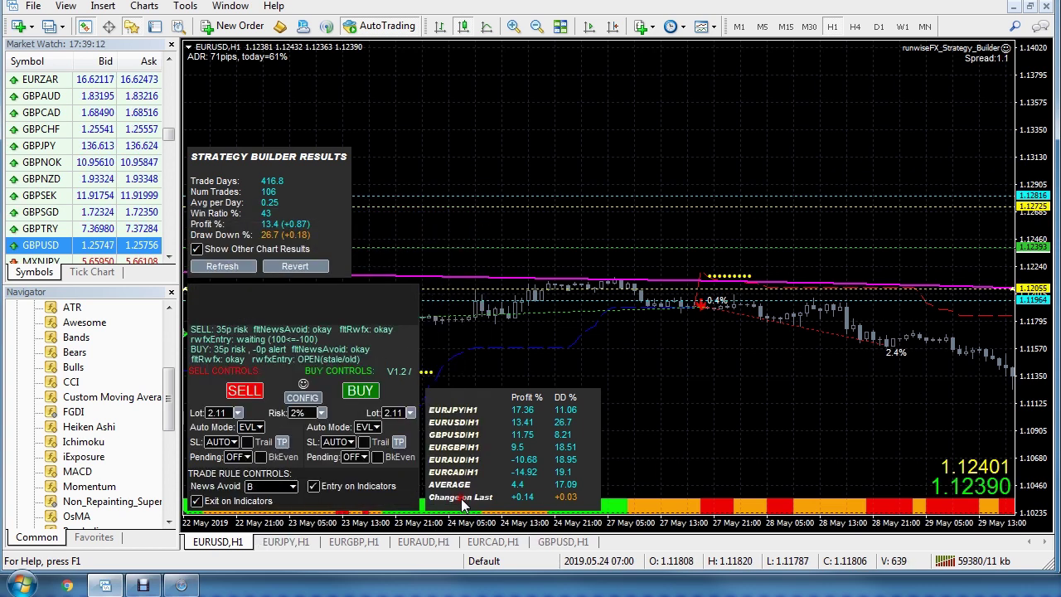
click(303, 395)
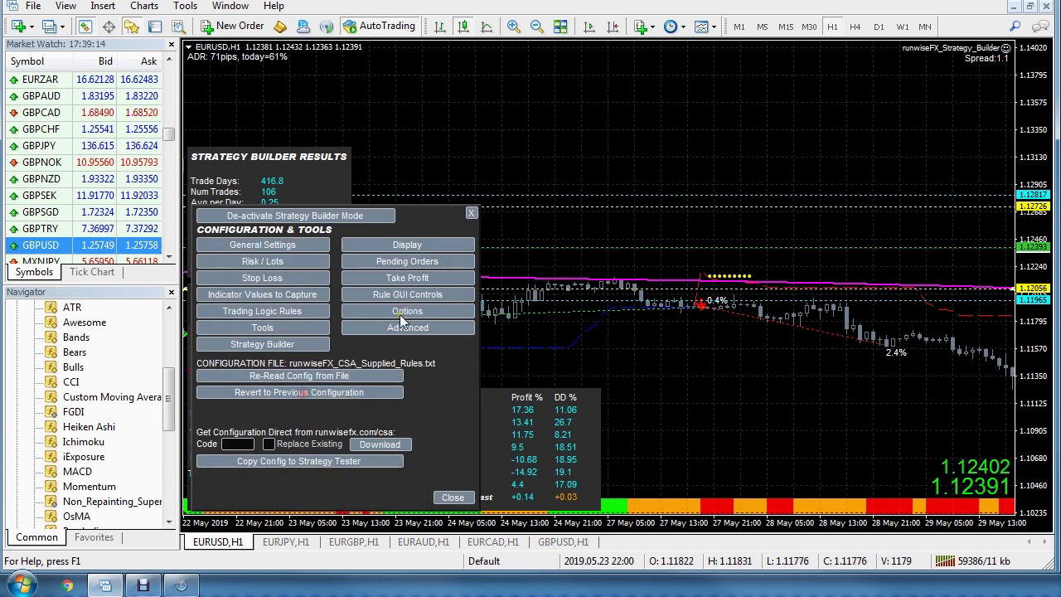
click(419, 278)
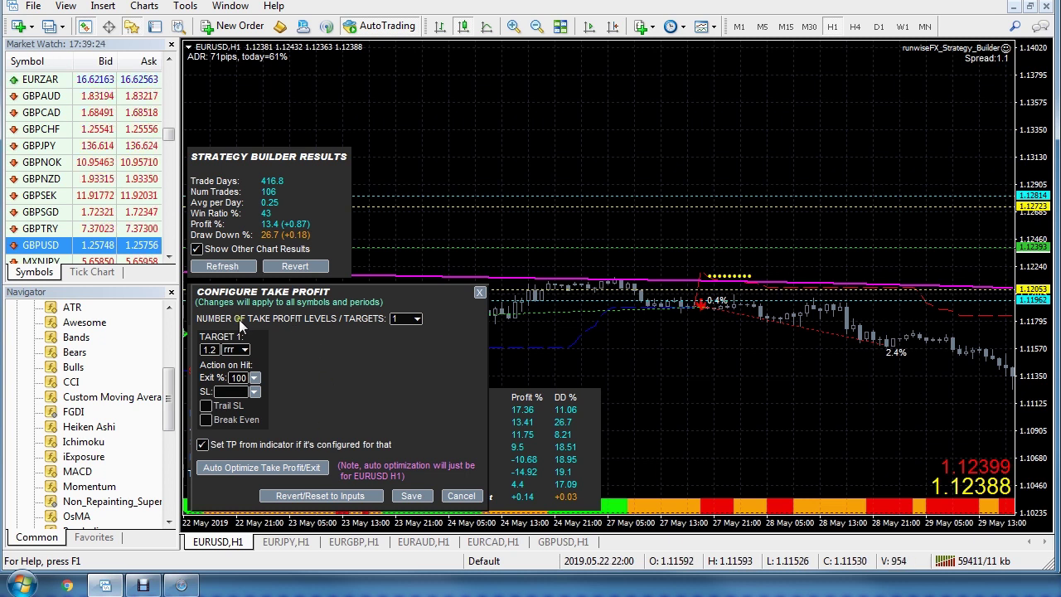
click(462, 497)
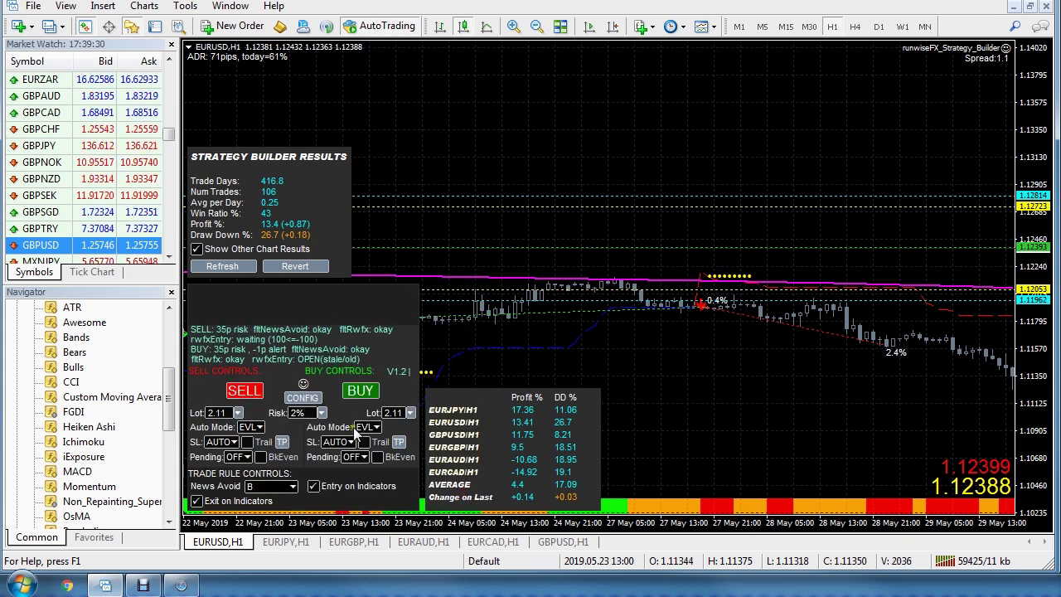
Step: Open the indicator capture settings for the reference ID nrst
click(309, 398)
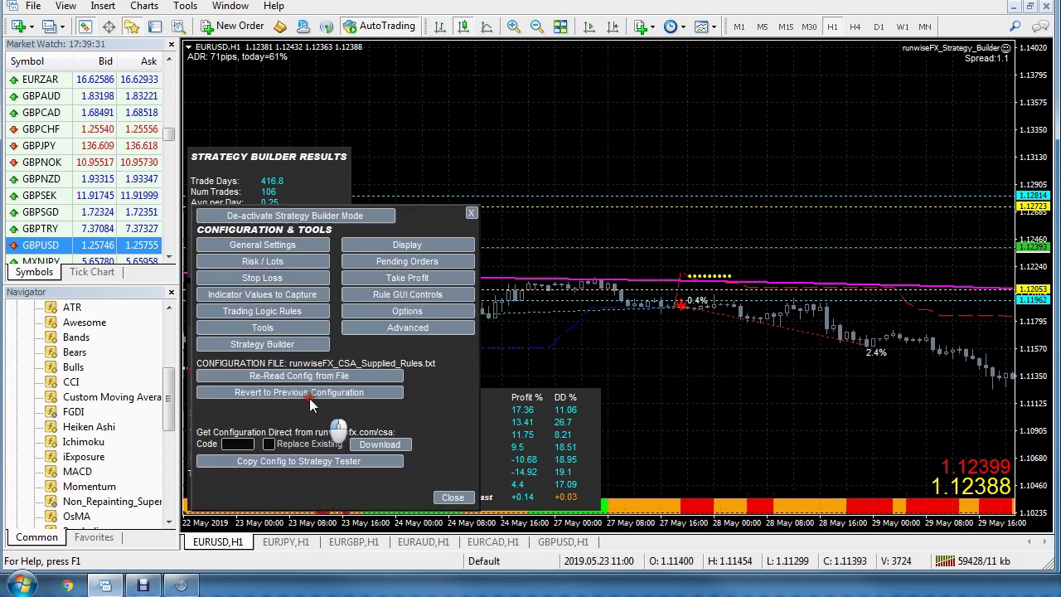
click(311, 293)
click(260, 225)
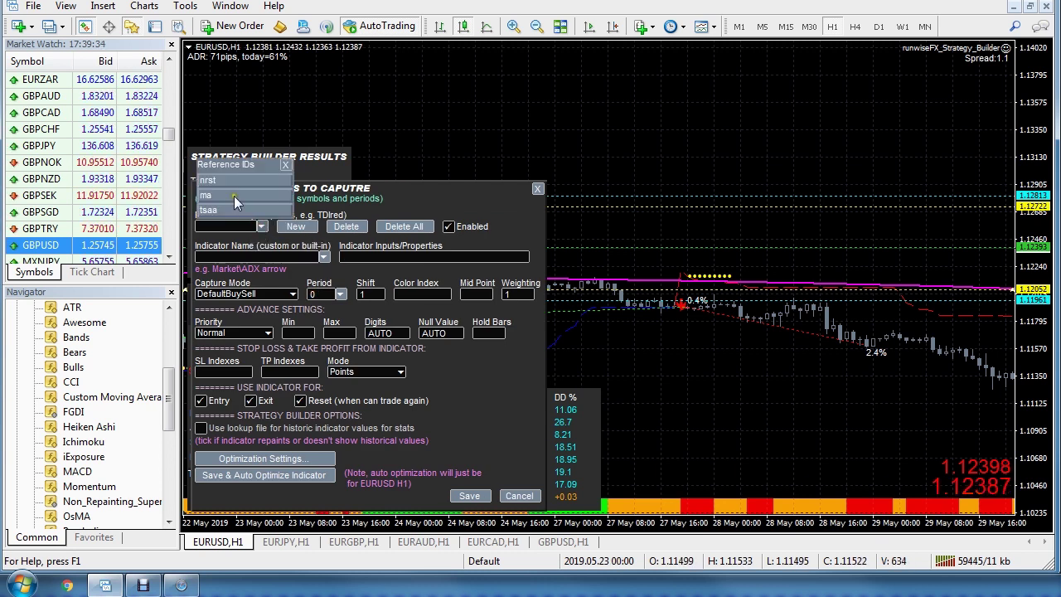
click(245, 181)
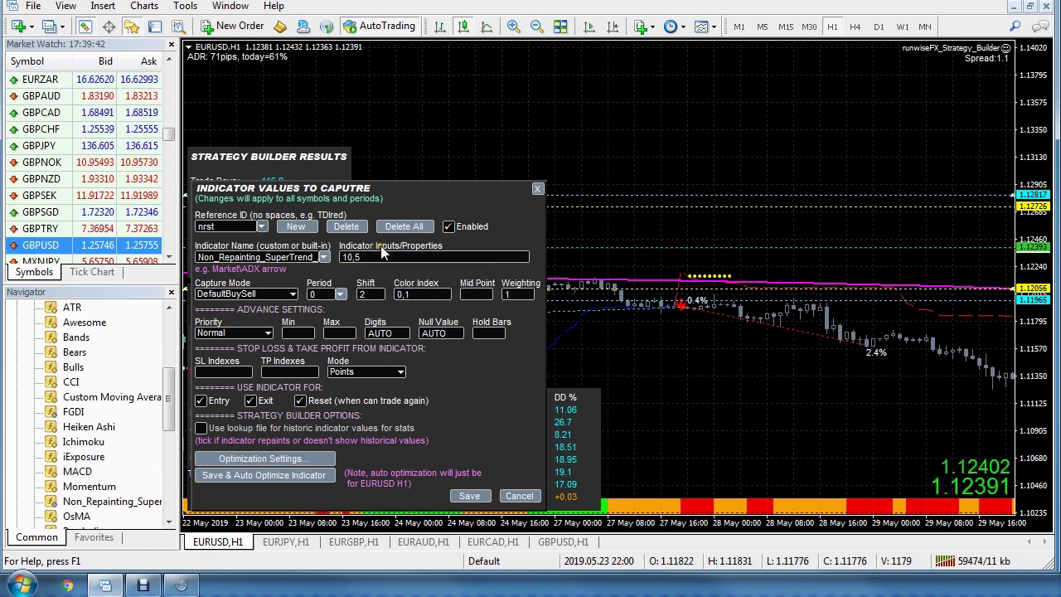
Step: View the input values of the Non_Repainting_SuperTrend_Alerts indicator on the EURUSD chart
right_click(953, 314)
click(982, 326)
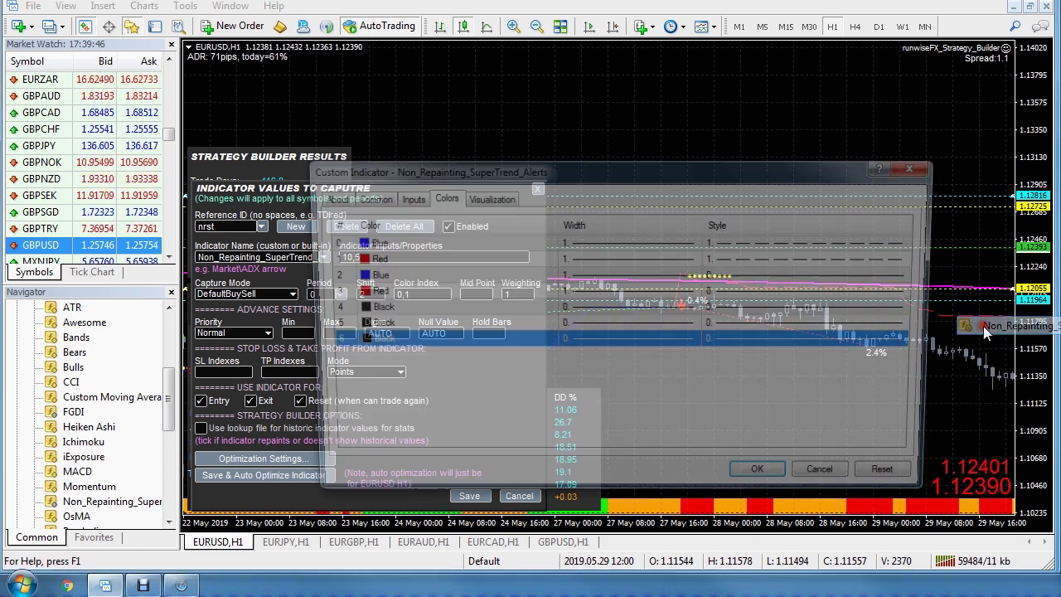
click(406, 199)
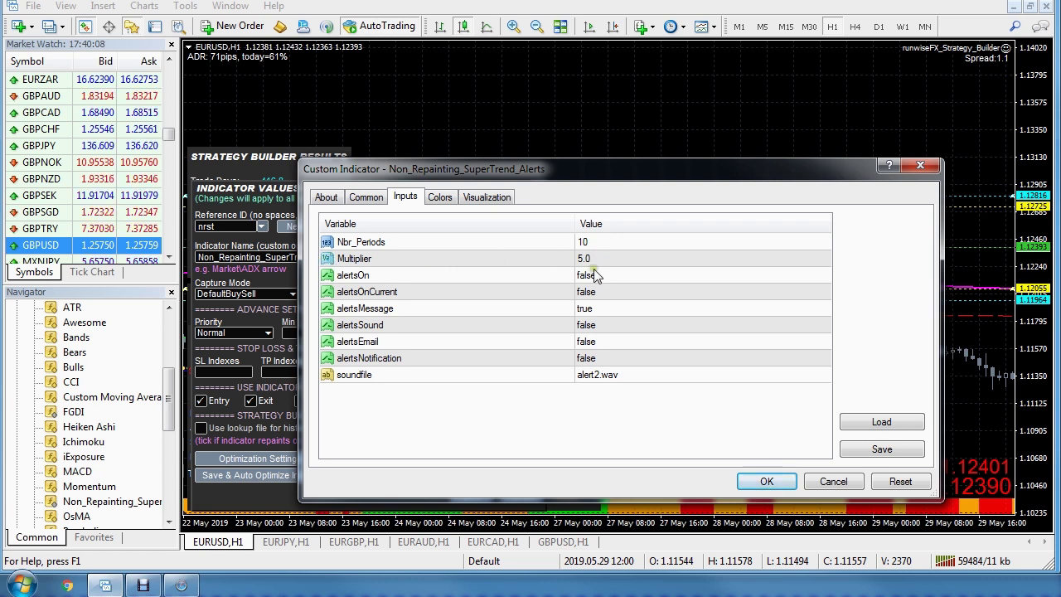
Step: View the auto input optimization ranges of the nrst indicator against its inputs, leaving them without saving
click(832, 480)
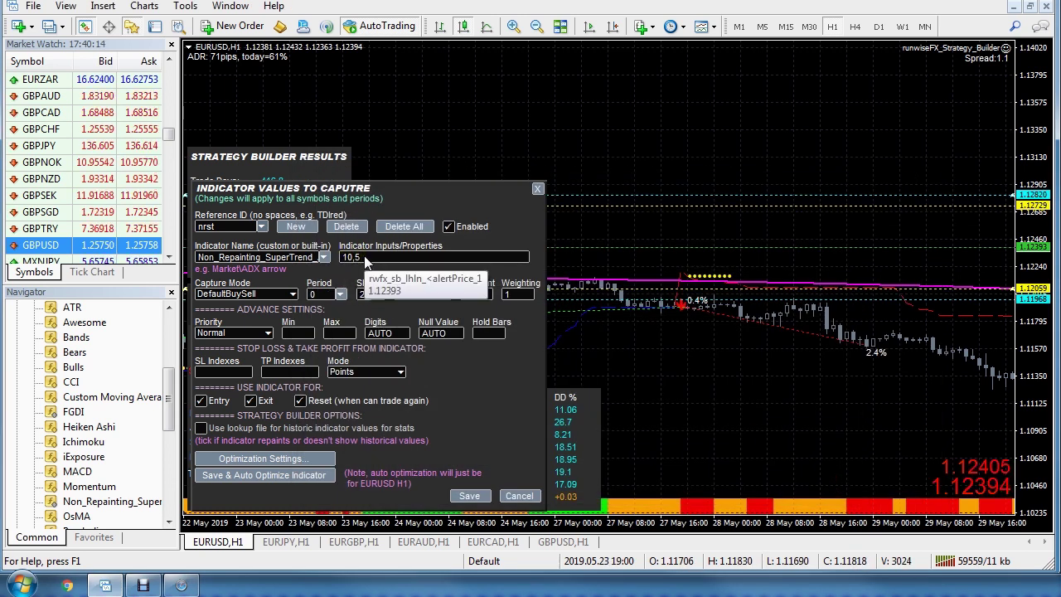
click(273, 458)
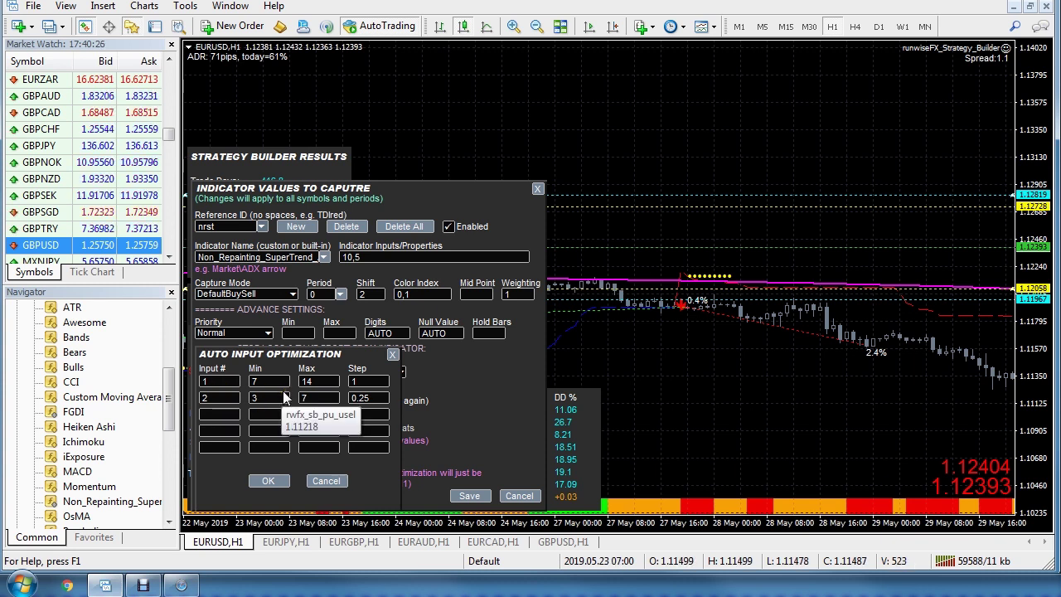
click(342, 261)
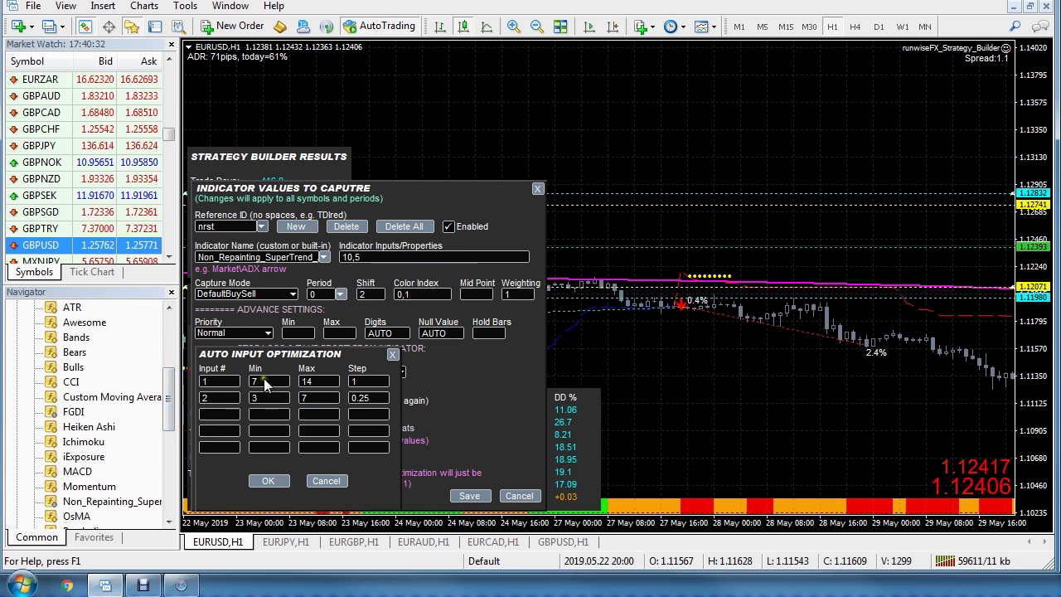
click(344, 258)
text(1)
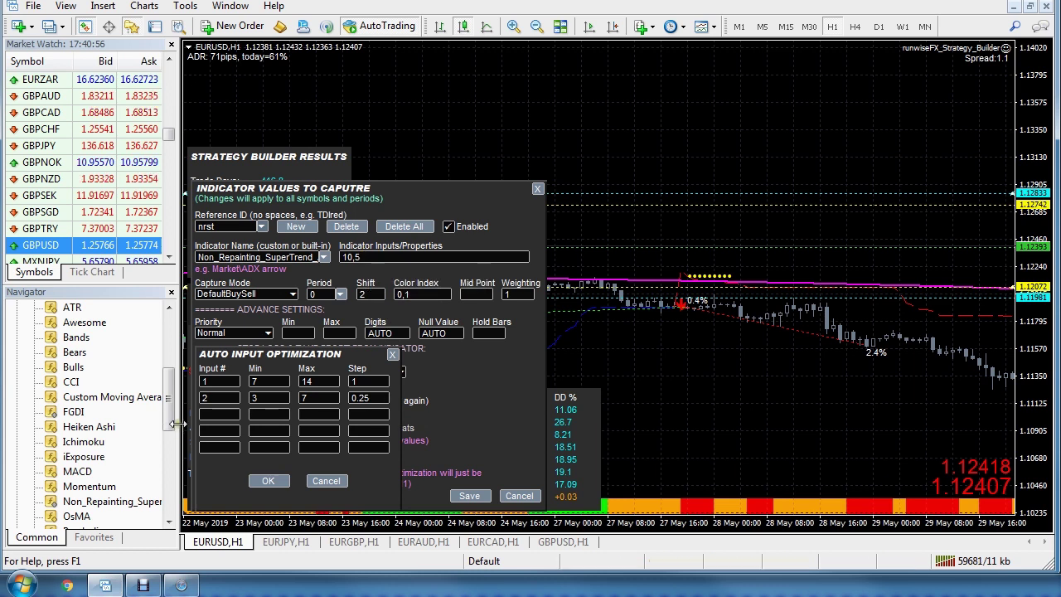
click(207, 397)
text(2)
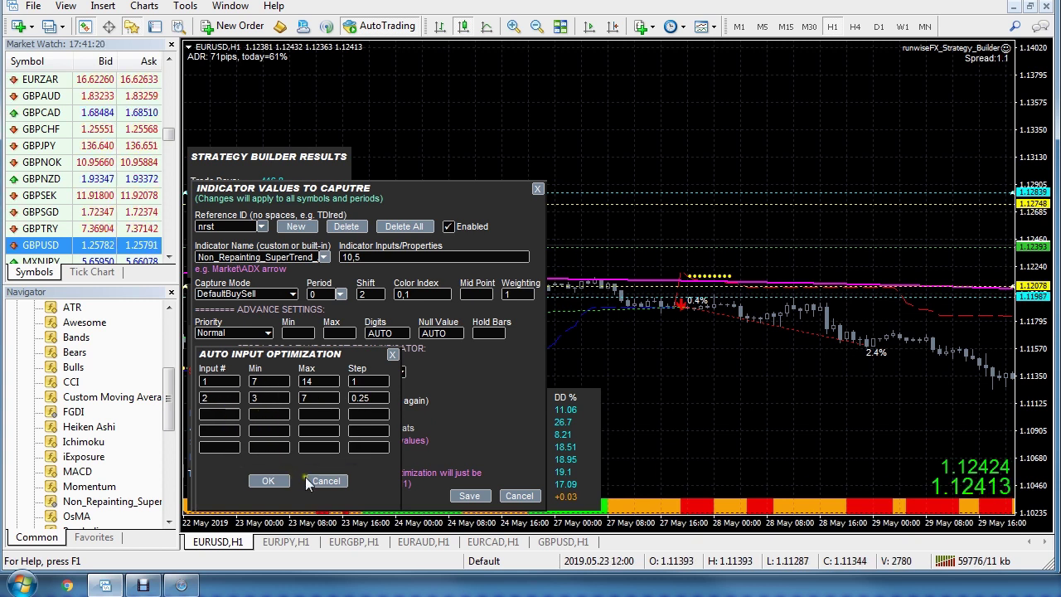
click(325, 481)
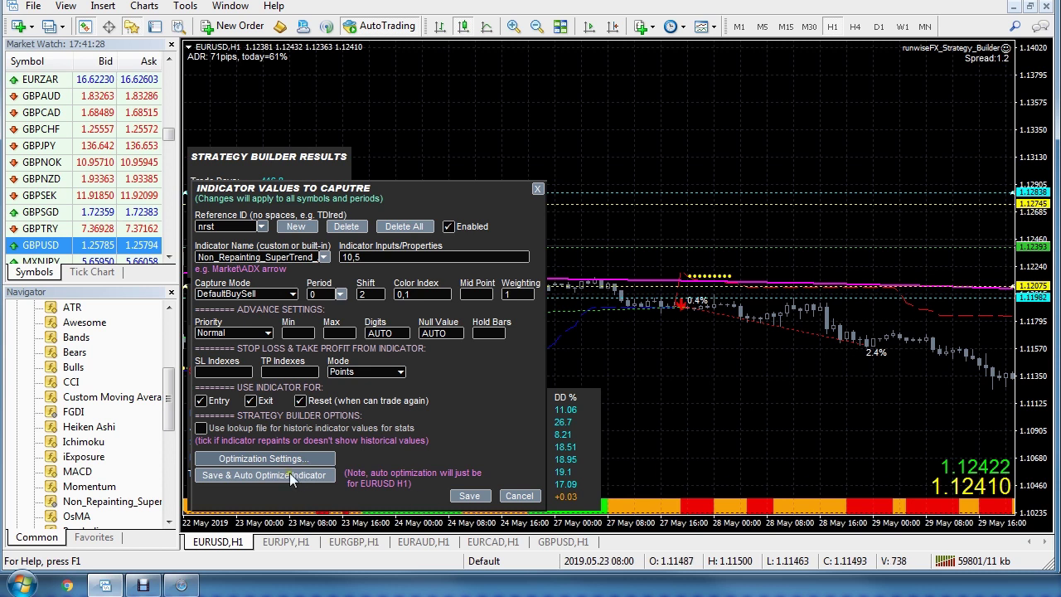
Step: Save and auto optimize the nrst indicator, and view the bulk optimization options in the Strategy Builder settings
click(289, 475)
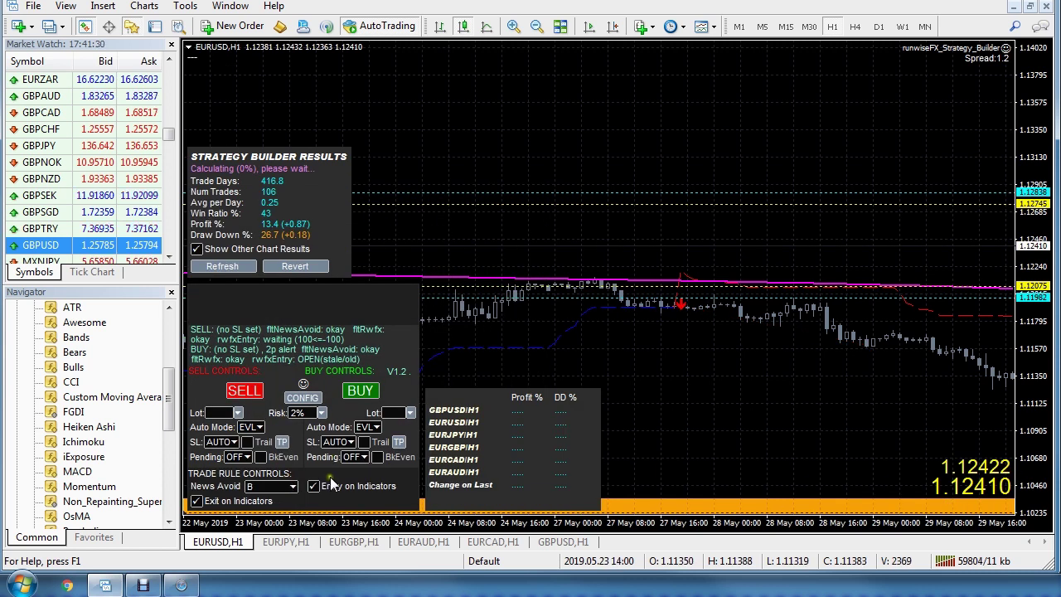
click(303, 399)
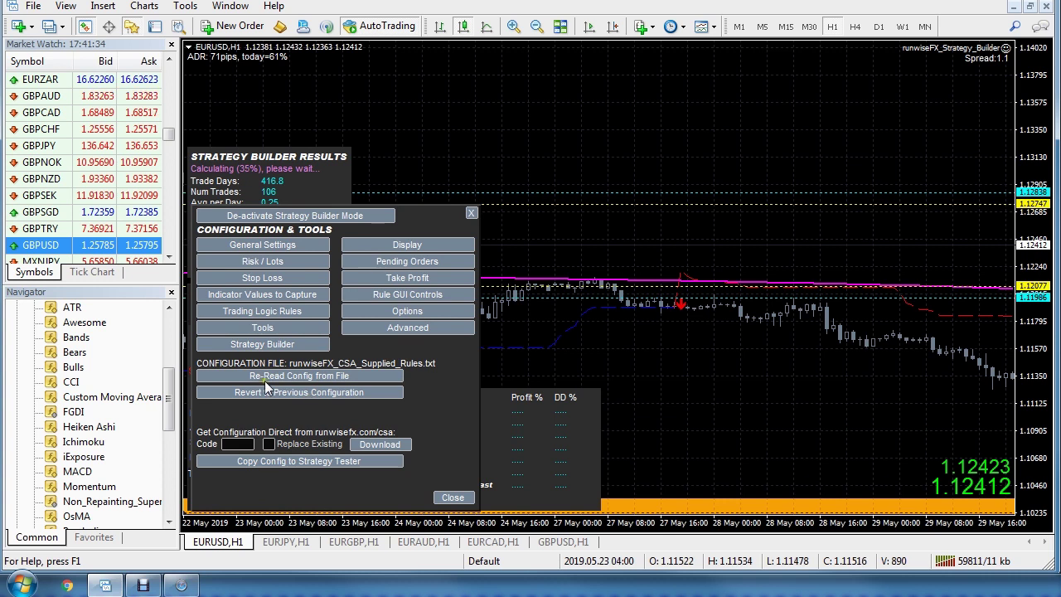
click(276, 344)
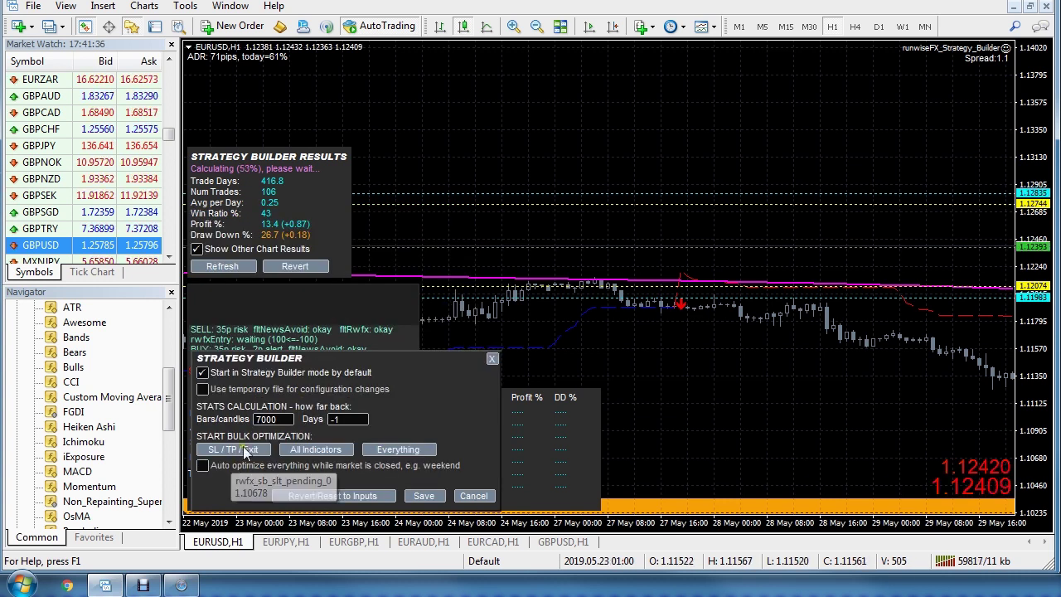
click(334, 448)
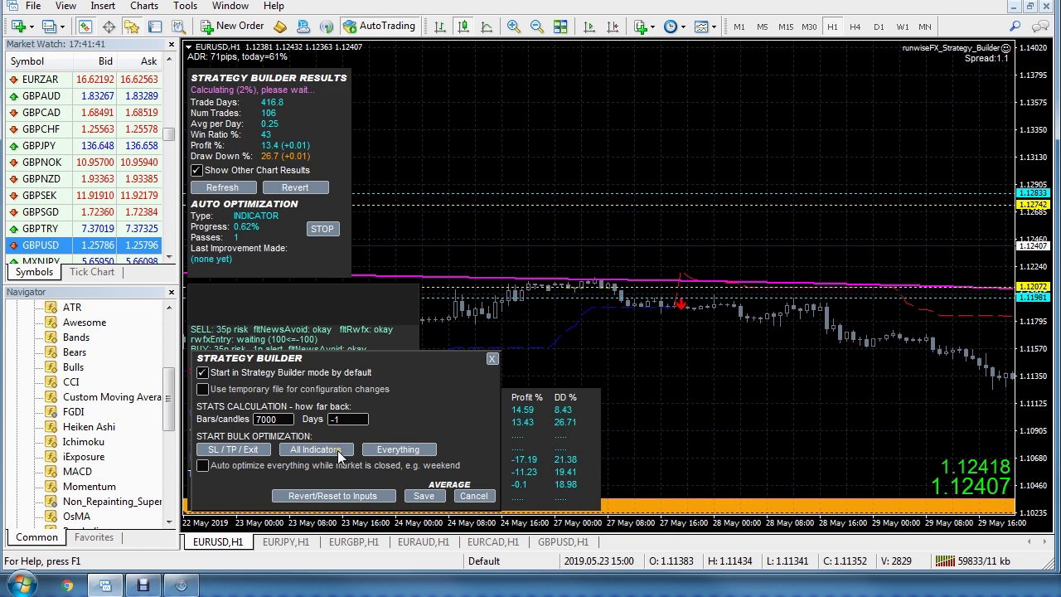
click(474, 496)
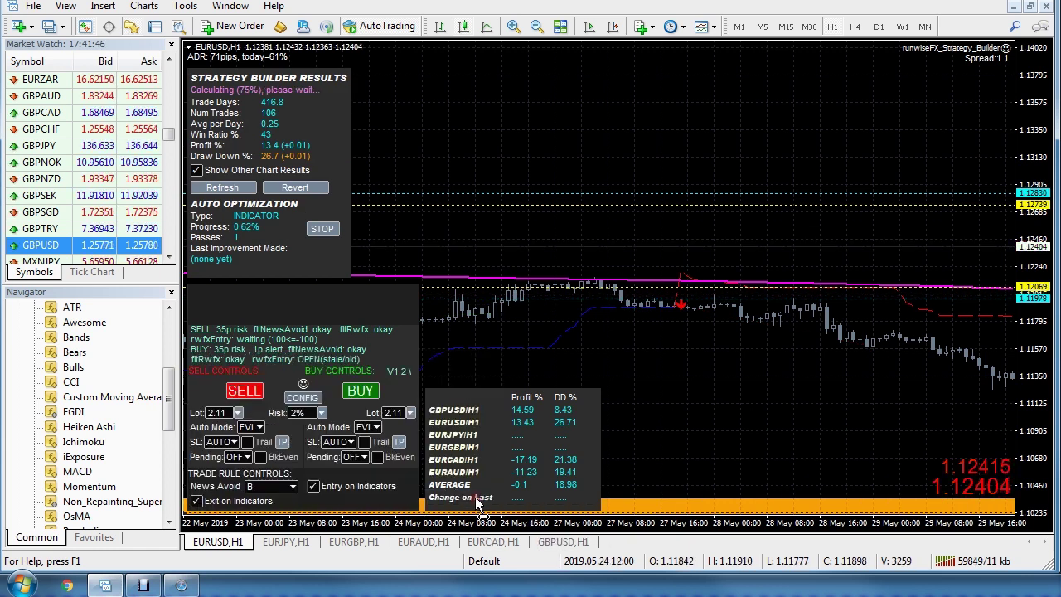
Step: Hide the other chart results and view the stop loss configuration, leaving it without saving
click(197, 171)
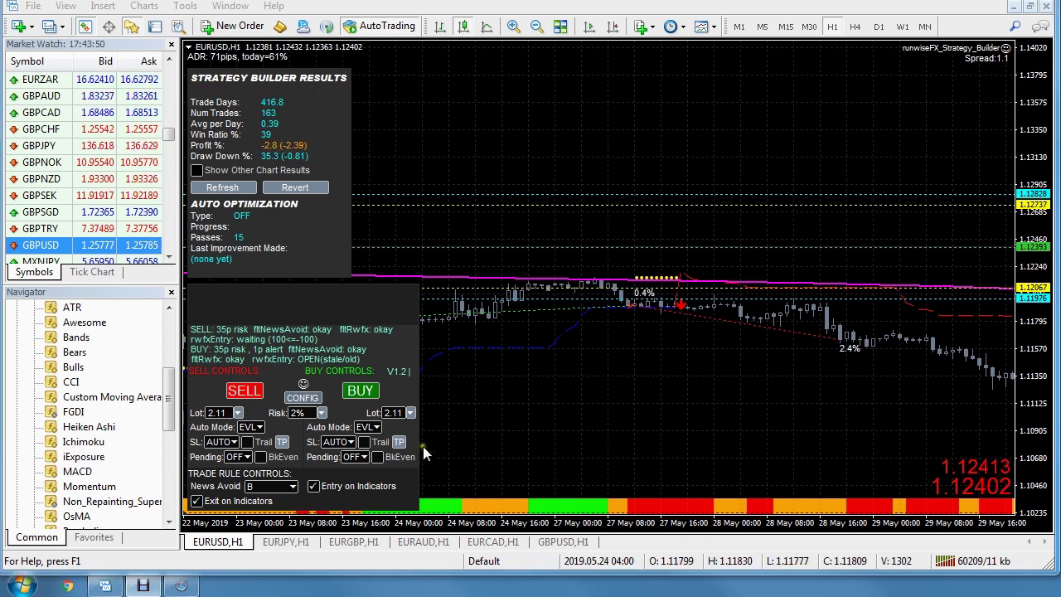
click(303, 398)
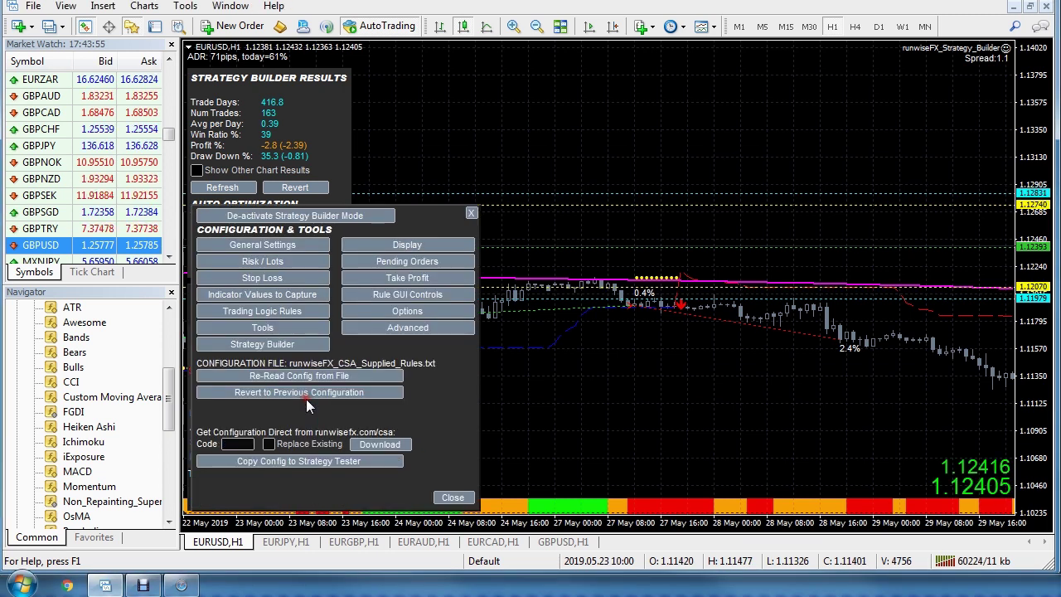
click(256, 278)
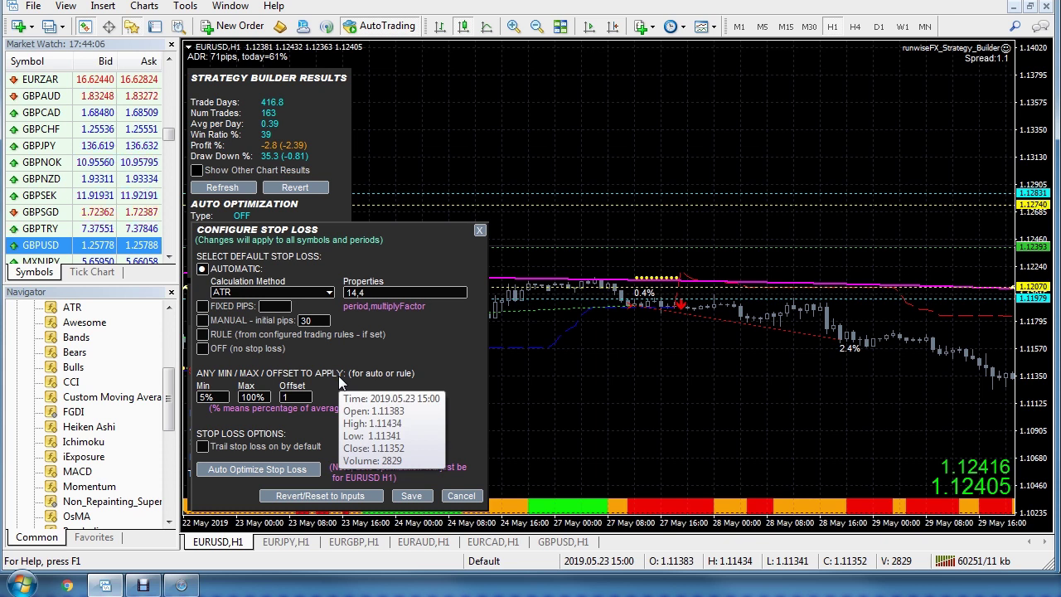
click(461, 495)
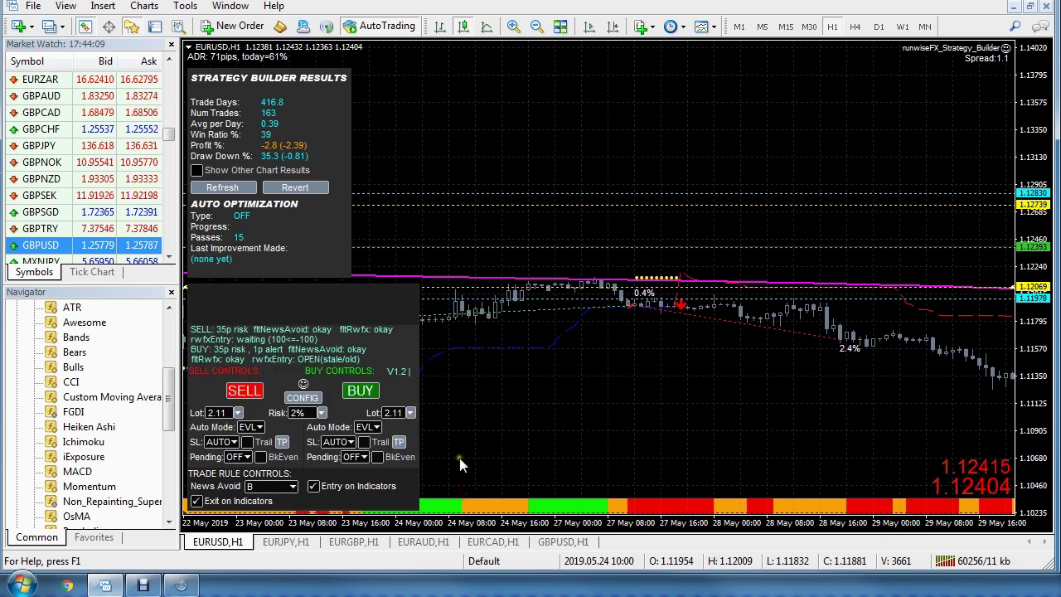
Step: Allow configuration to be set per symbol/period in the Strategy Builder options and save
click(302, 397)
click(405, 311)
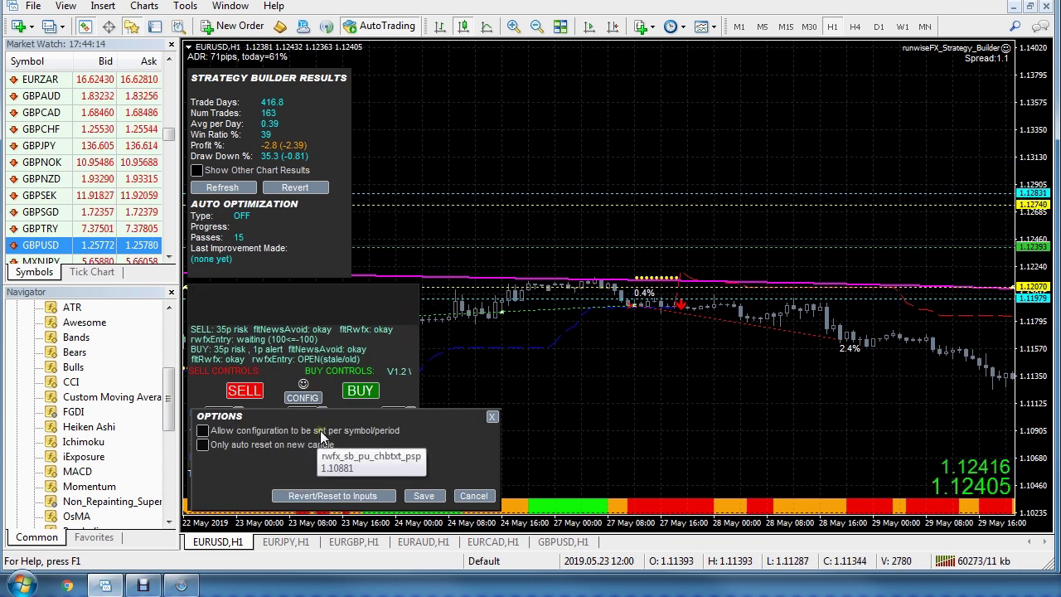
click(203, 431)
click(426, 495)
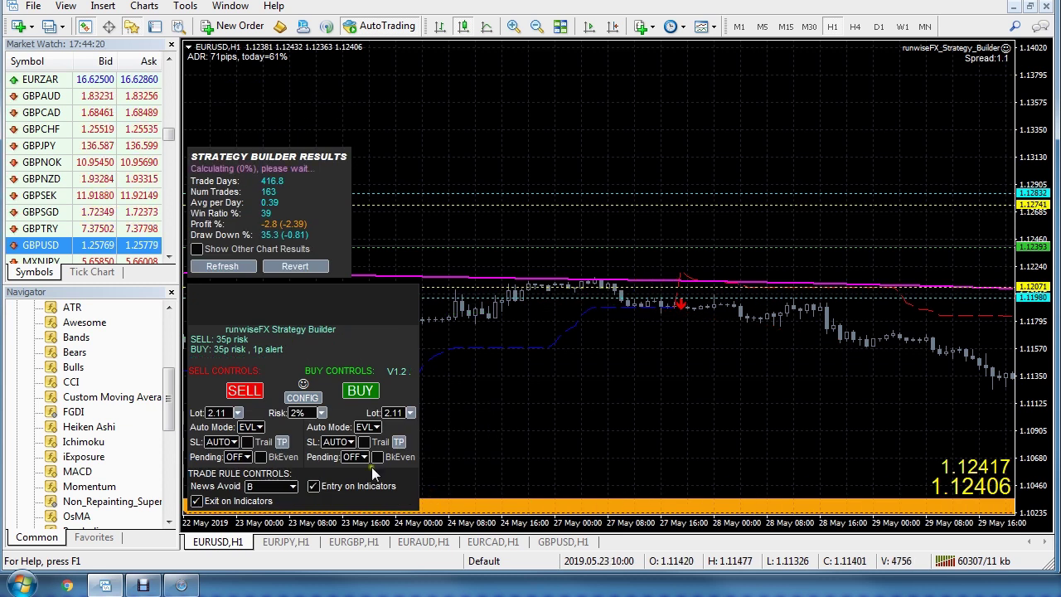
Step: Set the configuration scope to symbol EURUSD and period H1, and view the stop loss configuration for that scope
click(311, 398)
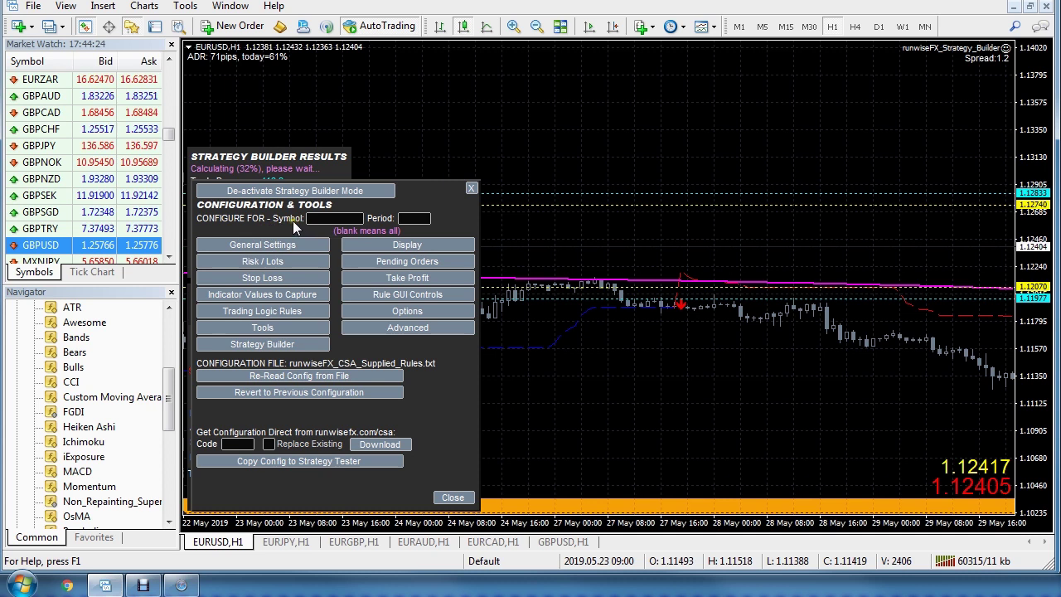
click(323, 220)
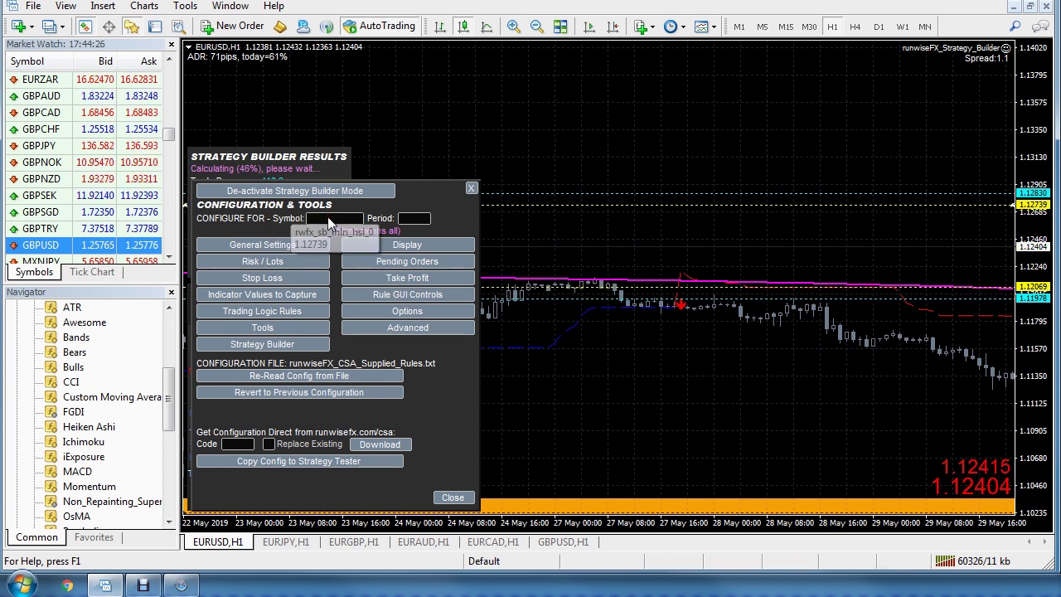
text(EU)
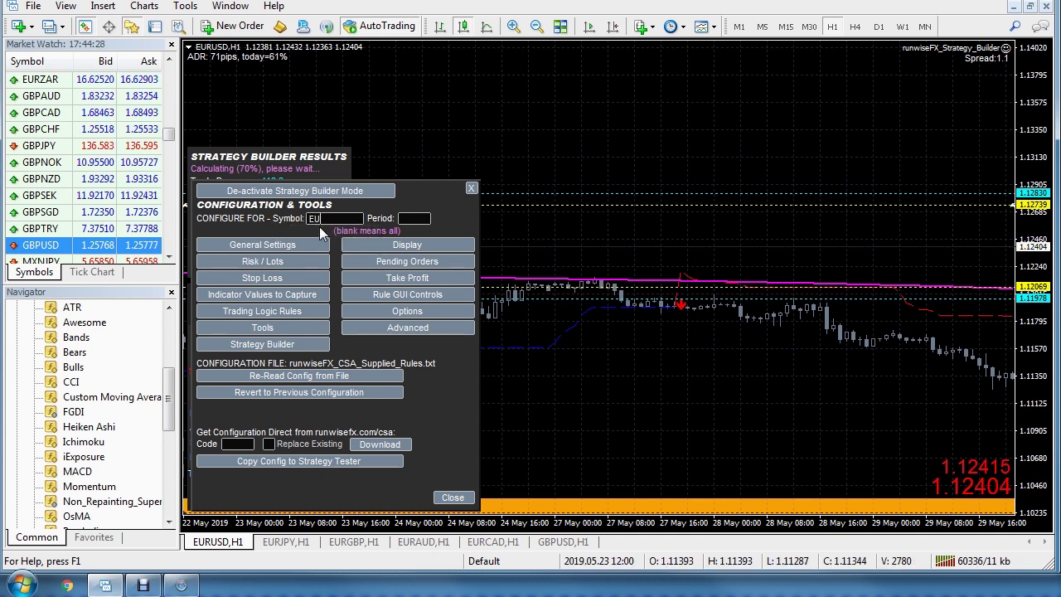
text(RUSD)
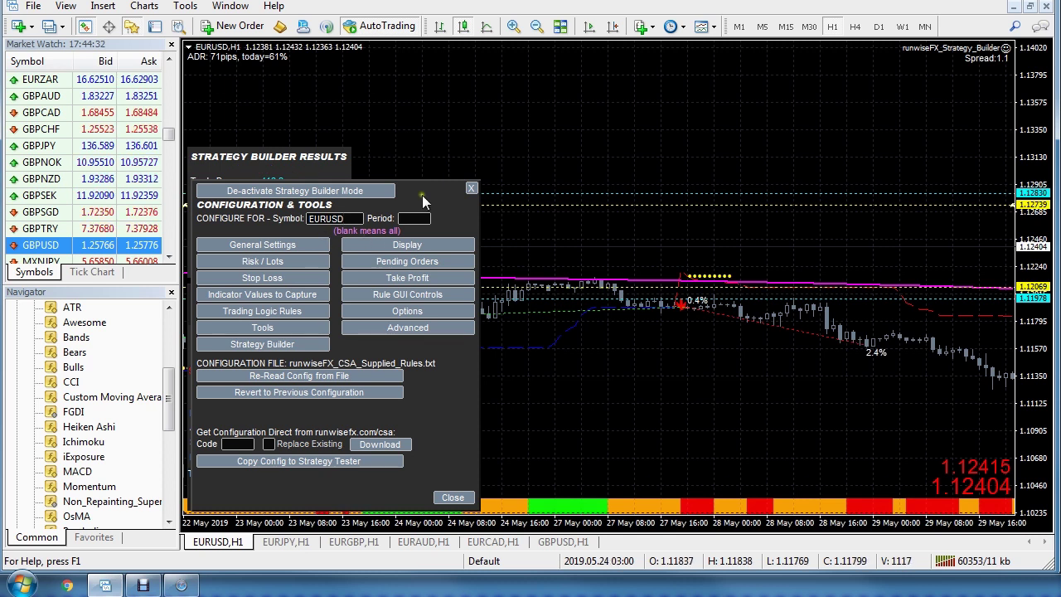
click(408, 217)
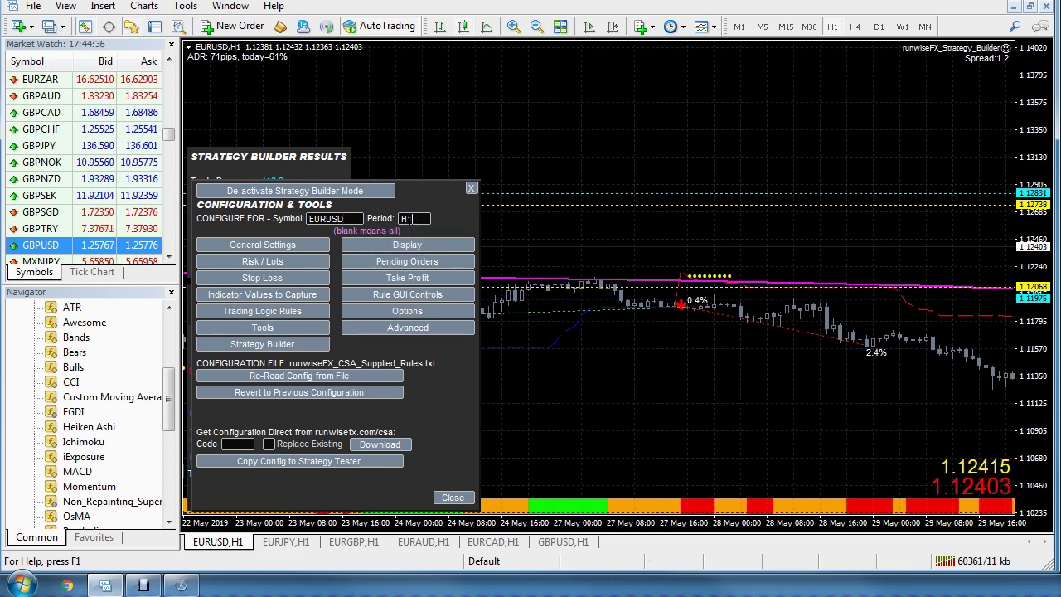
text(H1)
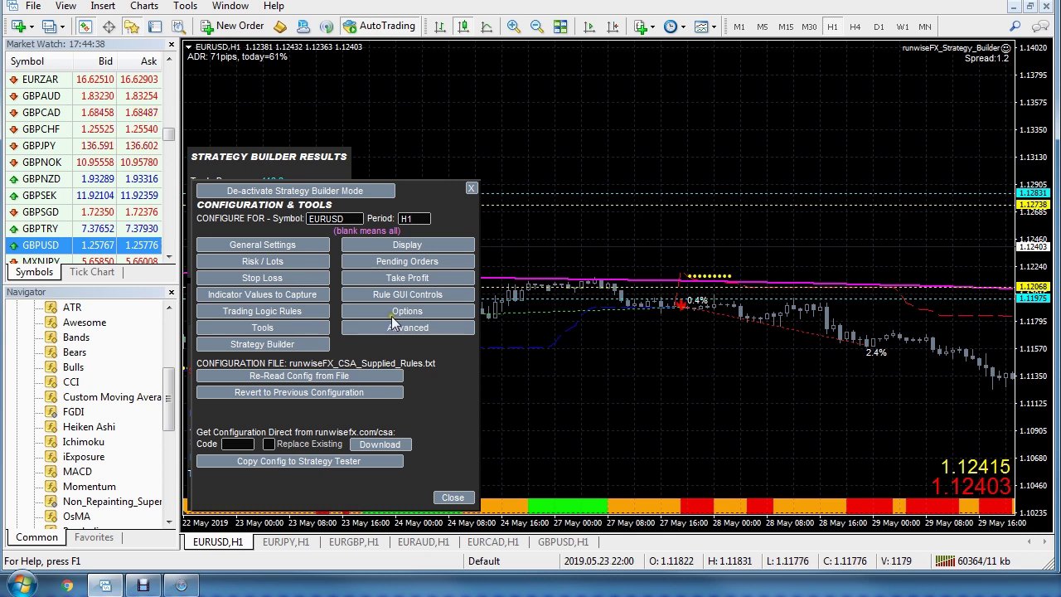
click(273, 282)
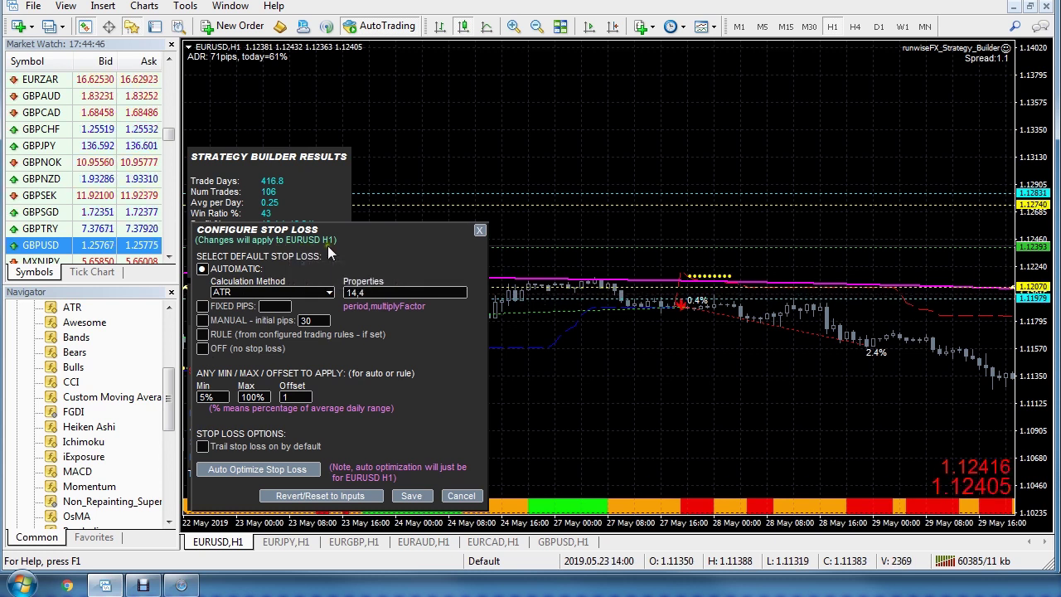
click(460, 496)
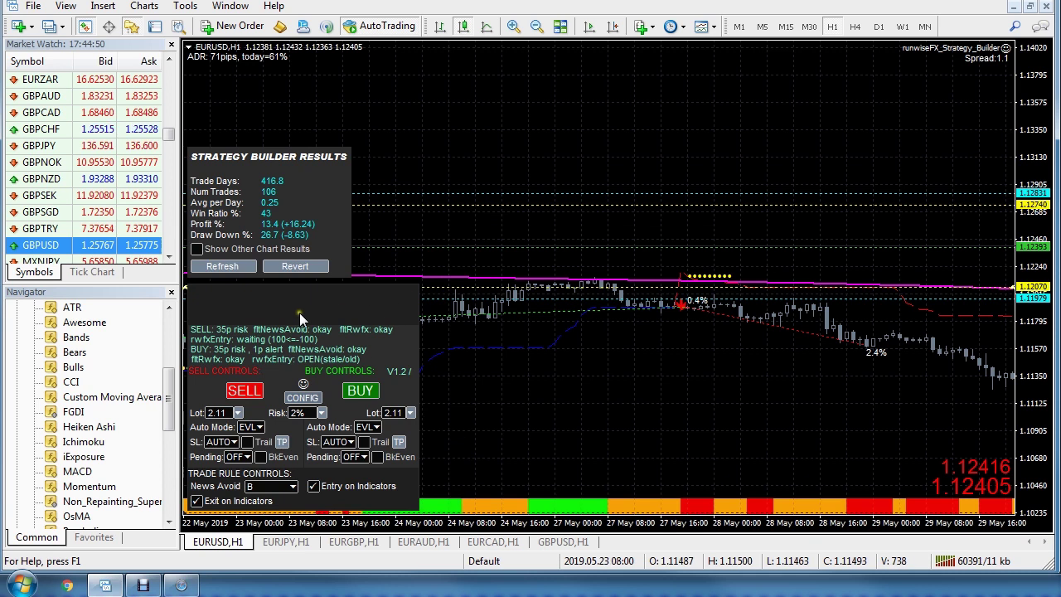
Step: Clear the configuration period and shorten the symbol to EUR
click(303, 397)
click(414, 220)
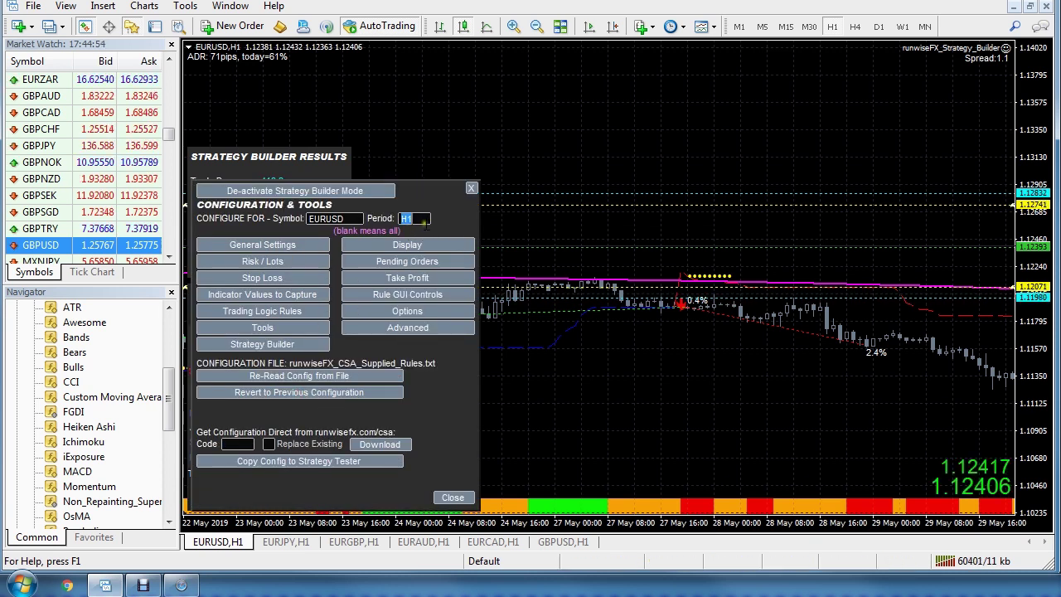
click(352, 218)
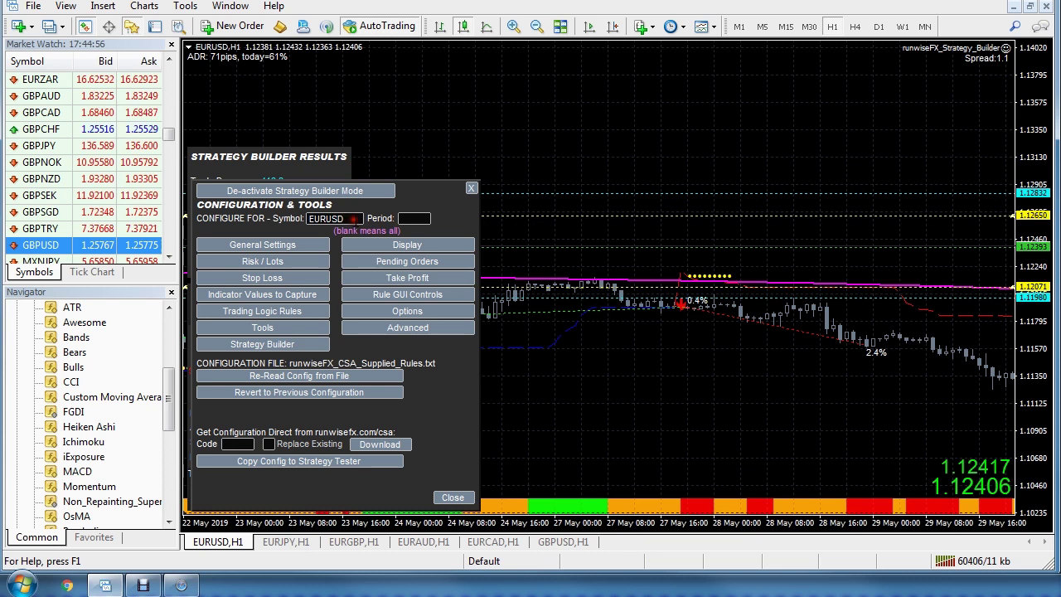
key(BackSpace)
key(BackSpace)
key(BackSpace)
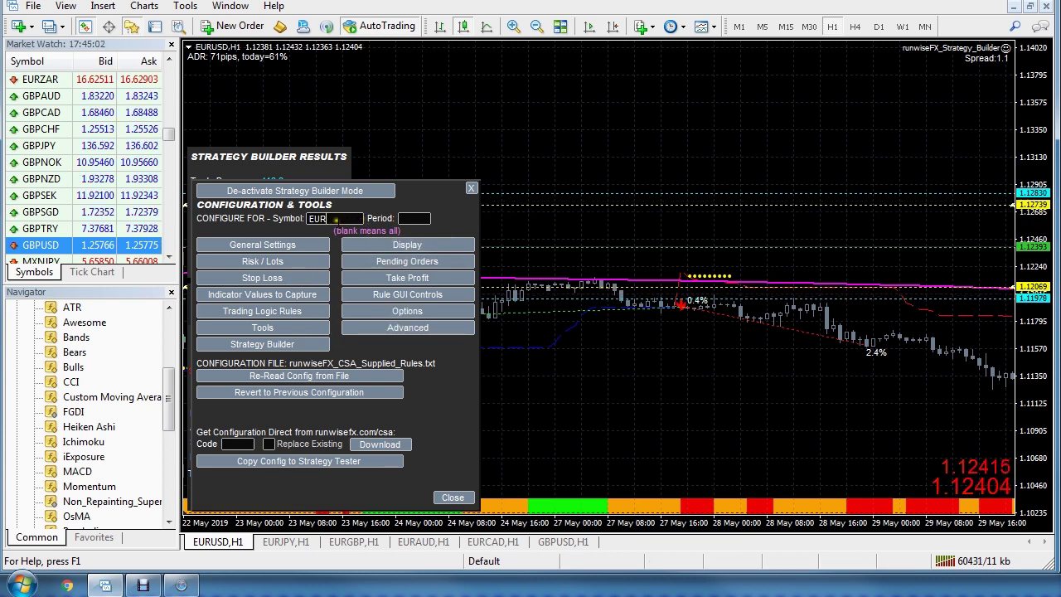
click(282, 272)
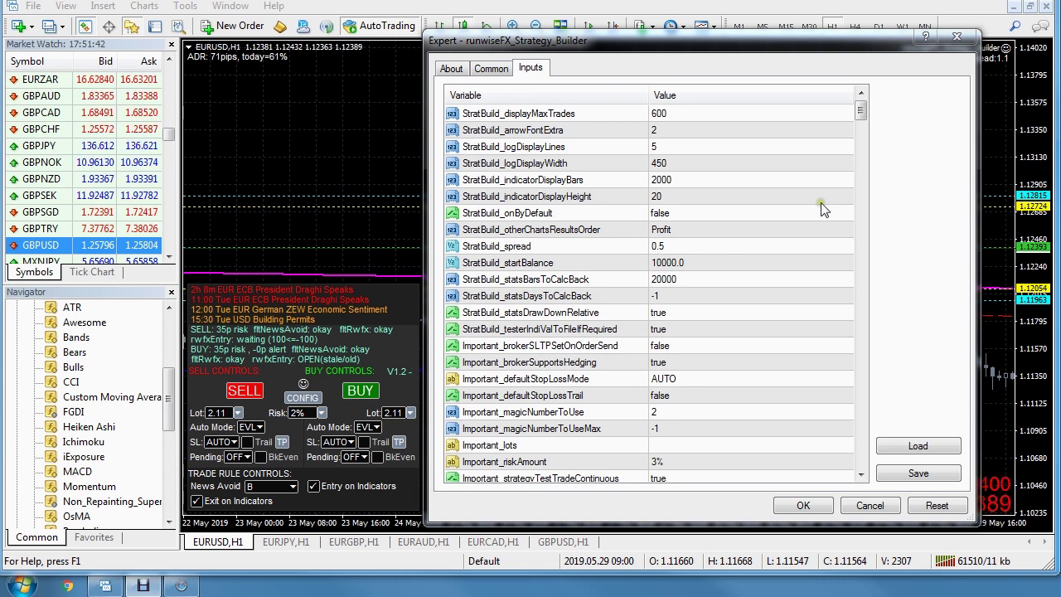
Step: Examine the runwiseFX_Strategy_Builder expert inputs, including Main_maxSpreadForAutoTradeOpen and the Gen alert, color and GUI font settings
scroll(863, 114, down, 3)
drag(863, 117, 862, 192)
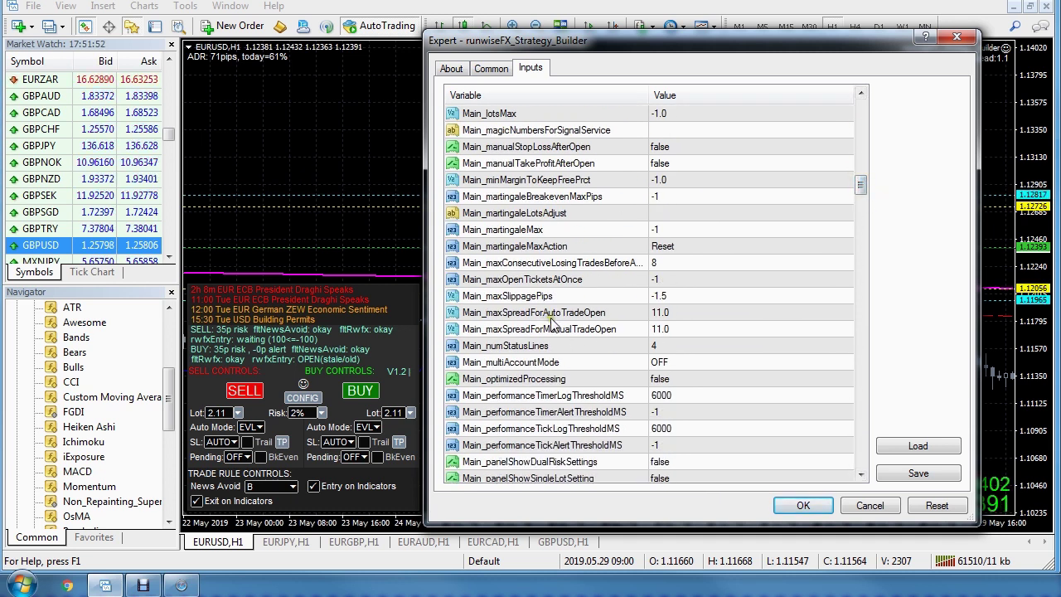
double_click(678, 320)
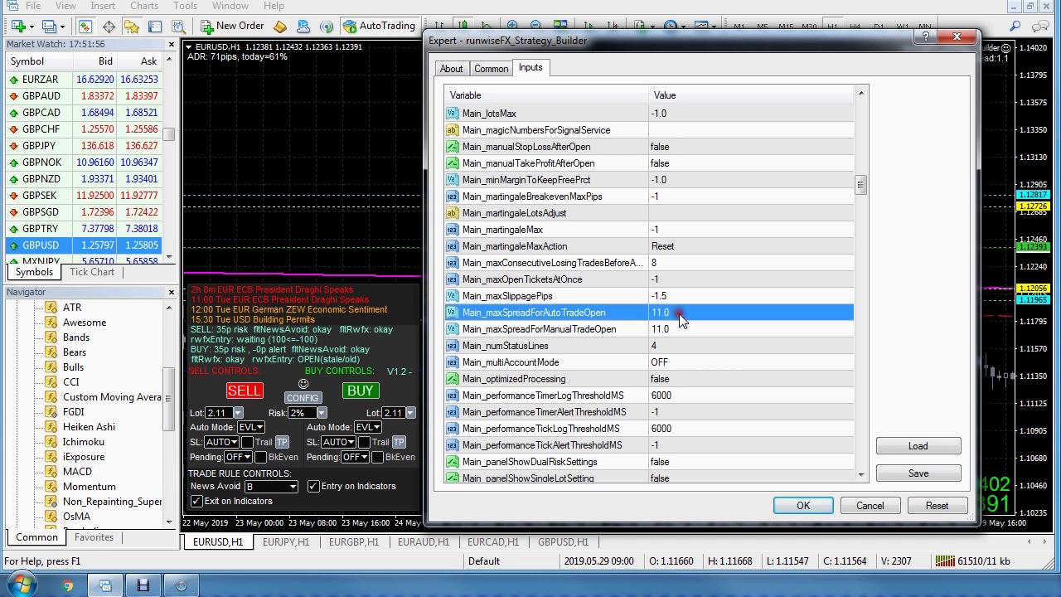
click(684, 310)
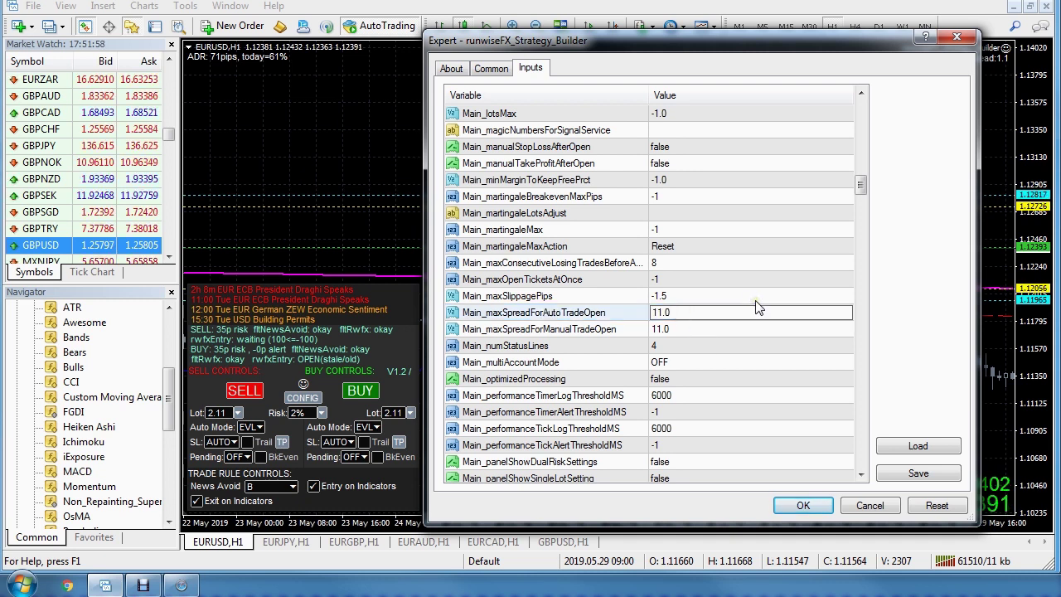
click(614, 315)
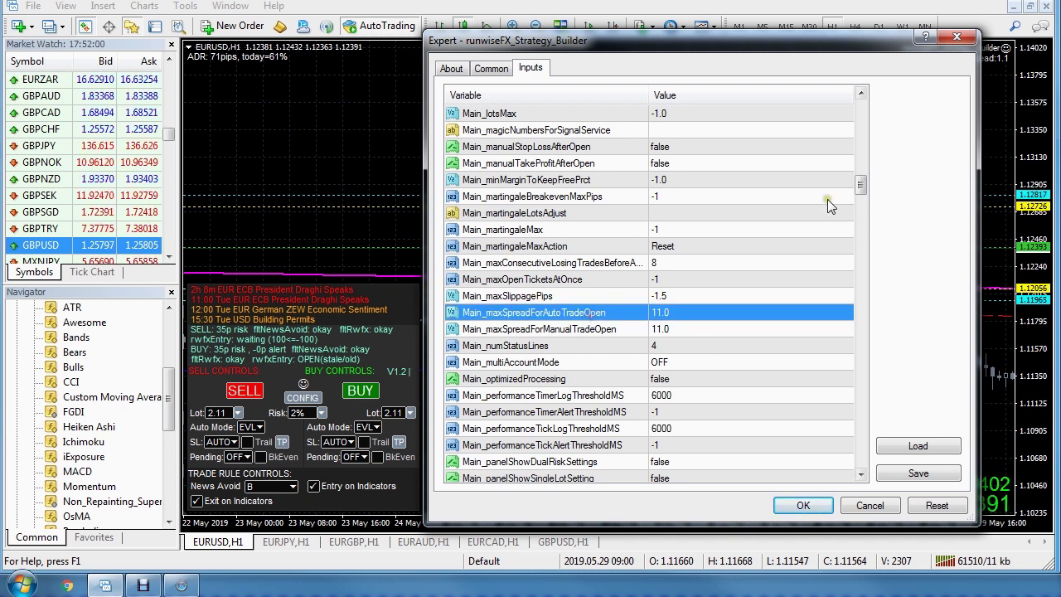
drag(857, 184, 868, 334)
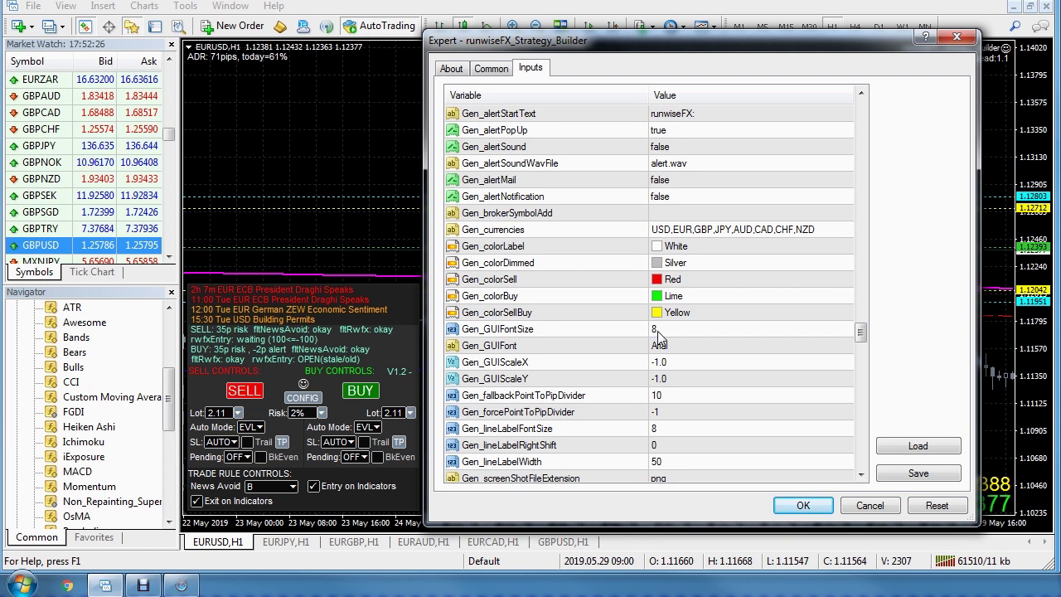
drag(860, 332, 858, 269)
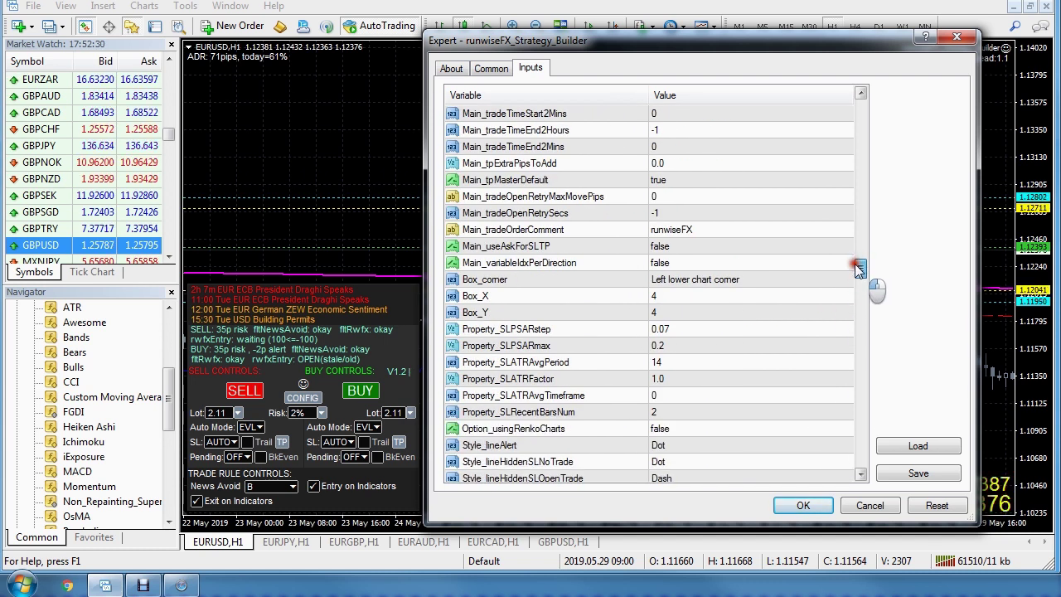